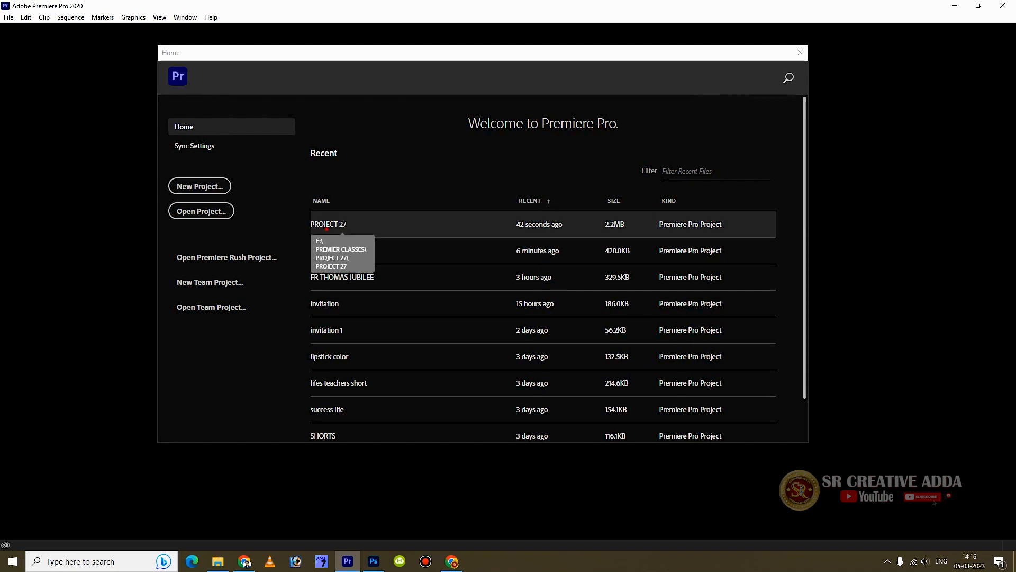
- Open the recent project PROJECT 27 and play Sequence 02 from its start
click(326, 228)
drag(179, 366, 126, 366)
click(165, 386)
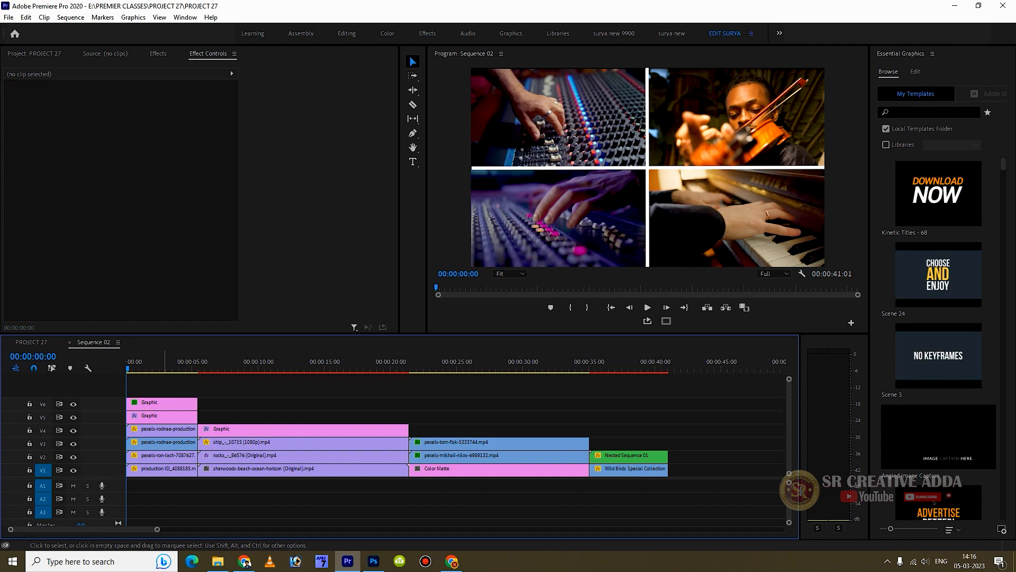
key(space)
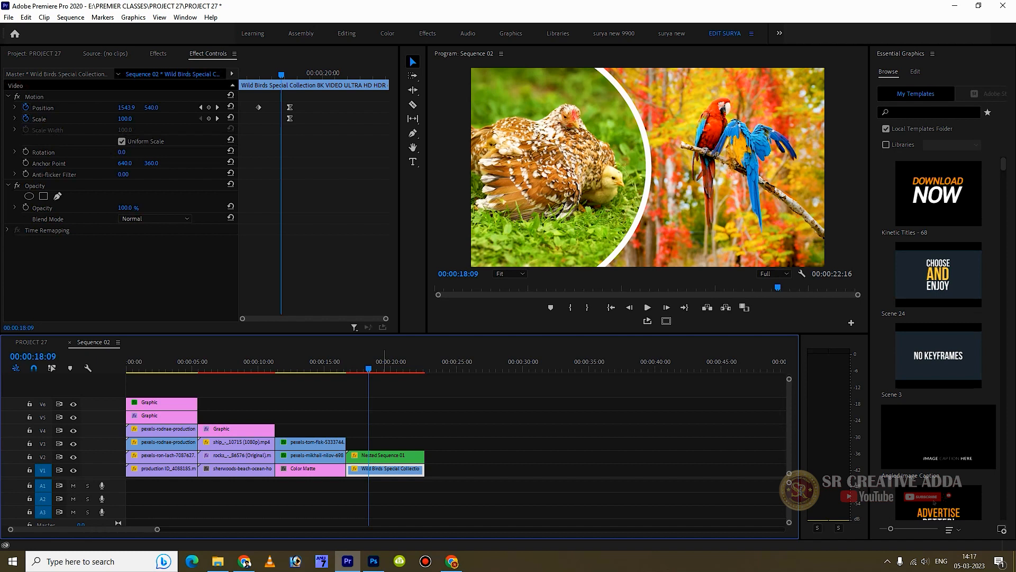
- Place the violin clip on track V1 at 00:00:30:11, past the existing clips in Sequence 02
click(390, 379)
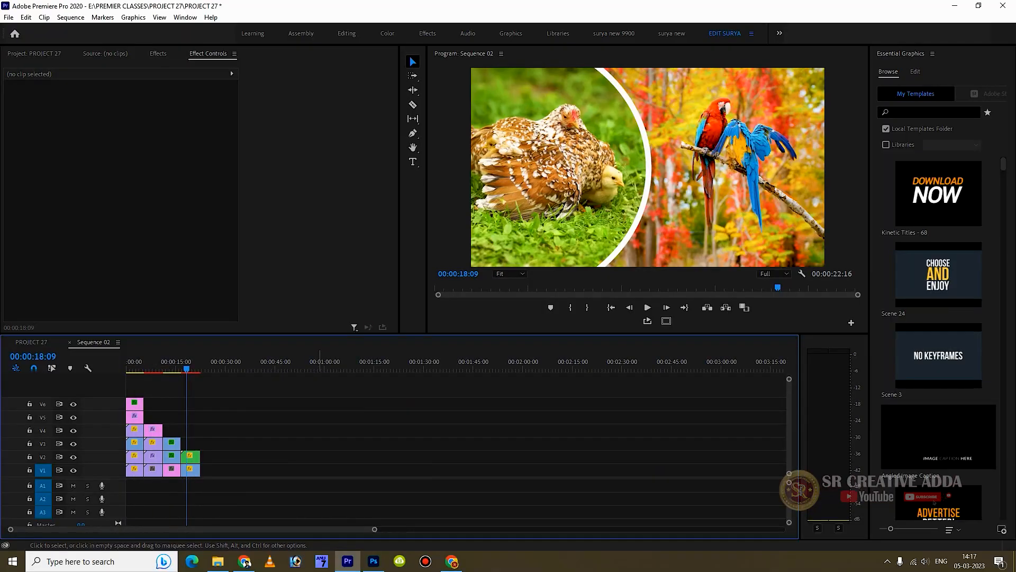
key(=)
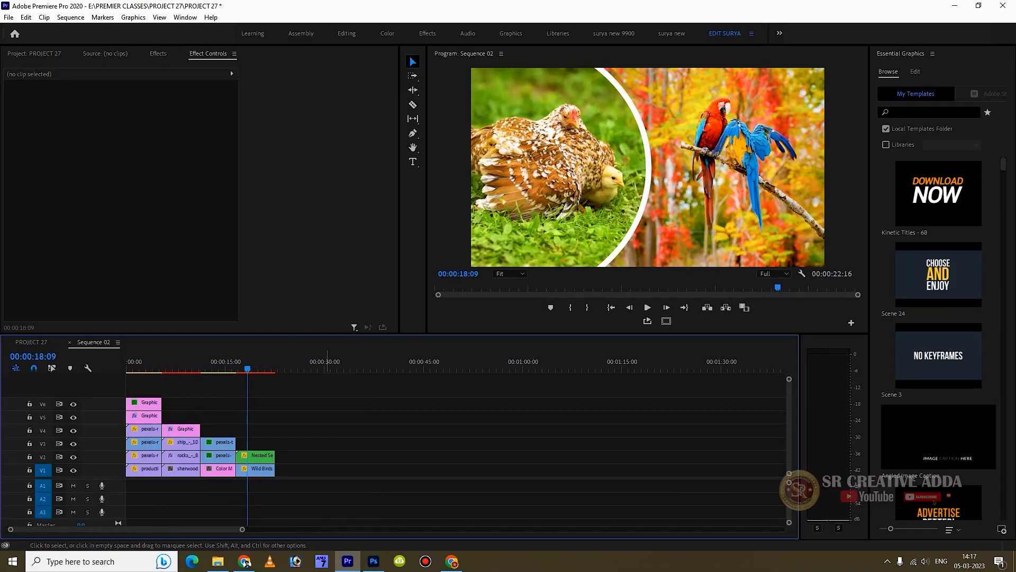
click(327, 362)
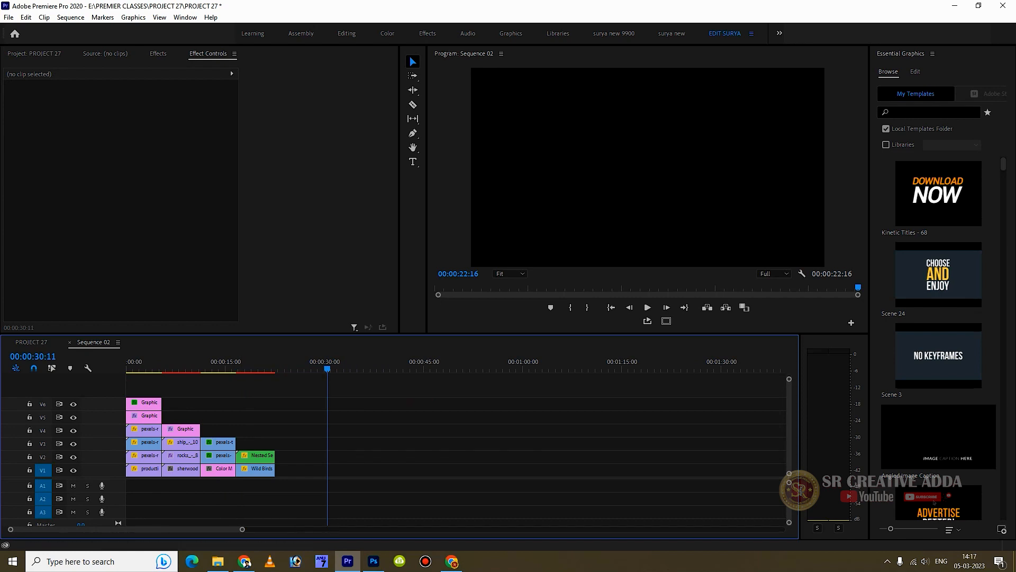
click(34, 54)
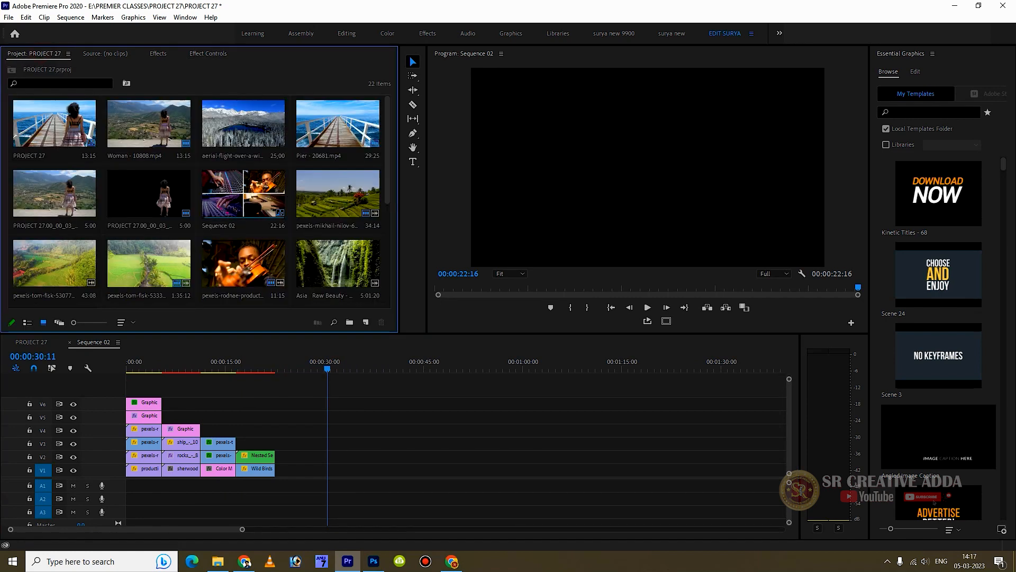
scroll(196, 201, down, 3)
drag(243, 123, 355, 484)
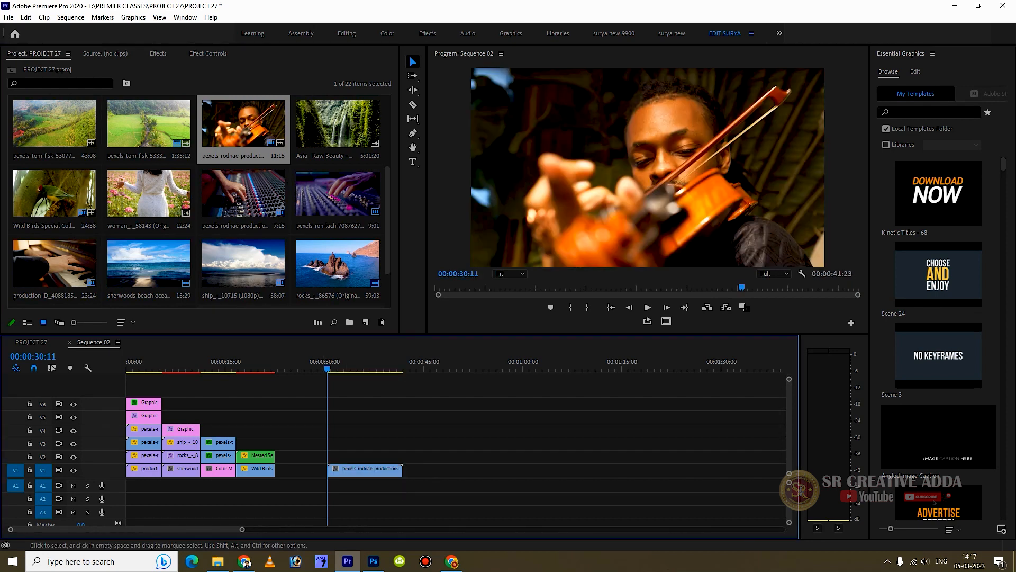
- Stack the 7:15 mixing-console clip on V2 above the violin clip and trim the violin clip to the same end
click(278, 211)
drag(278, 211, 333, 456)
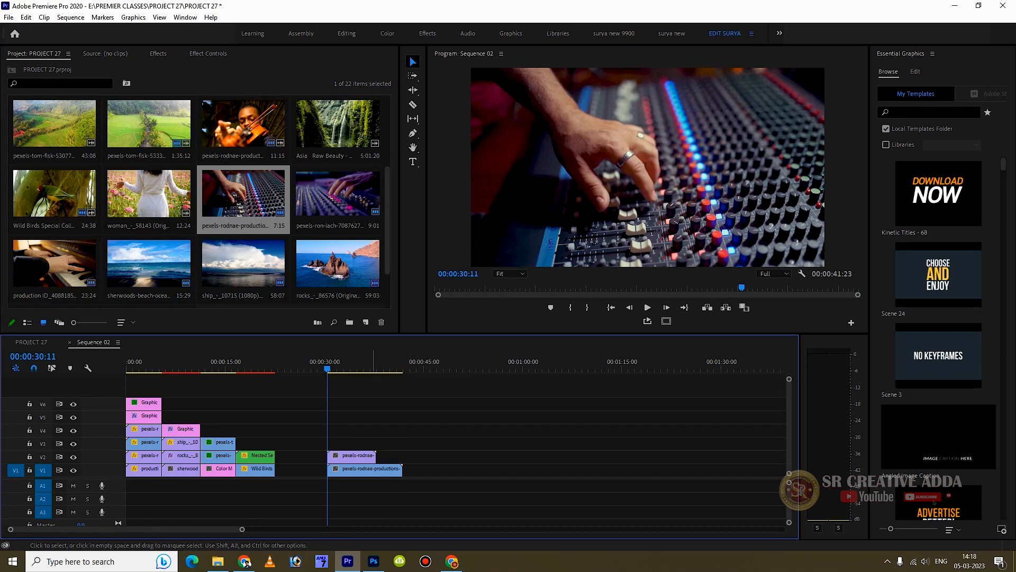
drag(402, 470, 376, 470)
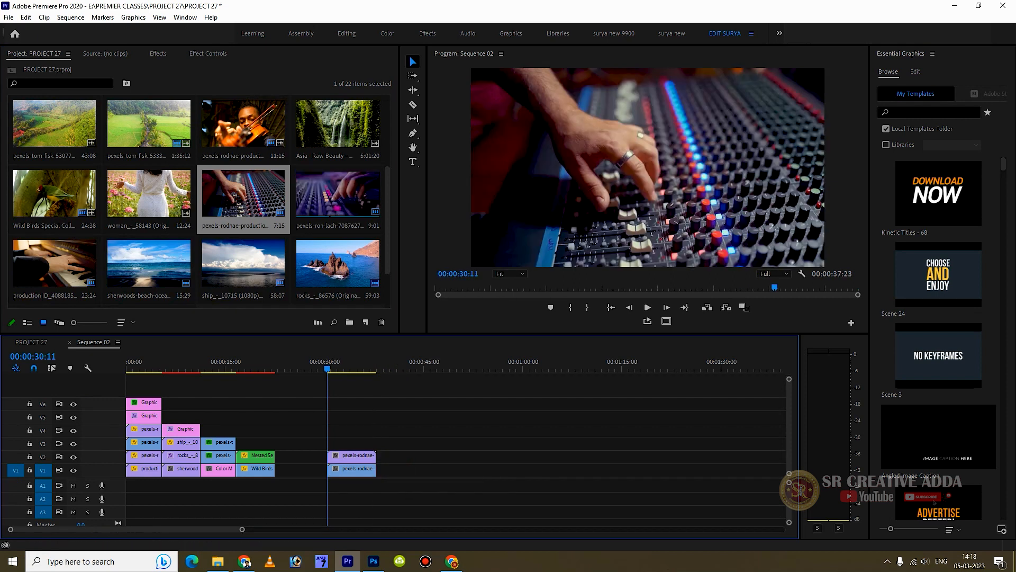
- Add the piano clip on V3 and the pexels-ron-lach-7087627.mp4 clip on V4, both trimmed to the length of the clips below
drag(53, 263, 333, 443)
drag(483, 444, 376, 443)
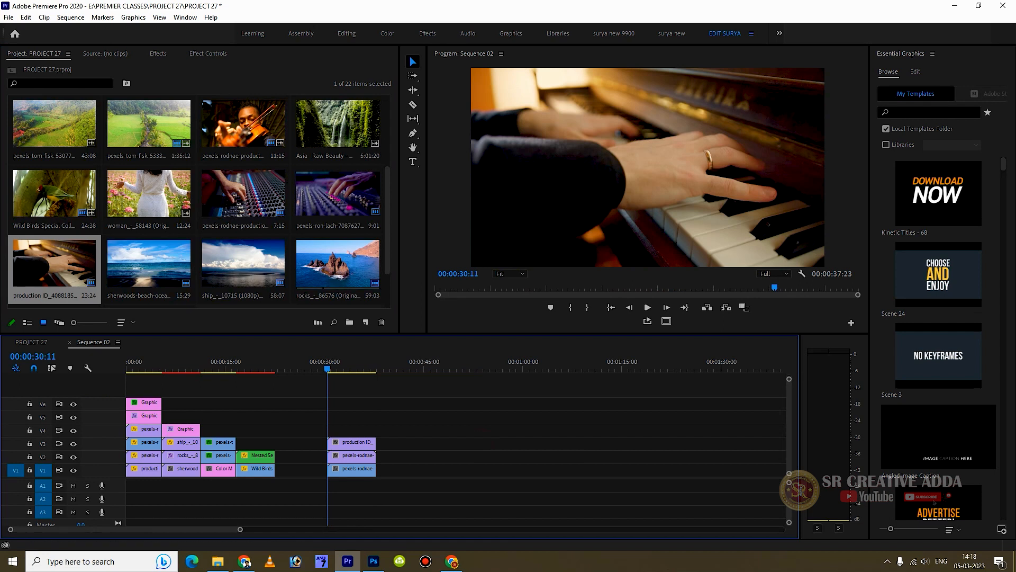
click(335, 199)
drag(336, 198, 376, 429)
drag(344, 364, 336, 362)
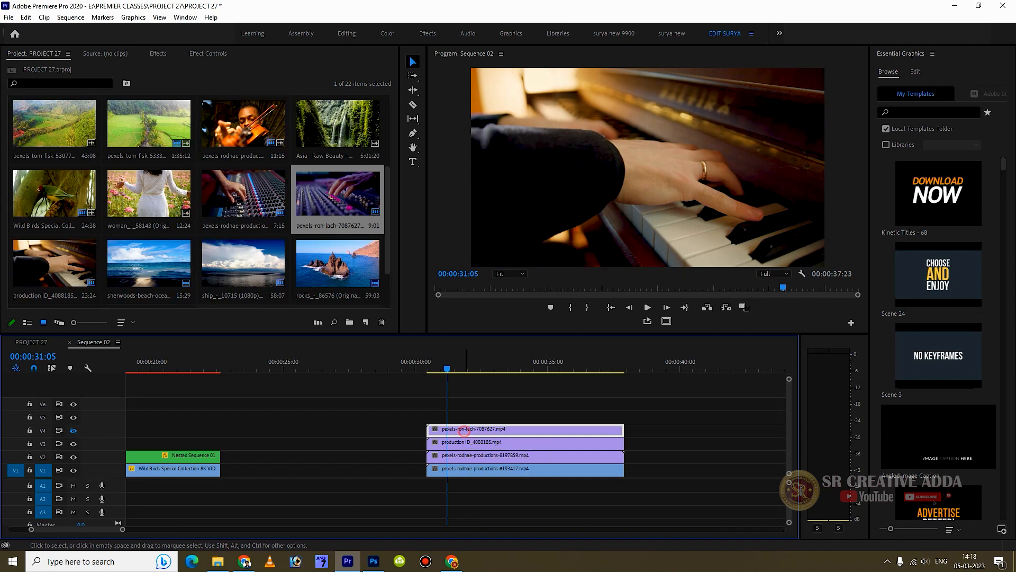
- Show the effect controls of the pexels-ron-lach-7087627.mp4 clip and look at where the effects list is found
click(206, 54)
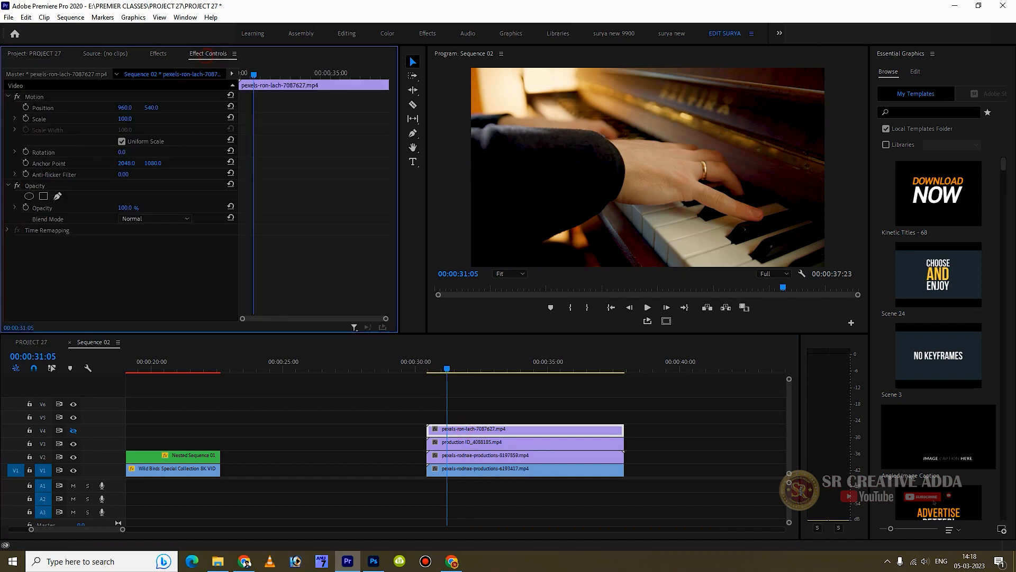
click(126, 119)
click(186, 16)
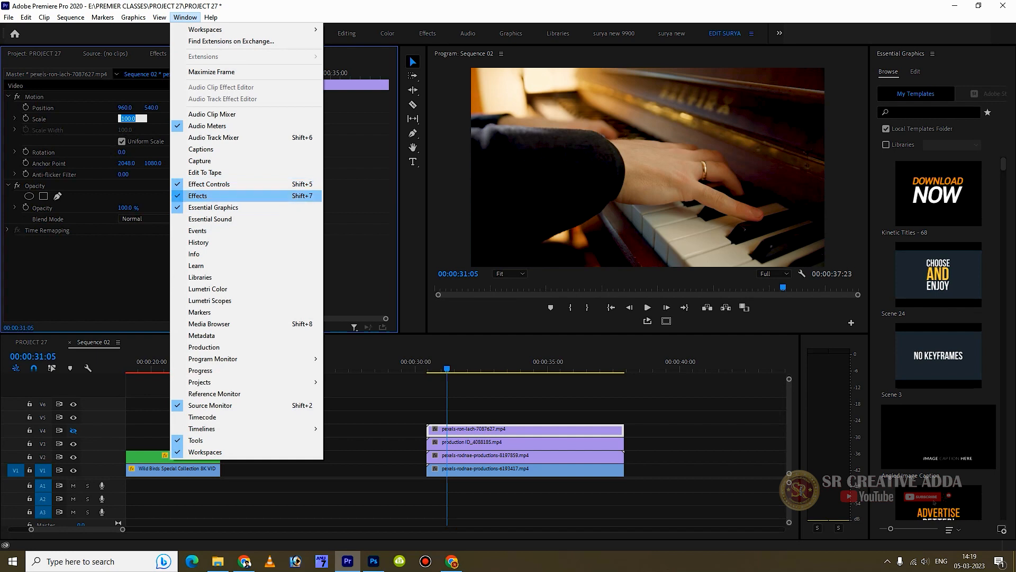
click(335, 195)
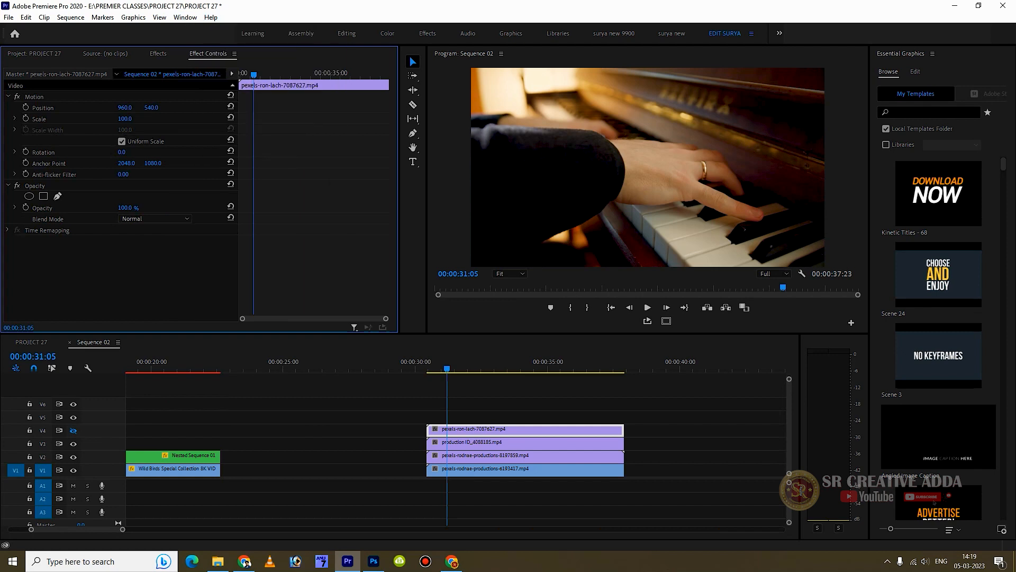
click(158, 54)
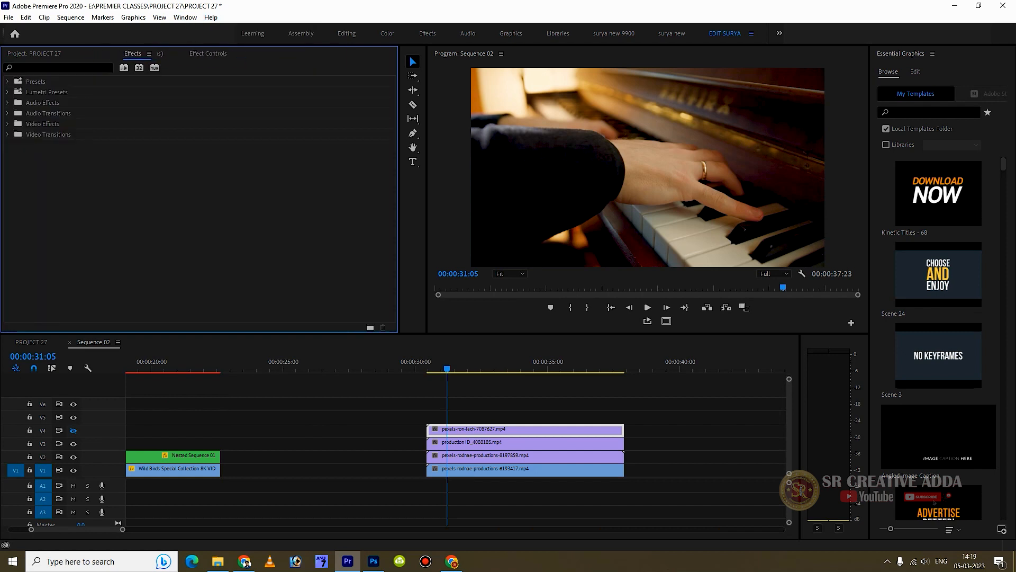
drag(171, 53, 234, 54)
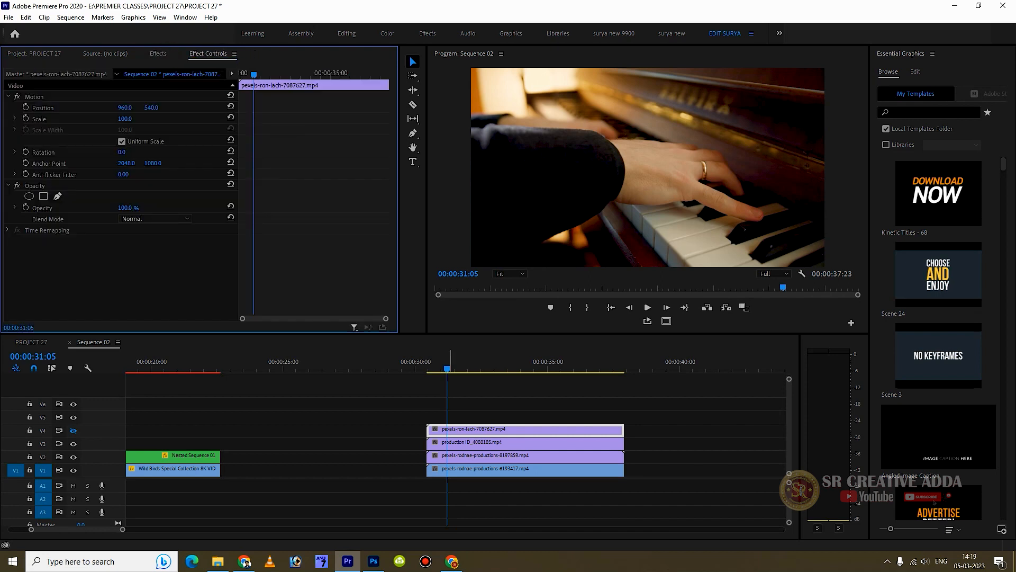
- Set the scale of the pexels-ron-lach-7087627.mp4 clip on V4 to 50
click(125, 119)
text(50)
key(Return)
click(490, 402)
click(465, 430)
- Scale the piano clip on V3 to 50
click(470, 444)
click(125, 120)
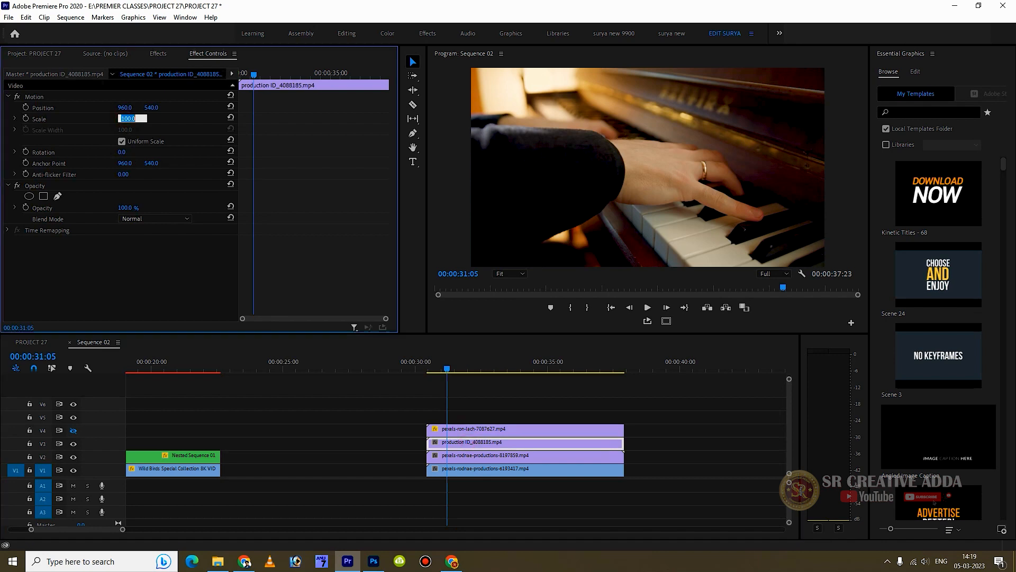
text(50)
key(Return)
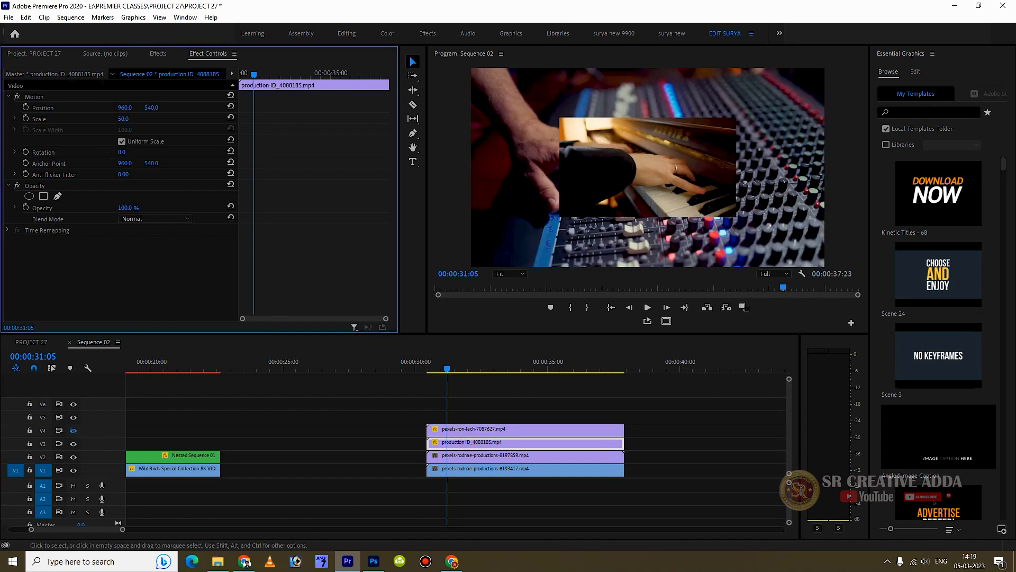
- Set the scale of the mixing-console clip on V2 to 50
click(469, 456)
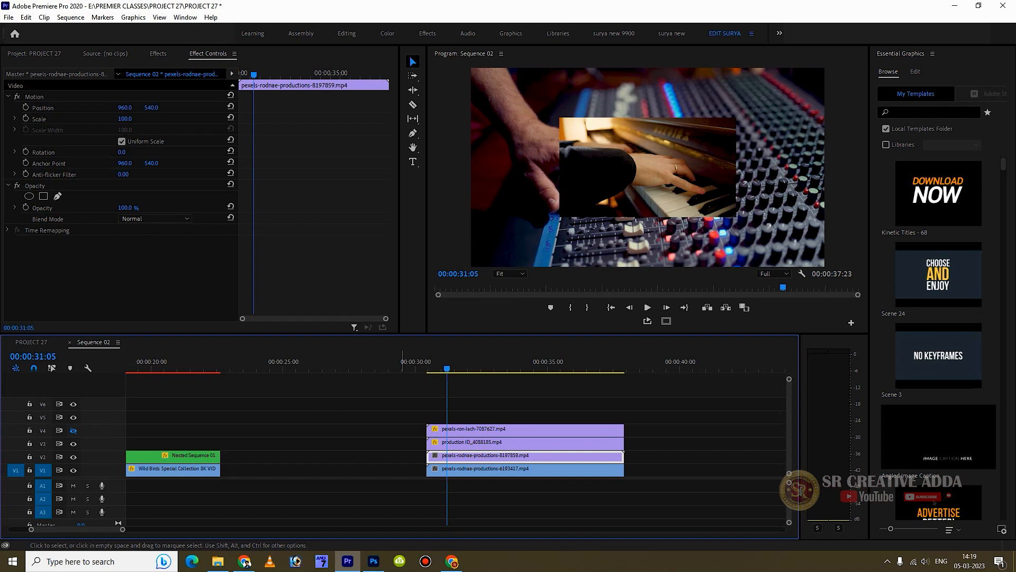
click(125, 118)
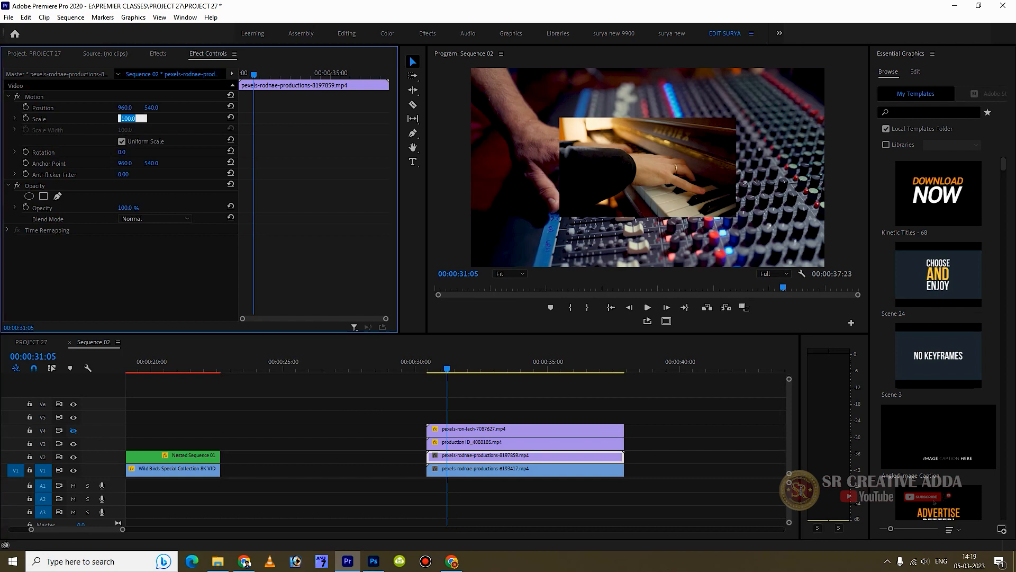
text(50)
key(Return)
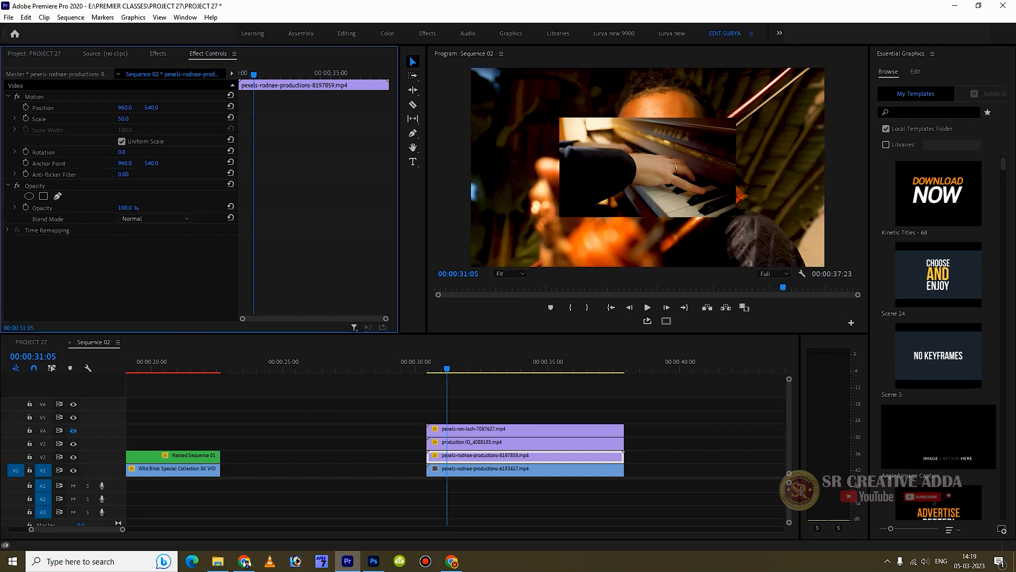
- Scale the violin clip on V1 to 50
click(485, 470)
click(125, 118)
text(50)
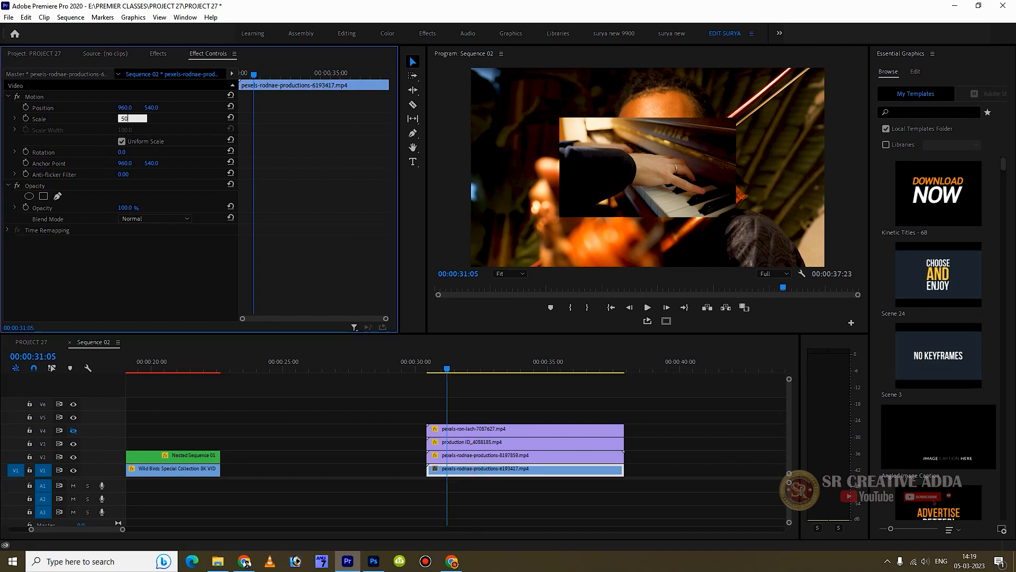
key(Return)
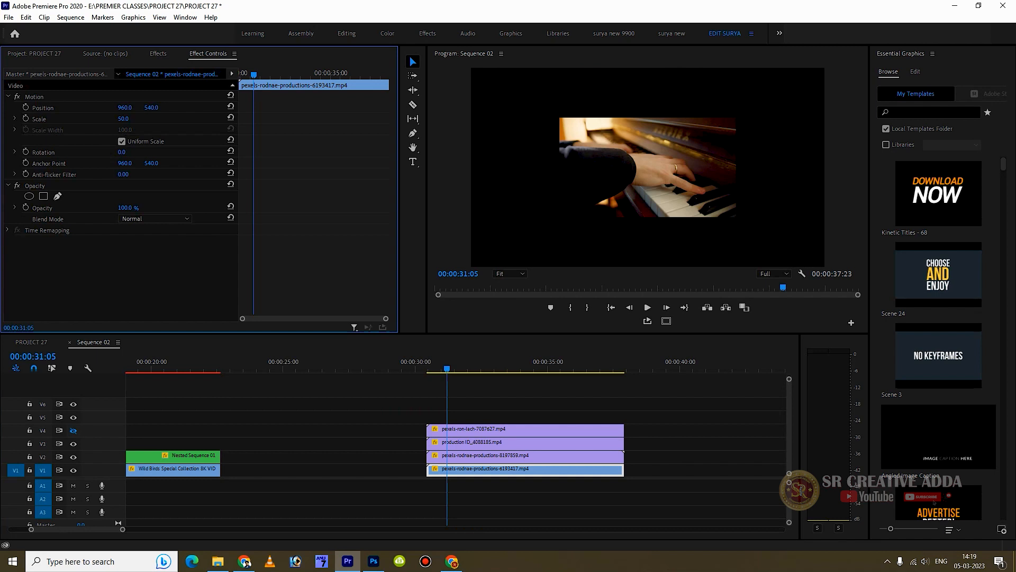
- Turn on the V4 track output and move the pexels-ron-lach-7087627.mp4 clip to position 764, 231
click(485, 431)
click(125, 107)
drag(125, 107, 144, 107)
click(518, 432)
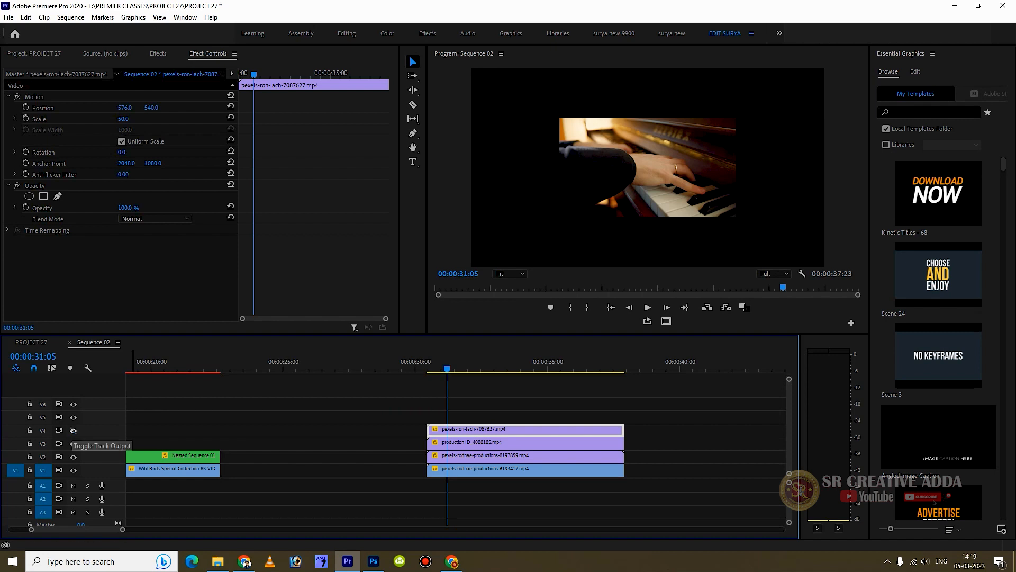
click(73, 430)
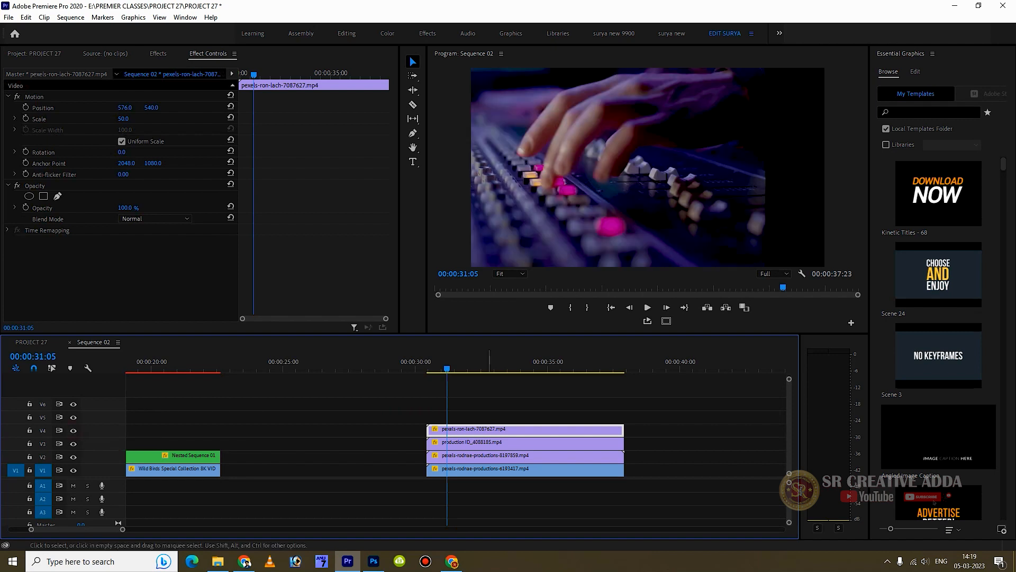
drag(125, 107, 225, 107)
drag(151, 108, 10, 107)
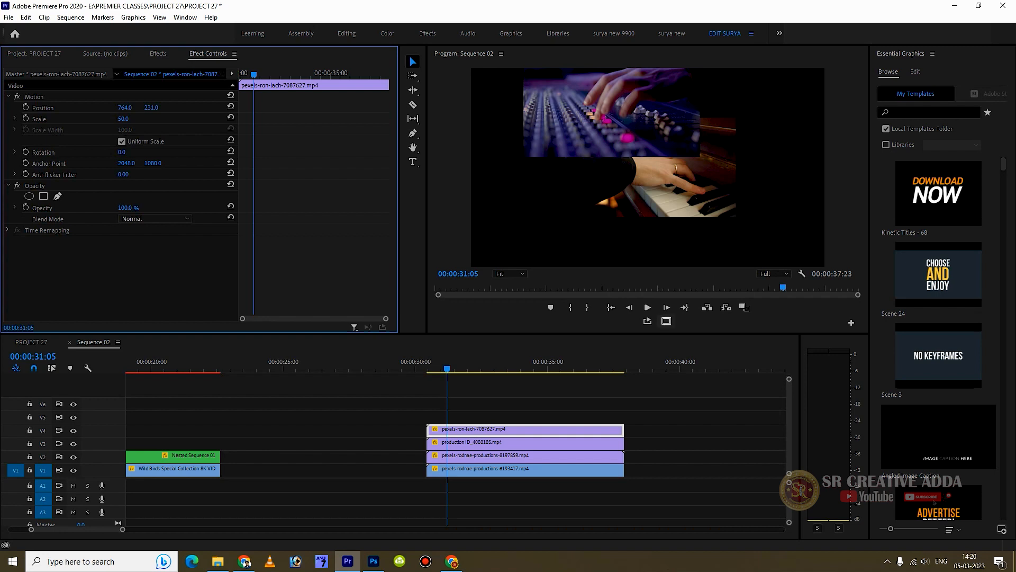
- Turn on the safe margins in the program monitor and view the buttons available in its Button Editor
click(666, 320)
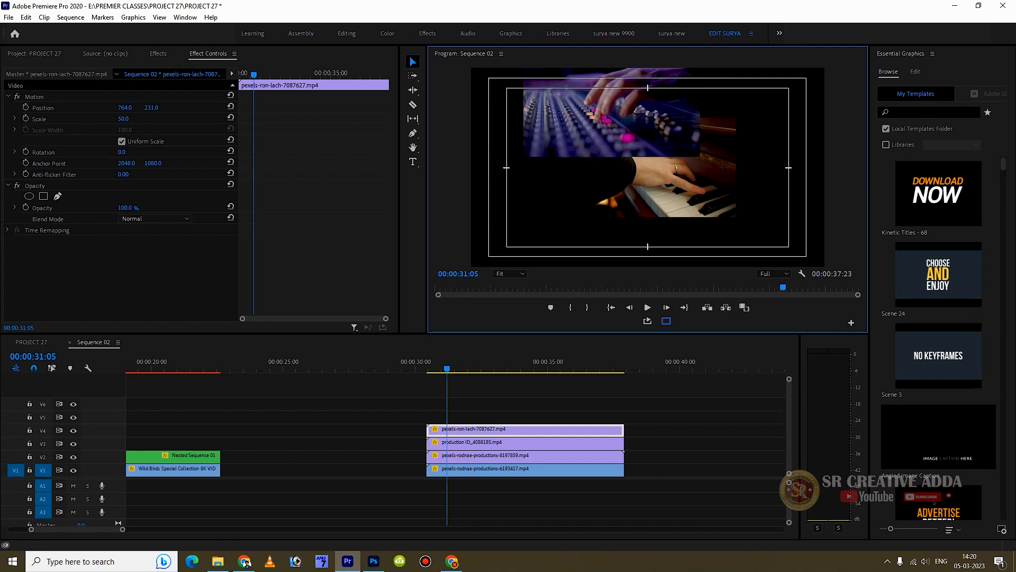
click(851, 323)
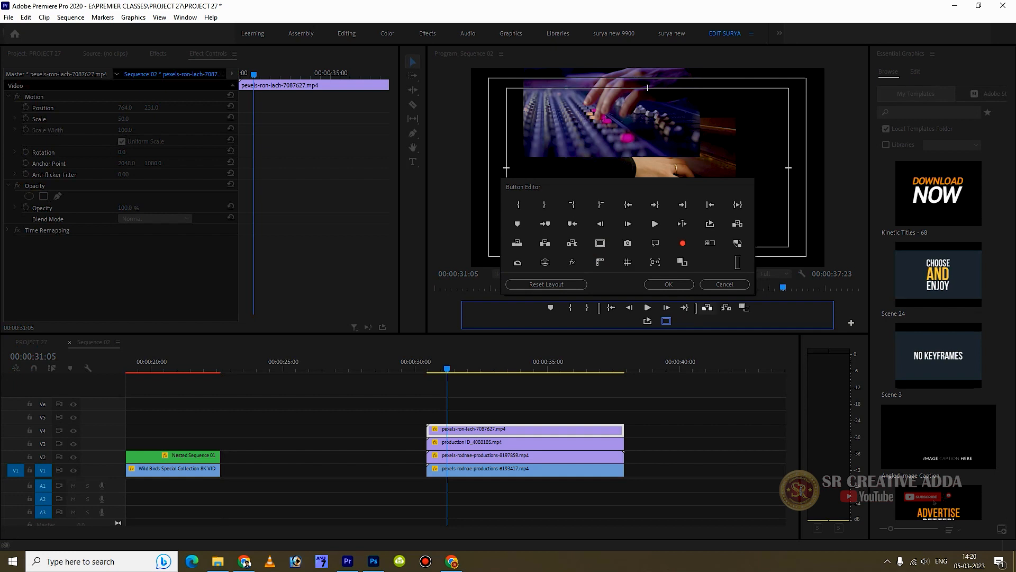
click(667, 284)
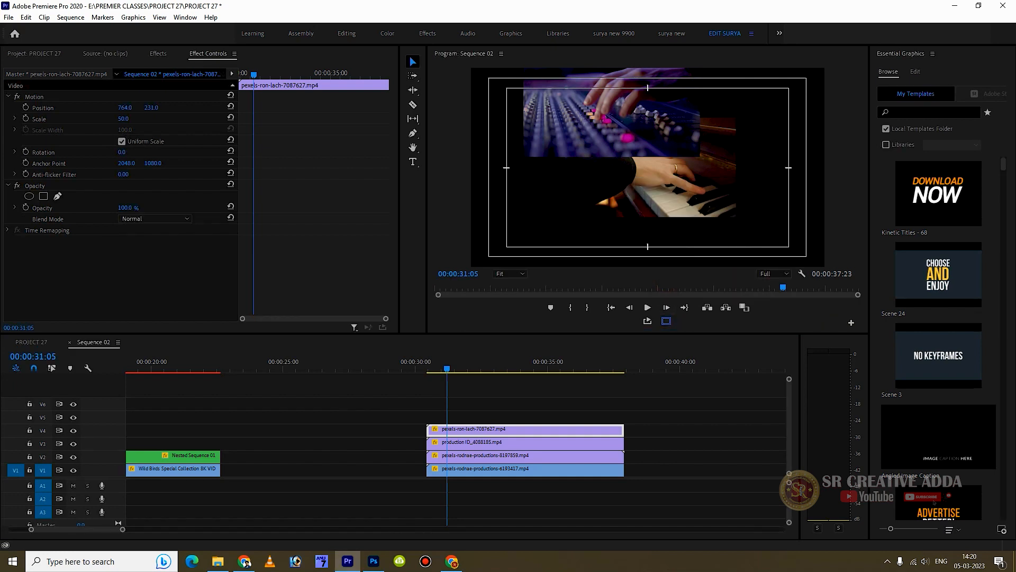
- Fill the frame's upper-left quarter with the V4 clip at position 429, 263 and scale 55, and move the piano clip to the upper-right quarter
click(516, 430)
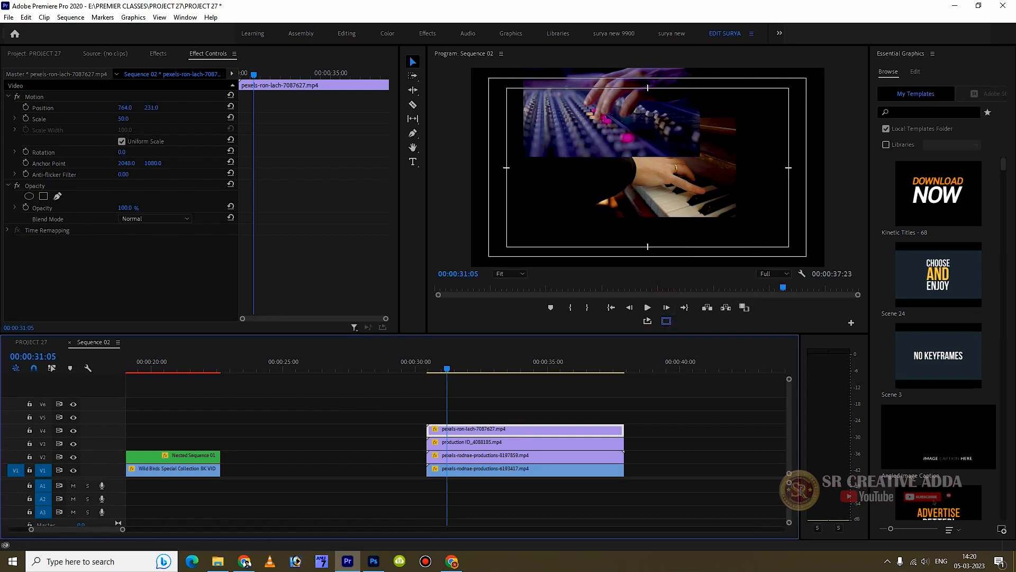
drag(151, 108, 0, 107)
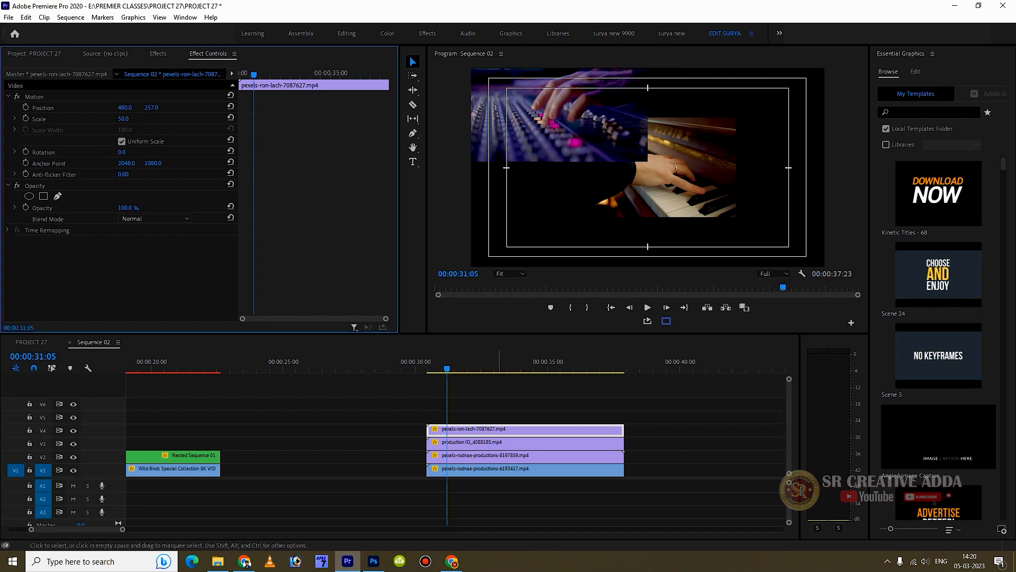
click(495, 442)
drag(151, 107, 381, 108)
click(501, 430)
mouse_move(152, 107)
mouse_down()
mouse_move(166, 108)
mouse_move(125, 119)
mouse_move(97, 108)
mouse_move(141, 107)
mouse_up()
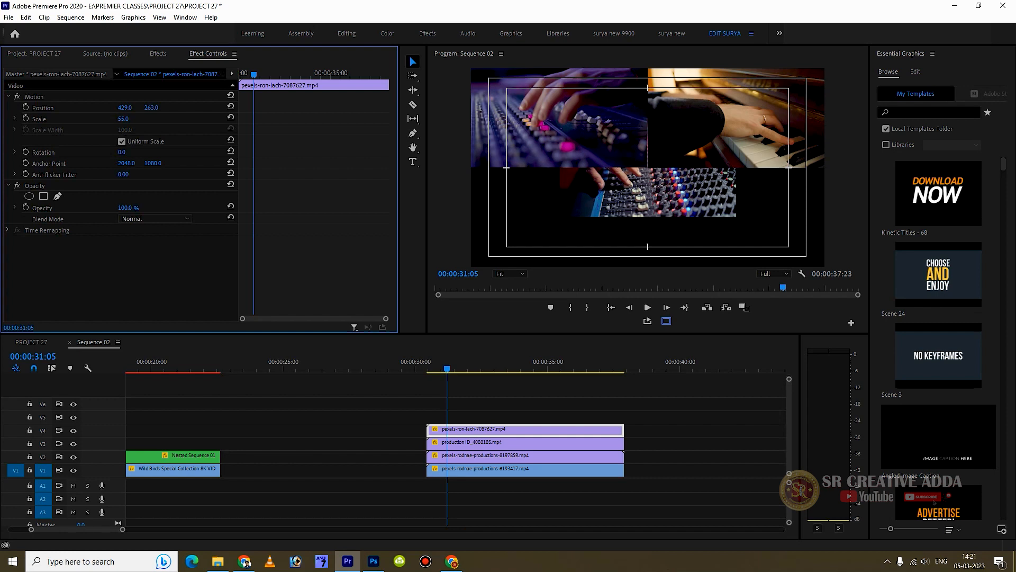
- Move the mixing-console clip on V2 to the lower-right quarter of the frame at position 1439, 813
click(524, 456)
drag(151, 108, 296, 108)
drag(125, 108, 379, 108)
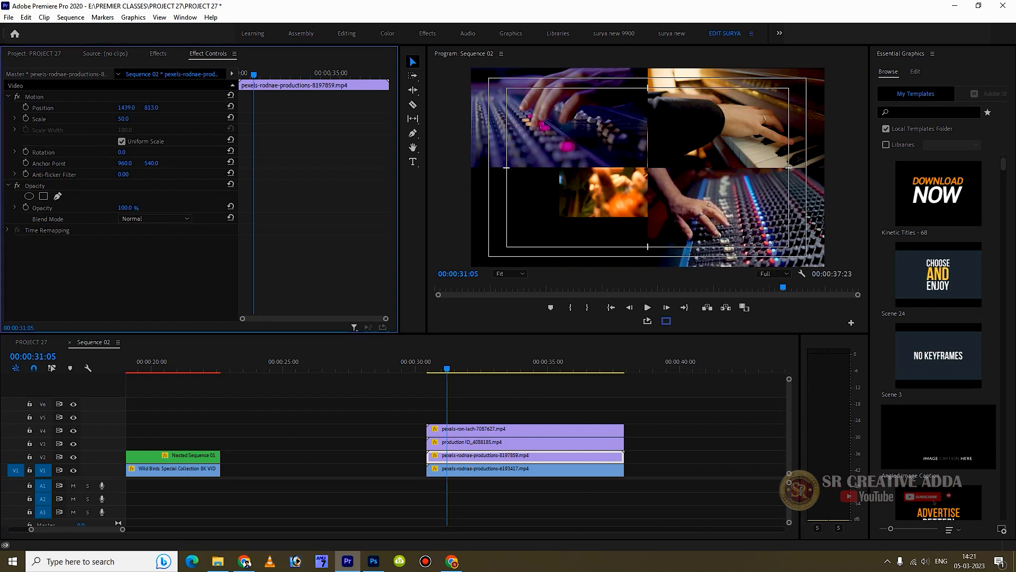
- Move the violin clip on V1 into the lower-left quarter of the frame
click(476, 469)
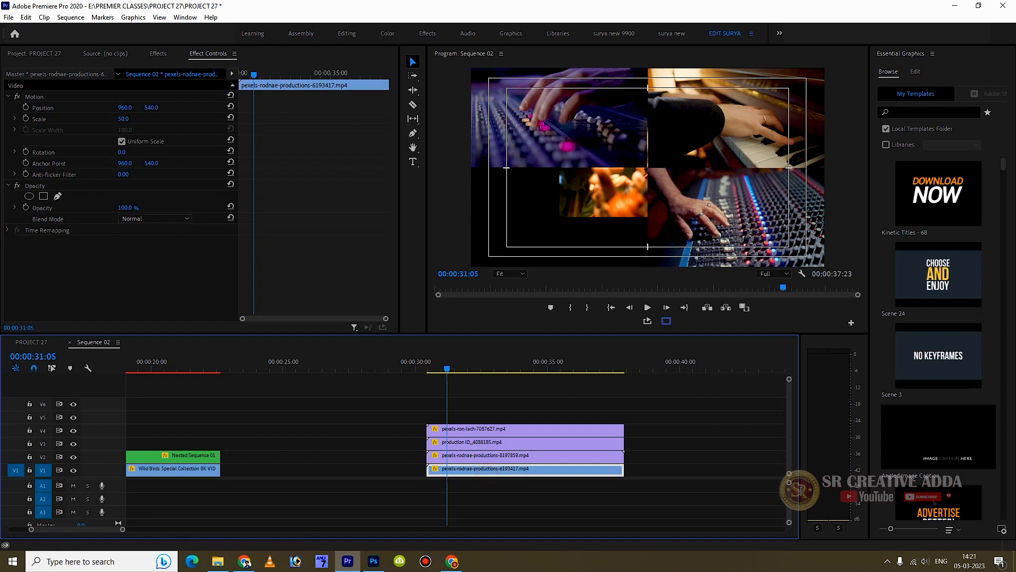
drag(125, 107, 10, 108)
drag(151, 107, 296, 107)
- View the four-way split screen in a full-screen preview and play it back
click(648, 166)
key(ctrl+grave)
key(space)
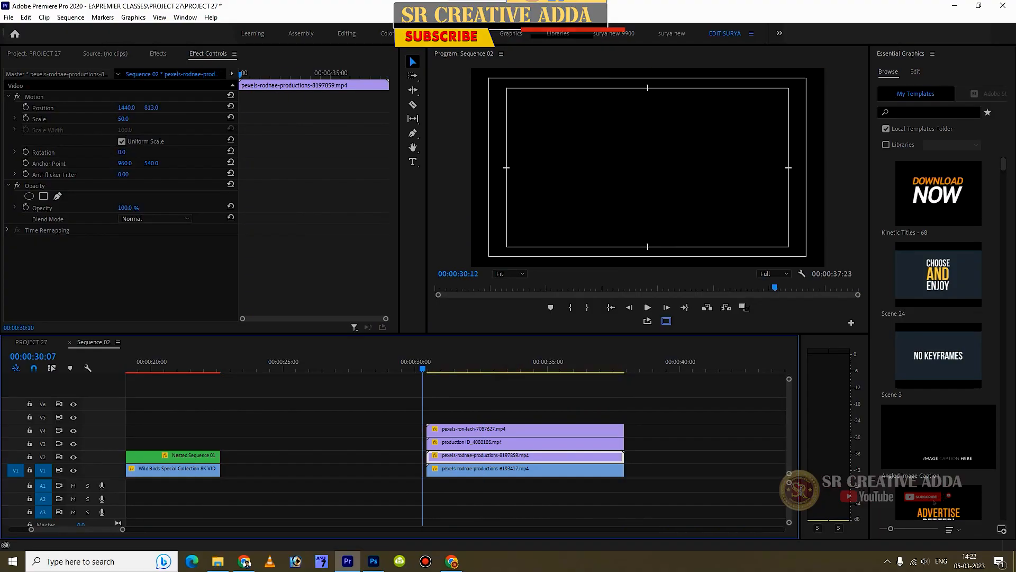
- Move the four split-screen clips up one track together, leaving V1 free beneath them
drag(422, 369, 453, 369)
drag(468, 404, 508, 469)
drag(505, 429, 505, 416)
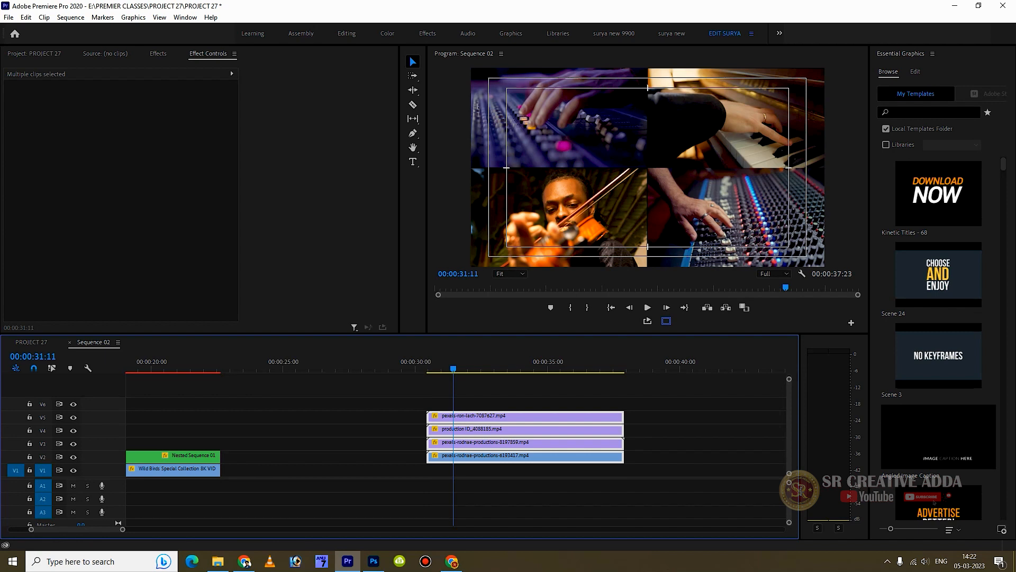
- Create a 1920 × 1080 near-white colour matte (FBFBFB) at 25 fps, keeping the name Color Matte
click(33, 53)
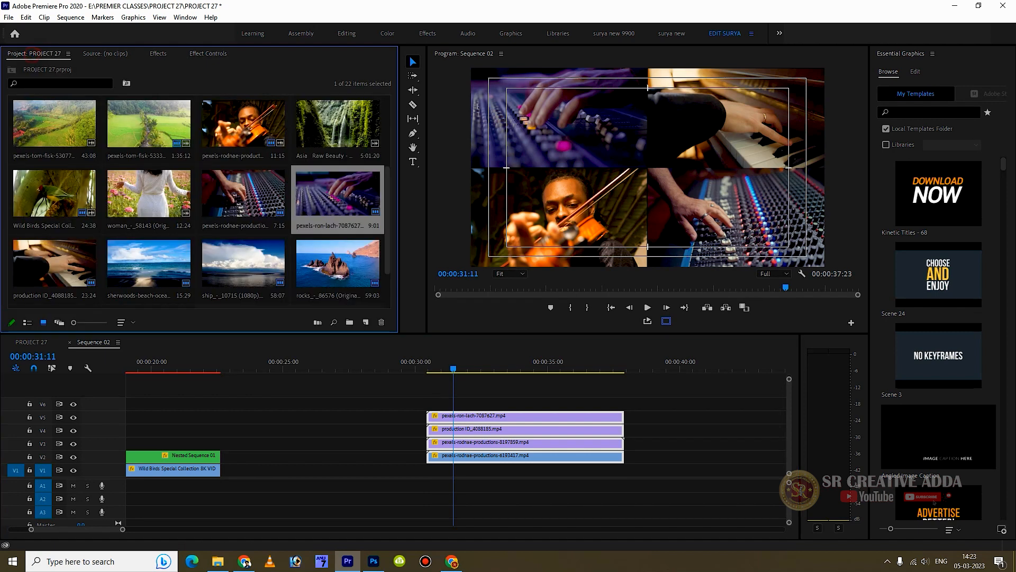
click(365, 321)
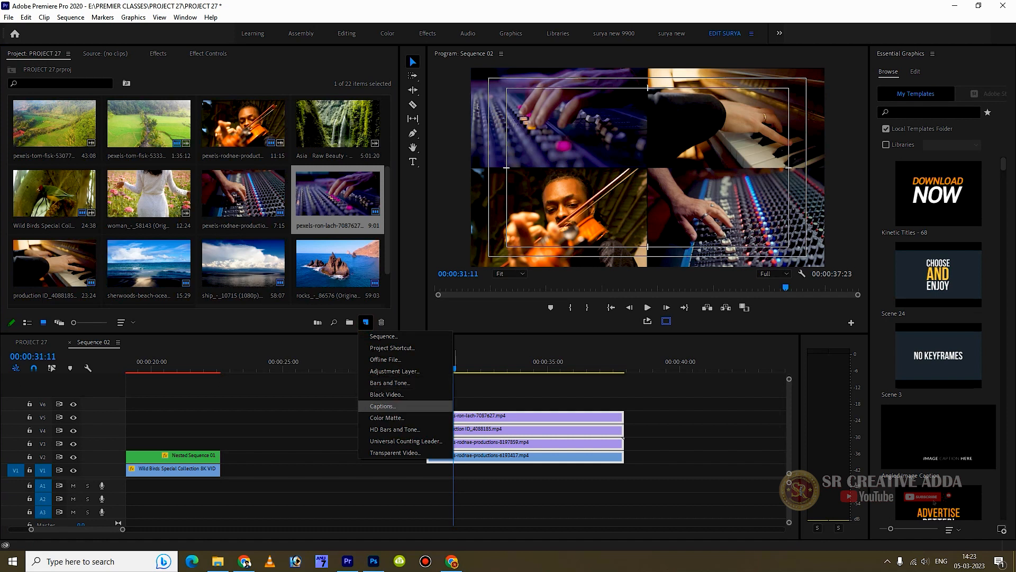
click(401, 419)
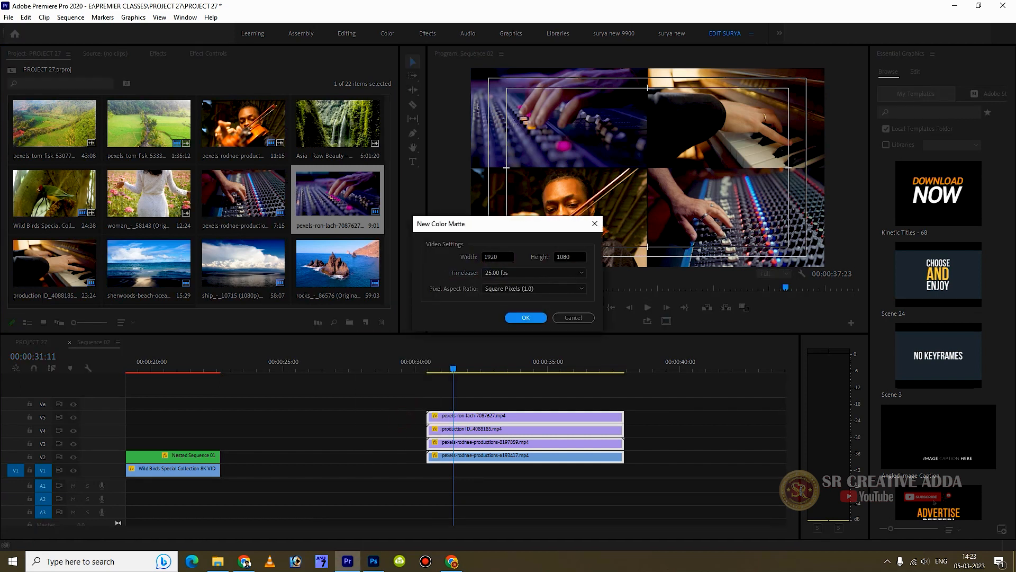
click(526, 318)
click(382, 339)
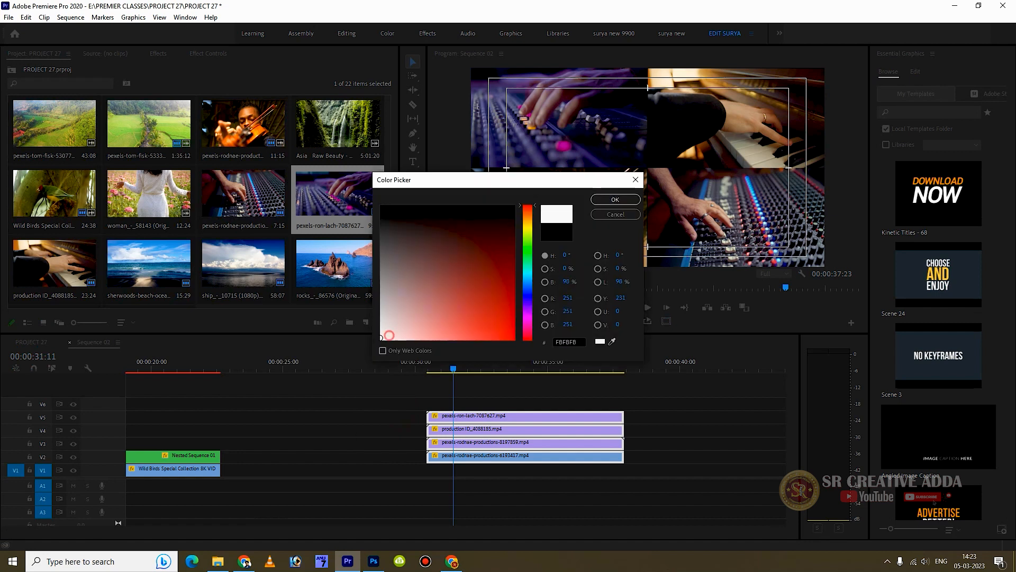
click(615, 199)
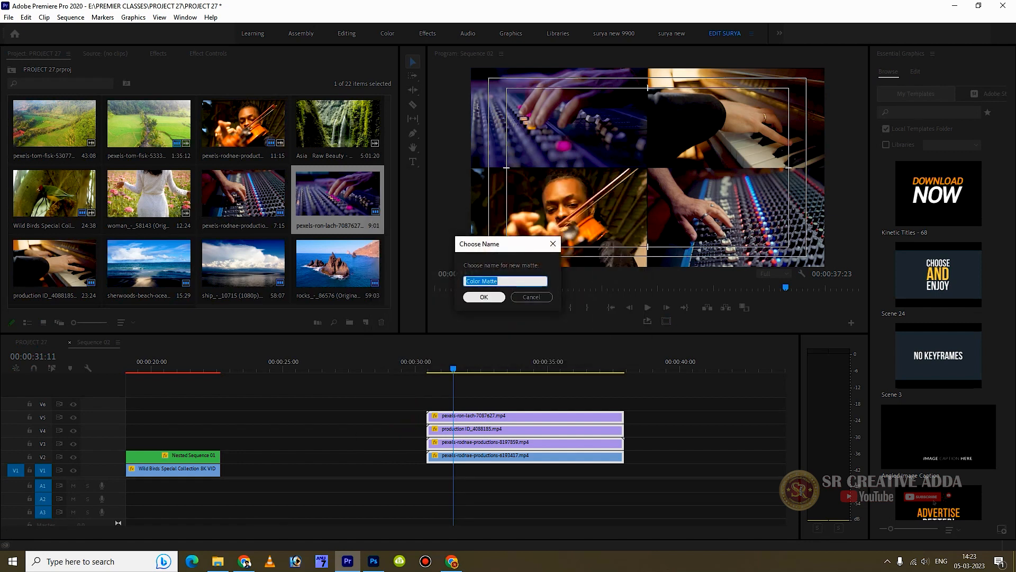
click(484, 297)
- Place the new colour matte on V1 under the four split-screen clips and extend it to their end
drag(239, 267, 424, 470)
drag(557, 470, 623, 470)
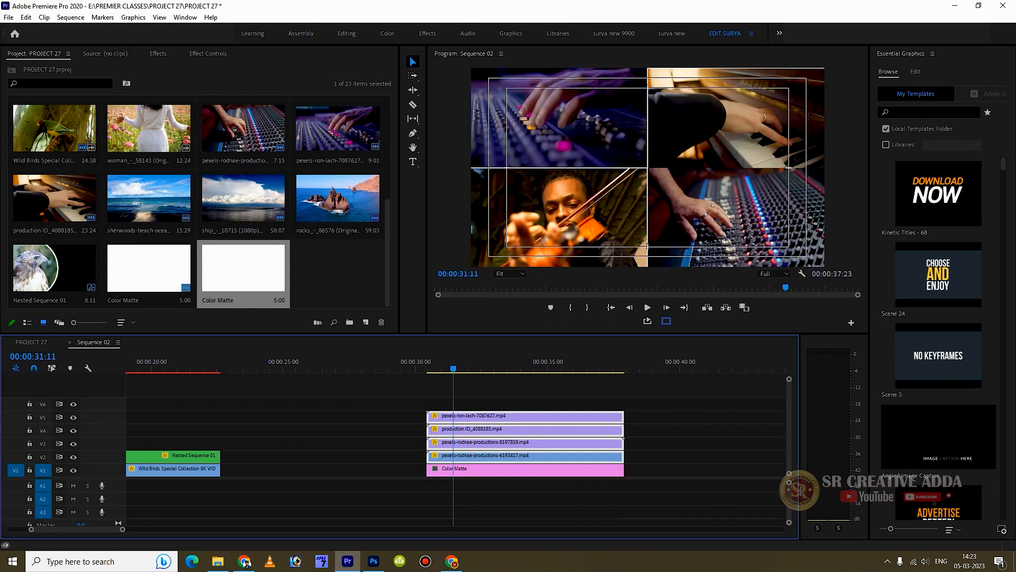
click(435, 390)
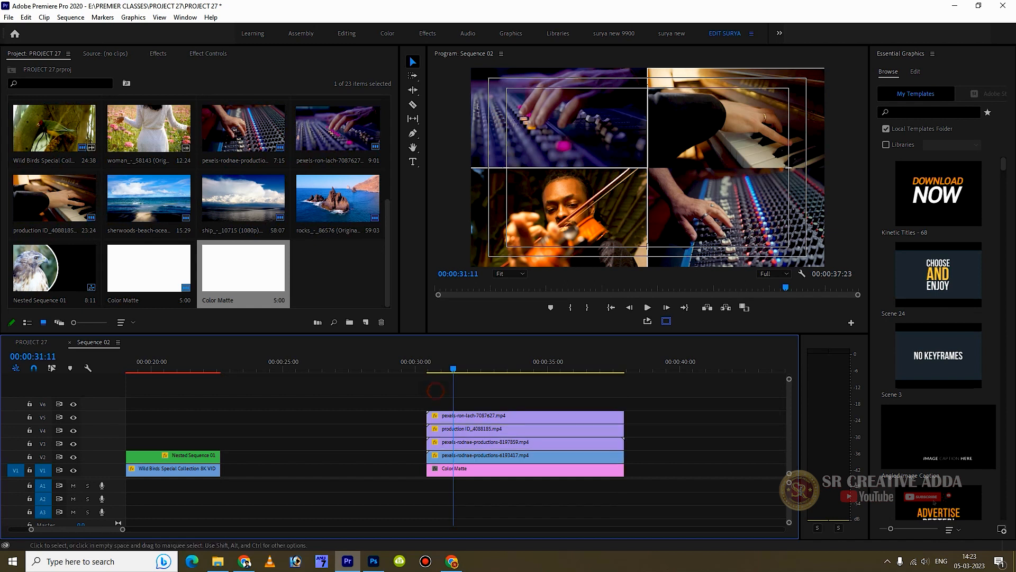
- Shift the mixing-console clip on V3 down slightly to a vertical position of 816
click(514, 441)
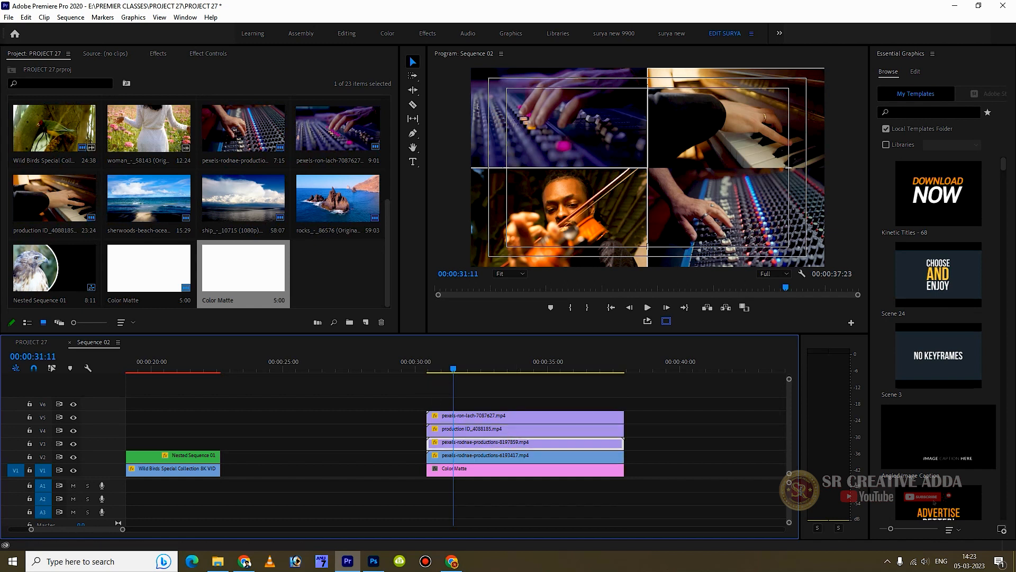
click(208, 54)
drag(151, 107, 156, 107)
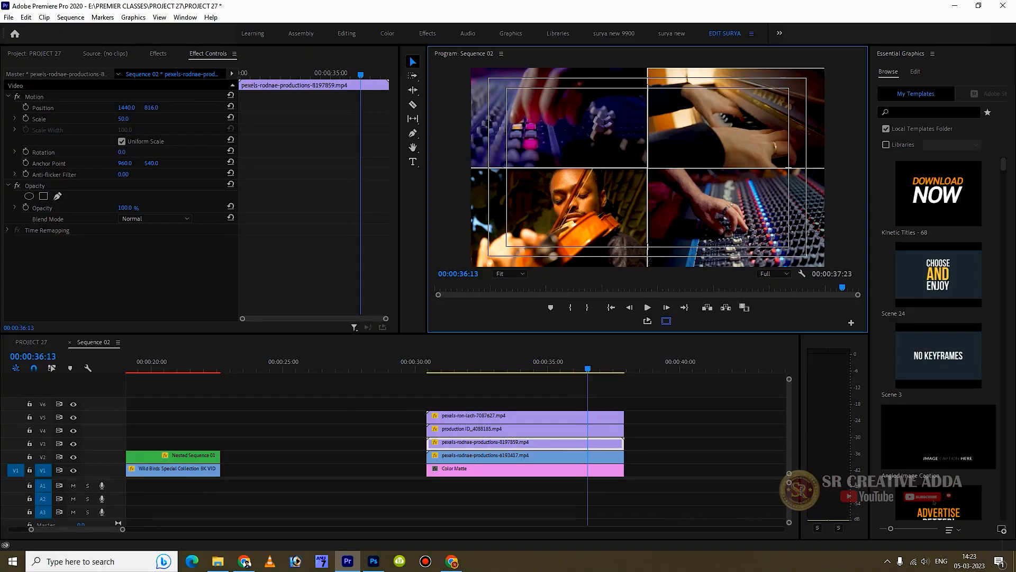
- Delete the colour matte from V1 beneath the split-screen clips
click(509, 470)
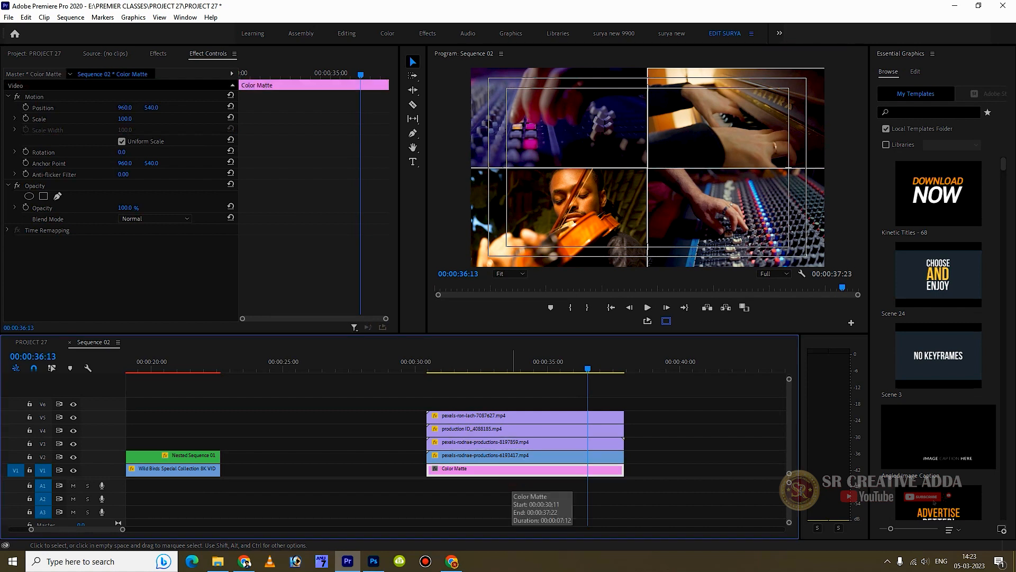
key(Delete)
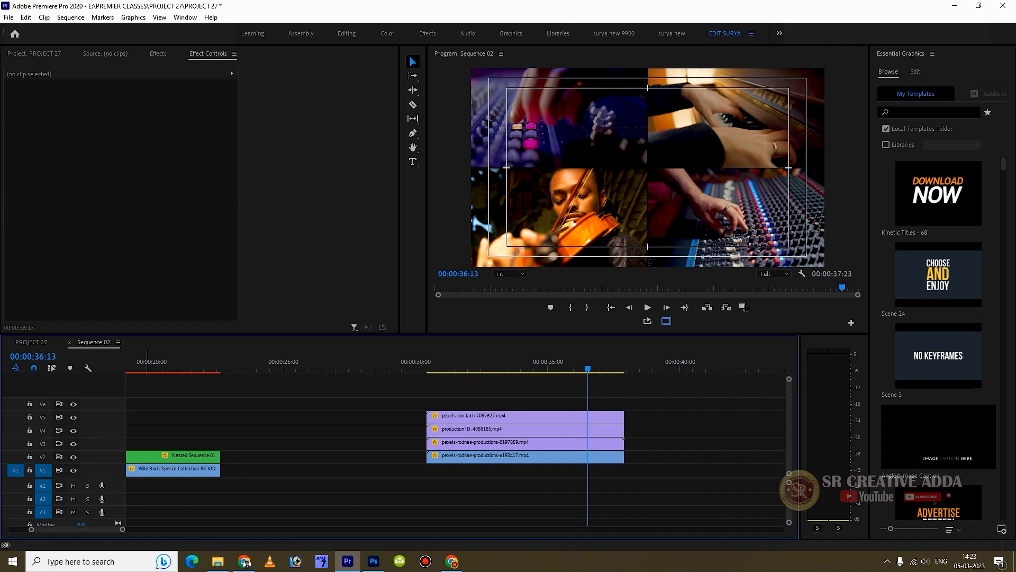
- Draw a vertical Pen line down the middle of the frame, from about 956, 4 to the lower edge
click(413, 133)
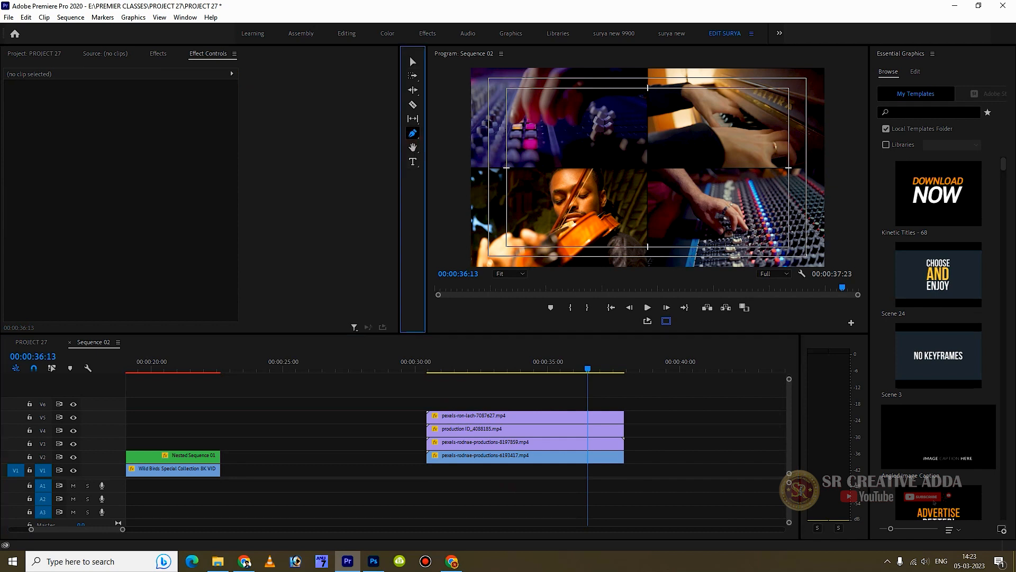
click(509, 273)
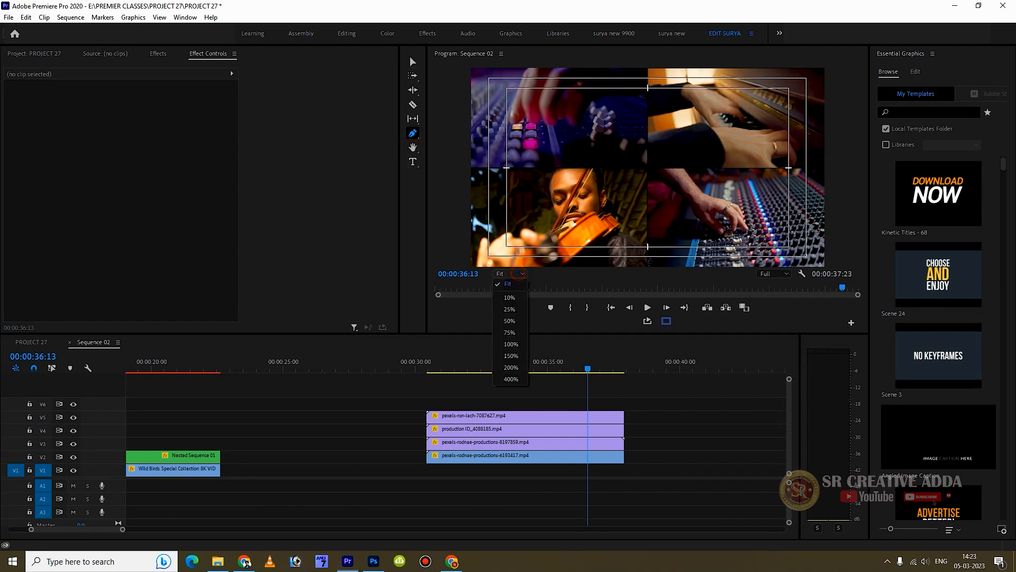
click(508, 309)
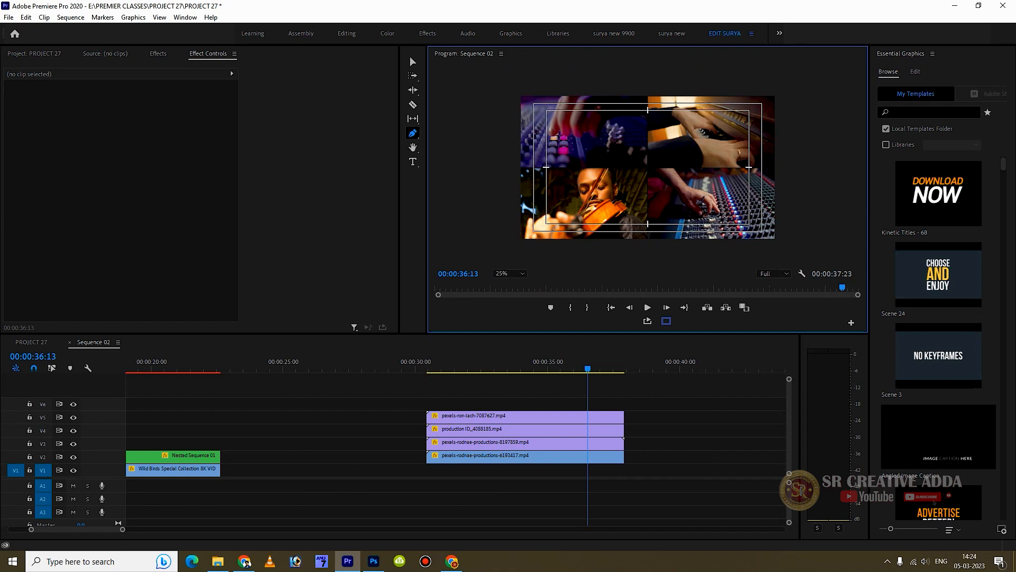
click(647, 96)
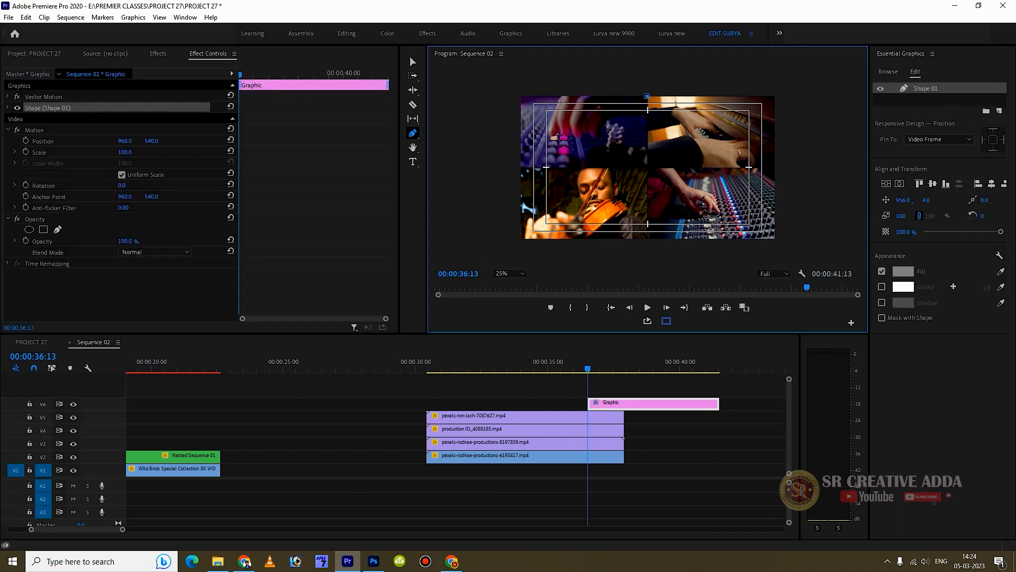
click(648, 239)
- Give the vertical line a white fill (FFFFFF) and a white stroke 5 wide
click(903, 271)
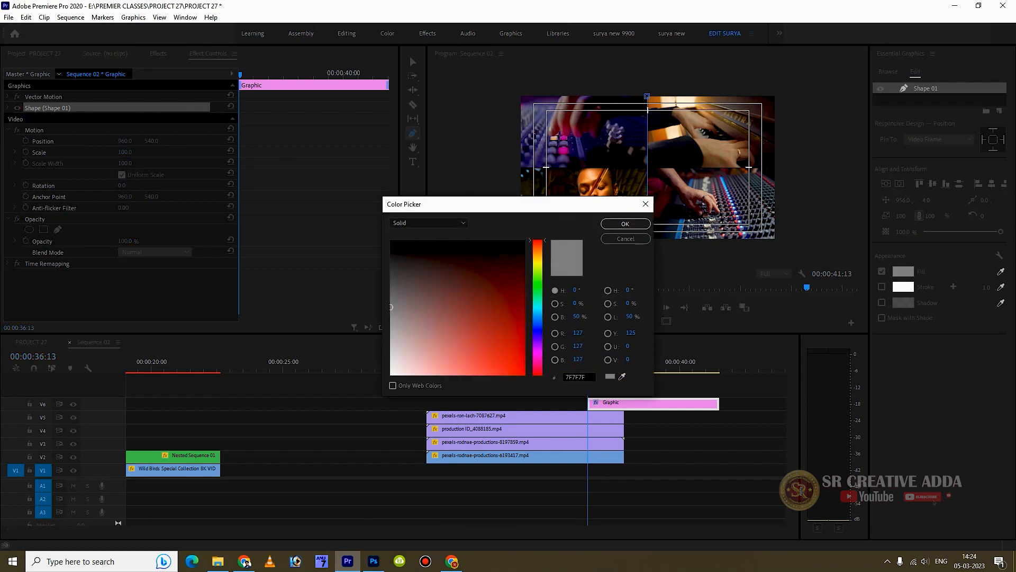
click(392, 373)
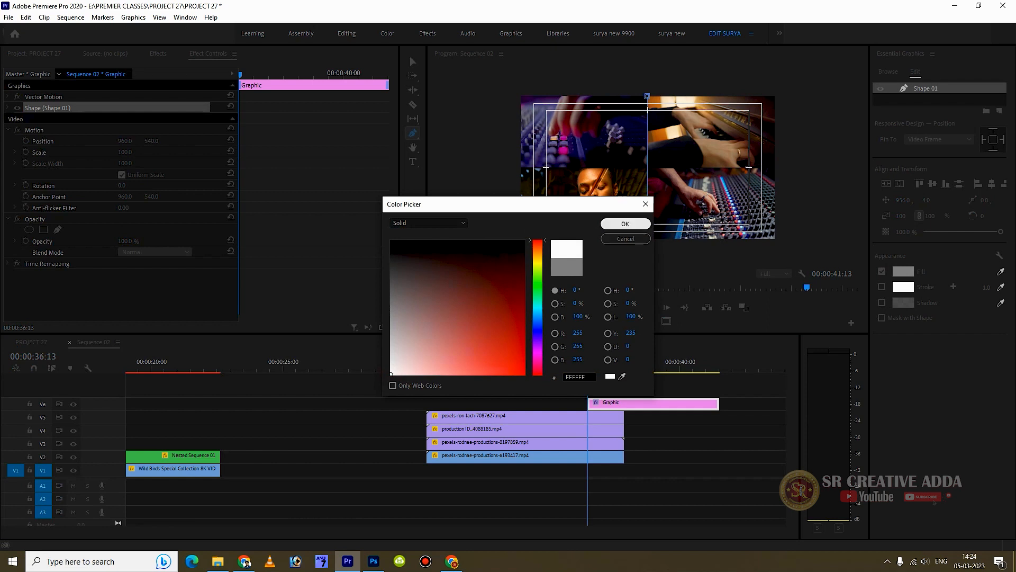
click(626, 223)
drag(985, 287, 982, 288)
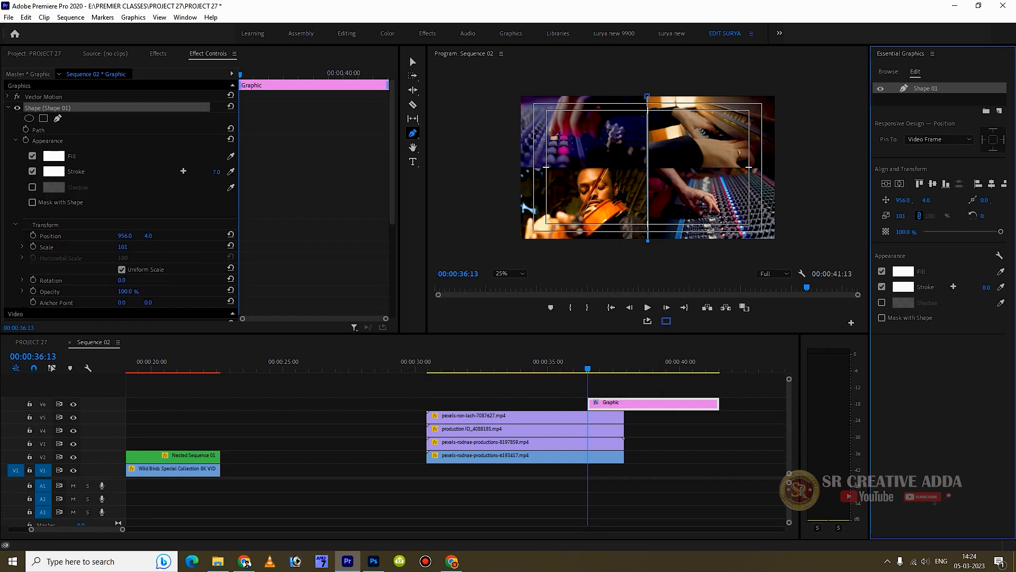
click(986, 287)
text(5)
key(Return)
click(642, 386)
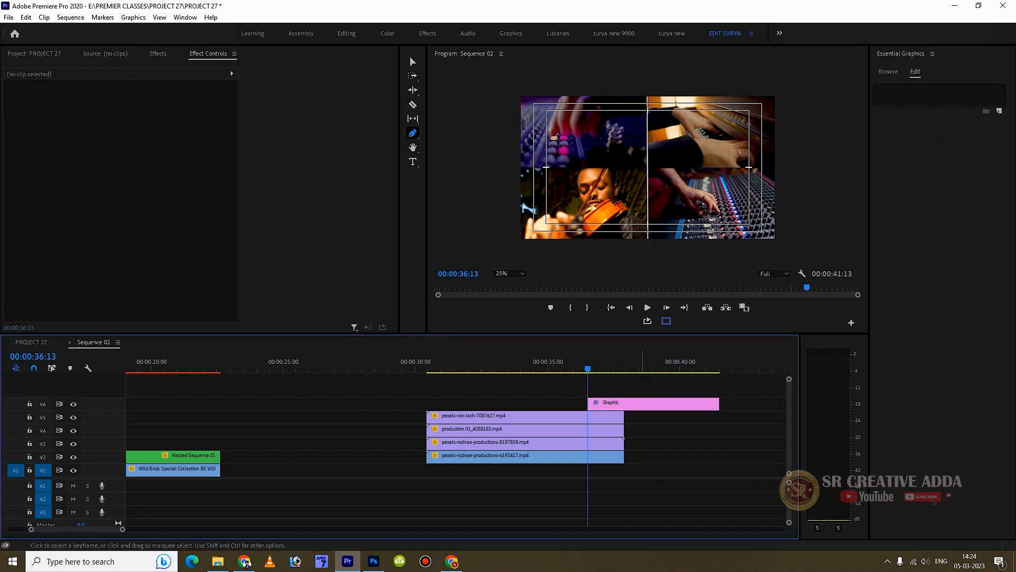
- Align the vertical-line graphic on V6 with the start and end of the four split-screen clips
drag(645, 404, 483, 404)
drag(558, 404, 624, 404)
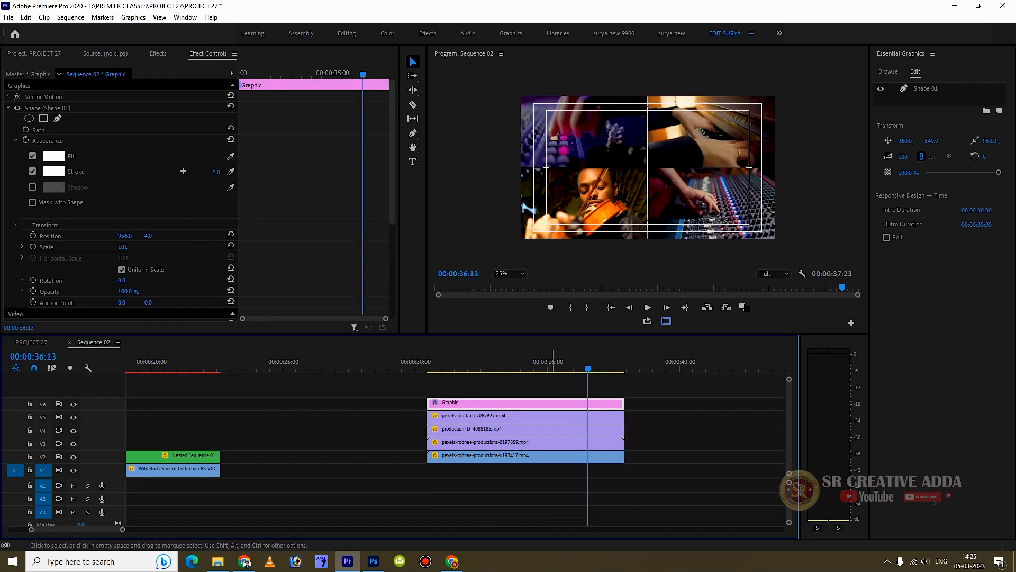
- Draw a horizontal Pen line across the frame's full width between the upper and lower quarters, starting at about 0, 546
click(510, 273)
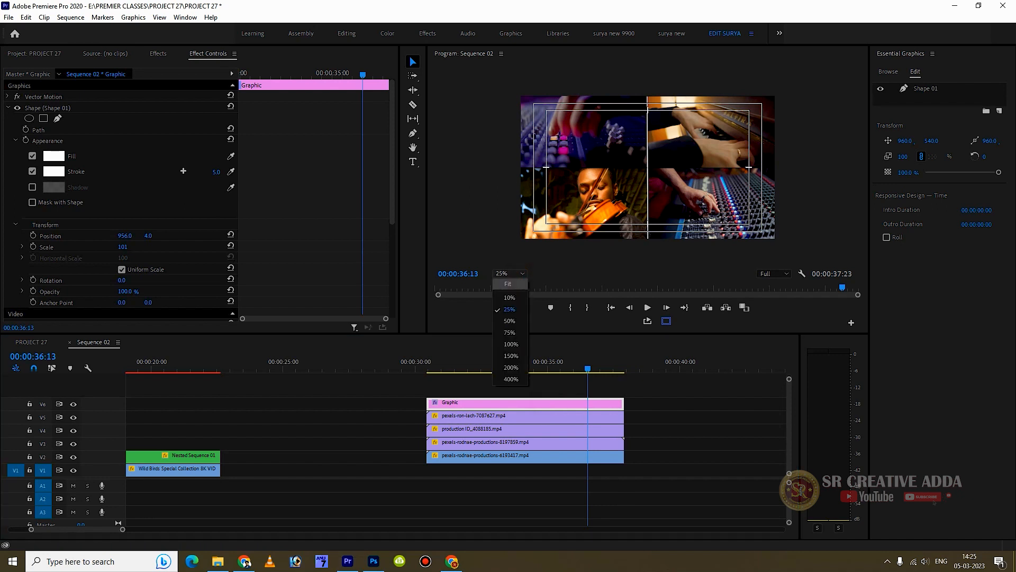
click(507, 283)
click(506, 405)
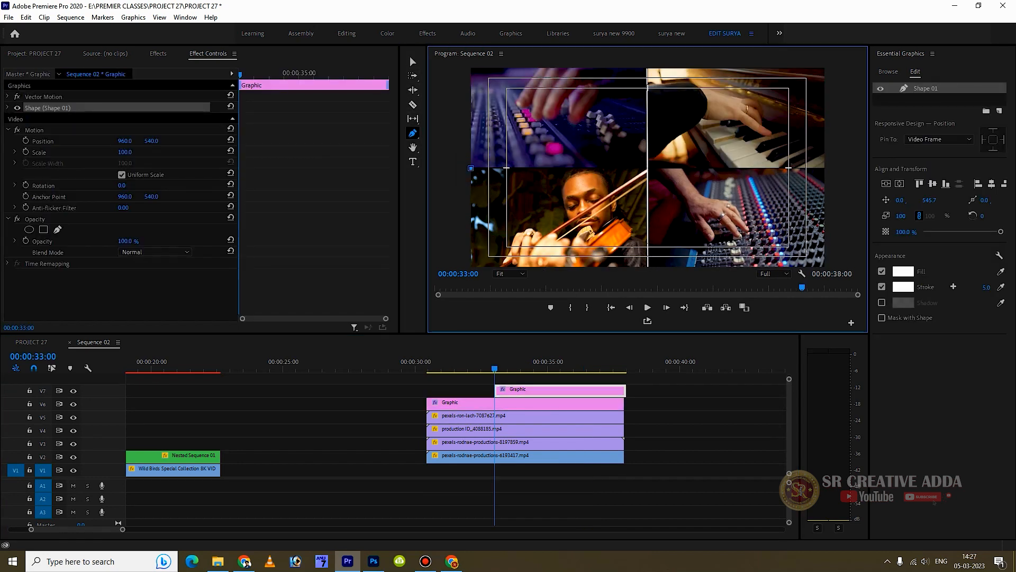
click(826, 168)
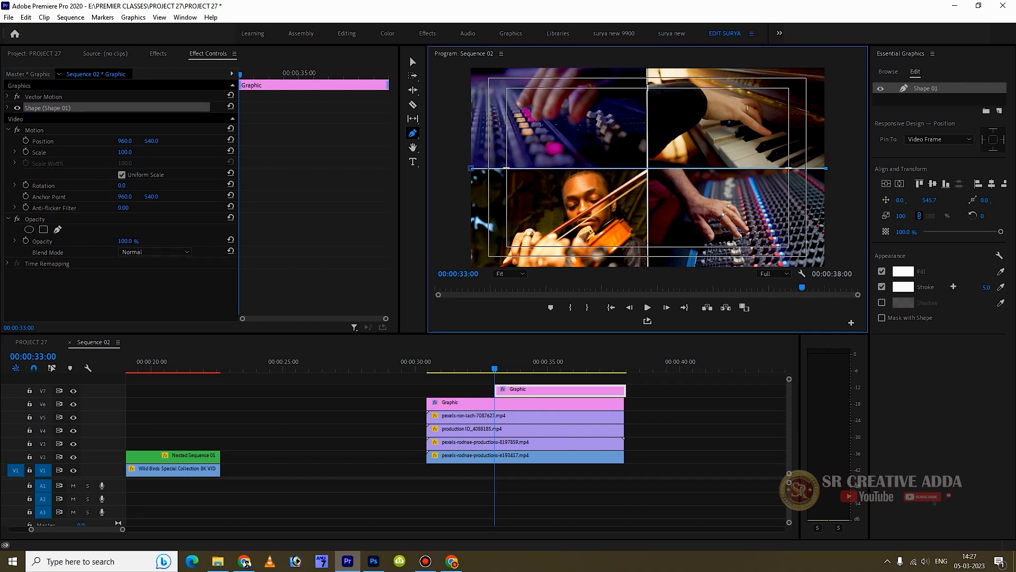
- Stretch the horizontal-line graphic on V7 back to the clips' start and trim its end to match them
key(v)
drag(496, 391, 430, 362)
key(space)
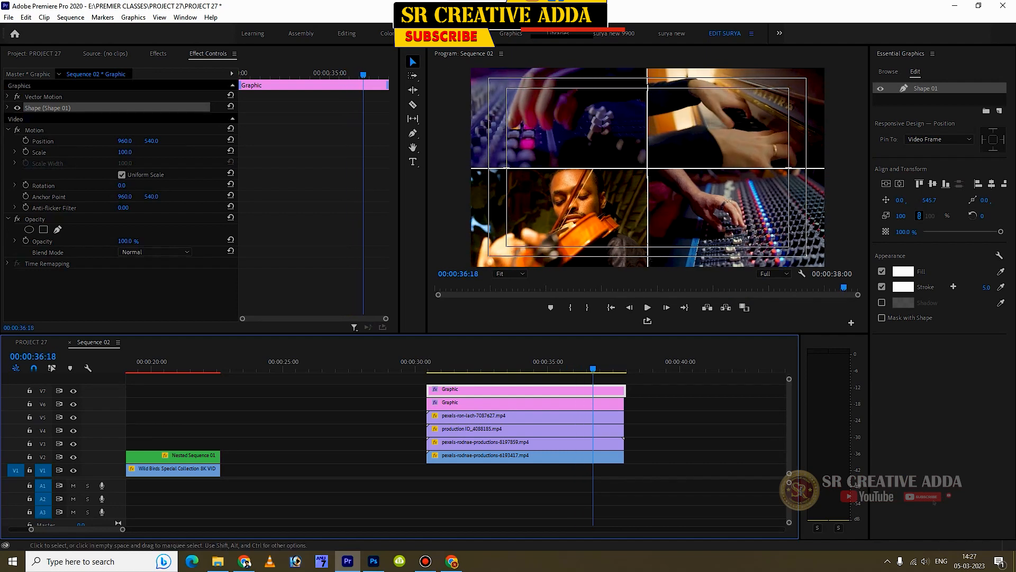
drag(625, 390, 623, 391)
click(667, 418)
key(i)
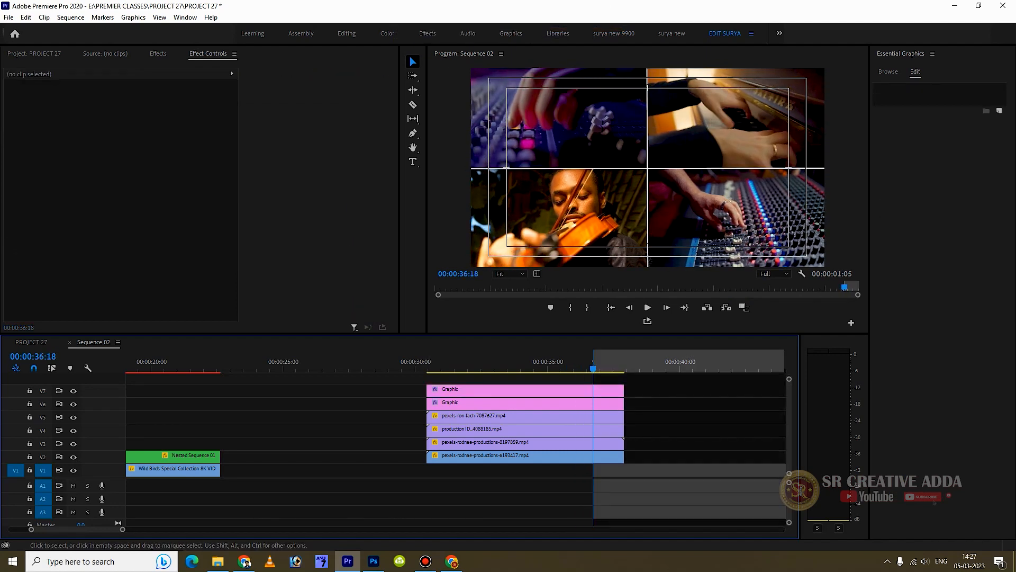
- Add the sherwoods-beach-ocean-horizon clip to V2, starting a little after the four-way split screen
key(minus)
key(minus)
key(minus)
key(equal)
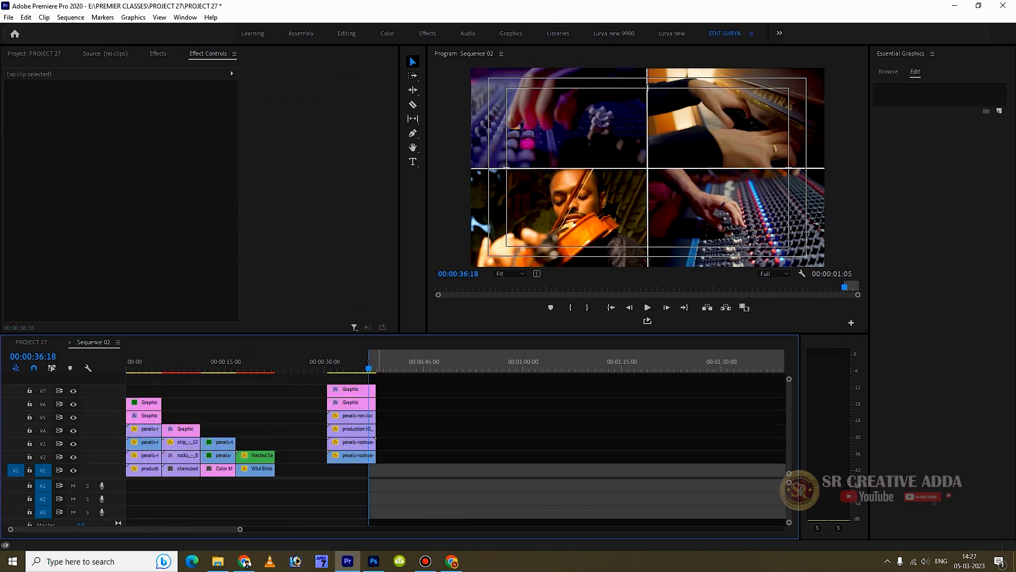
click(388, 365)
key(Up)
click(388, 366)
key(shift+1)
double_click(143, 194)
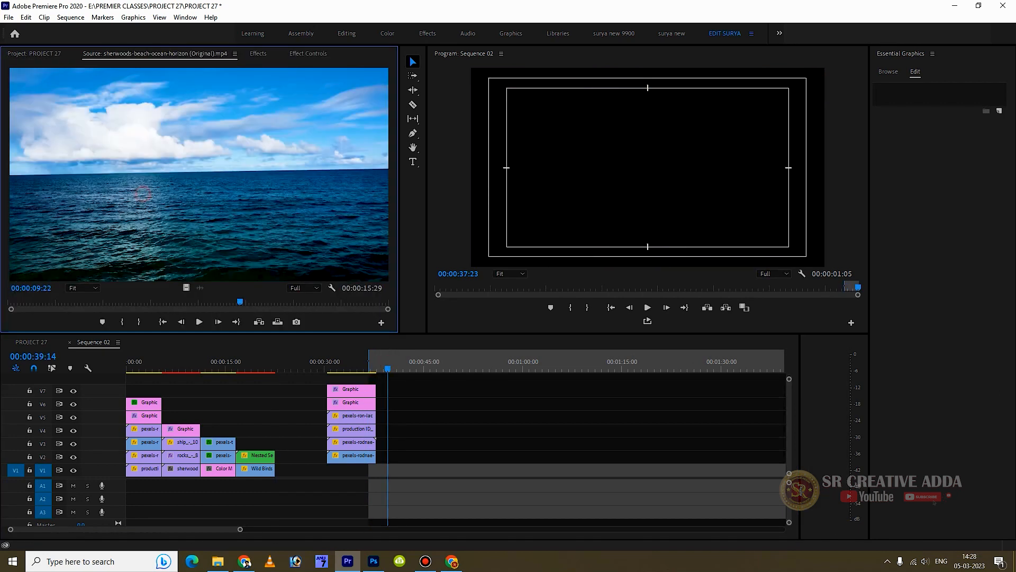
drag(217, 173, 407, 456)
- Place the rocks clip on V3 directly above the ocean clip, with both starting together
click(400, 361)
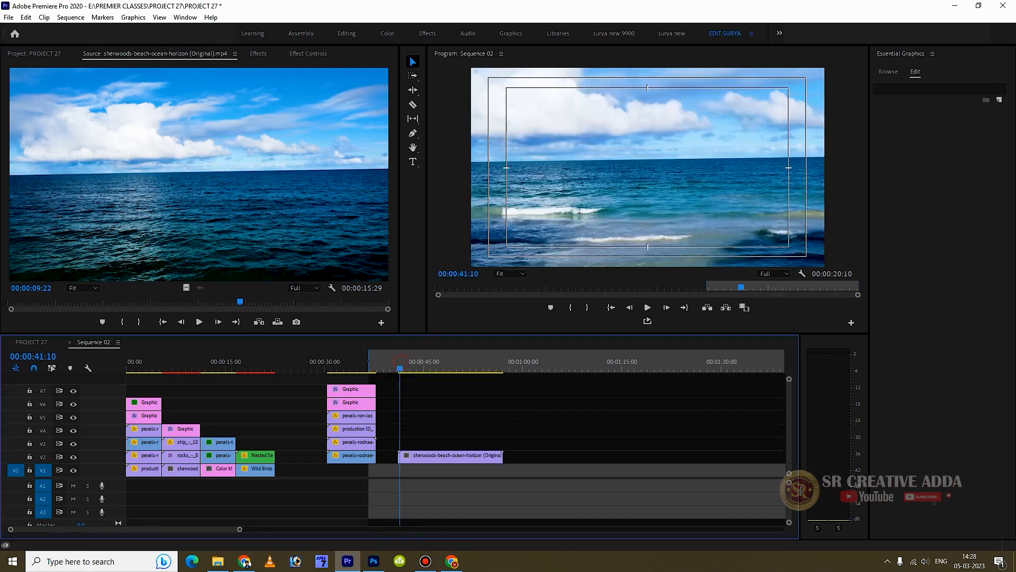
click(34, 53)
drag(338, 198, 405, 445)
- Cut the rocks clip at 00:00:57:02, where the ocean clip ends, and delete the excess
click(496, 444)
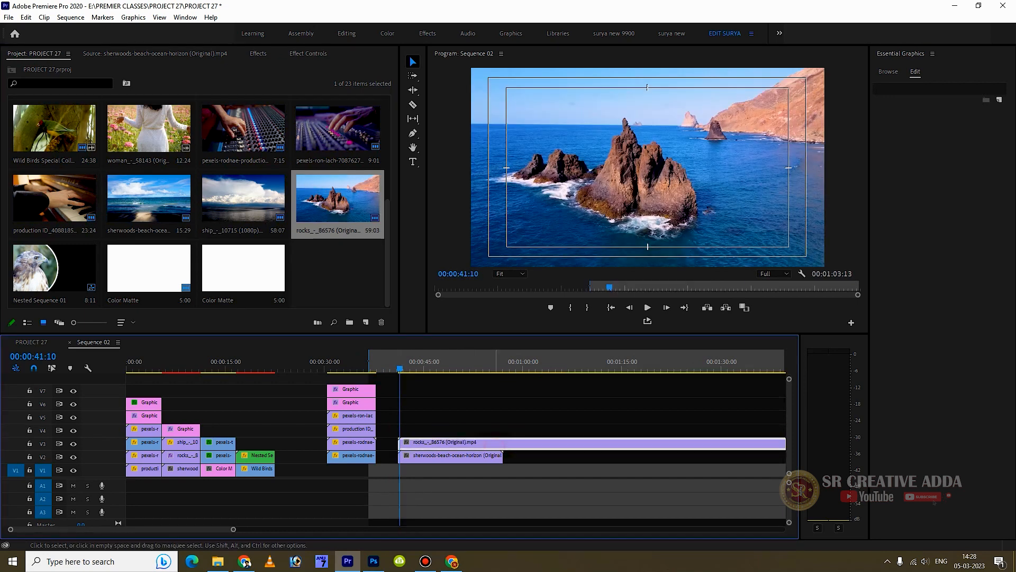
drag(512, 361, 503, 361)
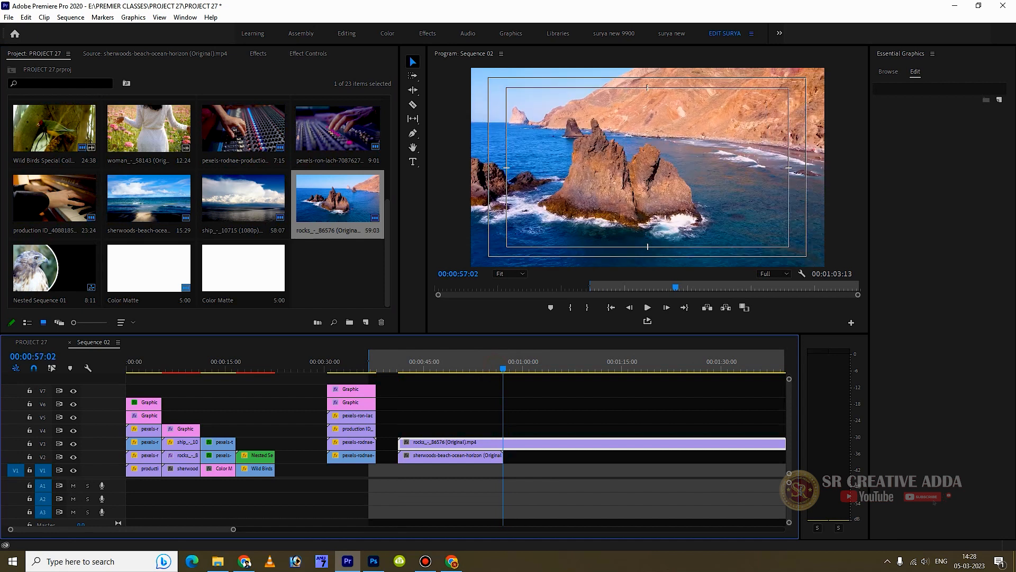
key(ctrl+k)
click(521, 445)
key(Delete)
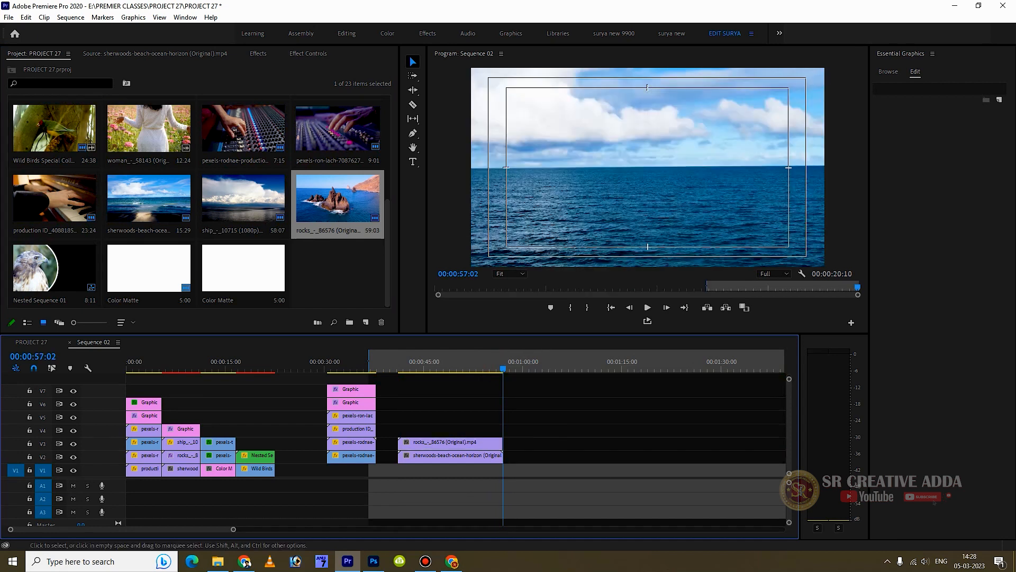
- Stack the ship clip on V4 above the rocks clip, cut it at 00:00:57:02 and delete the excess
click(237, 197)
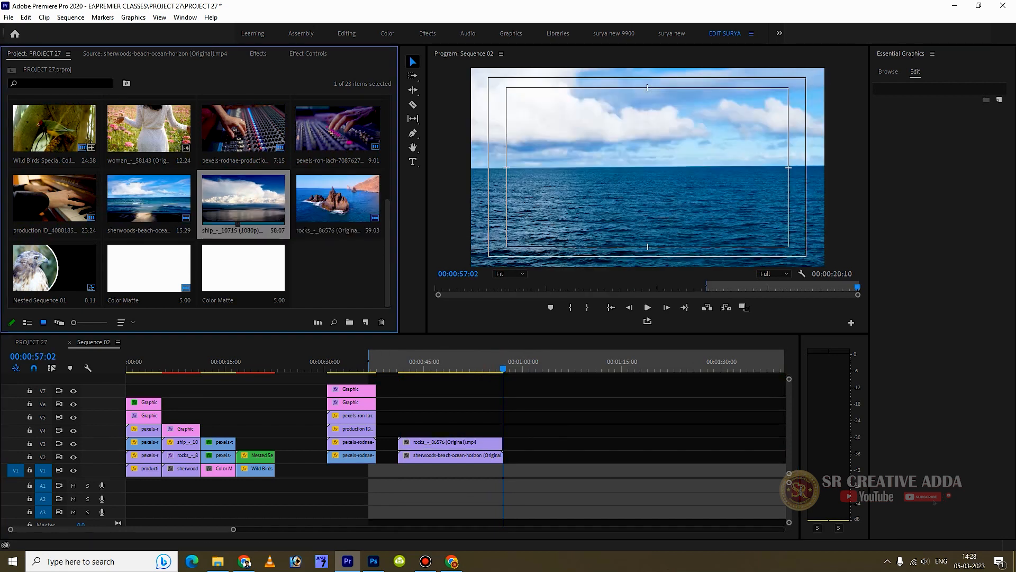
drag(238, 197, 529, 432)
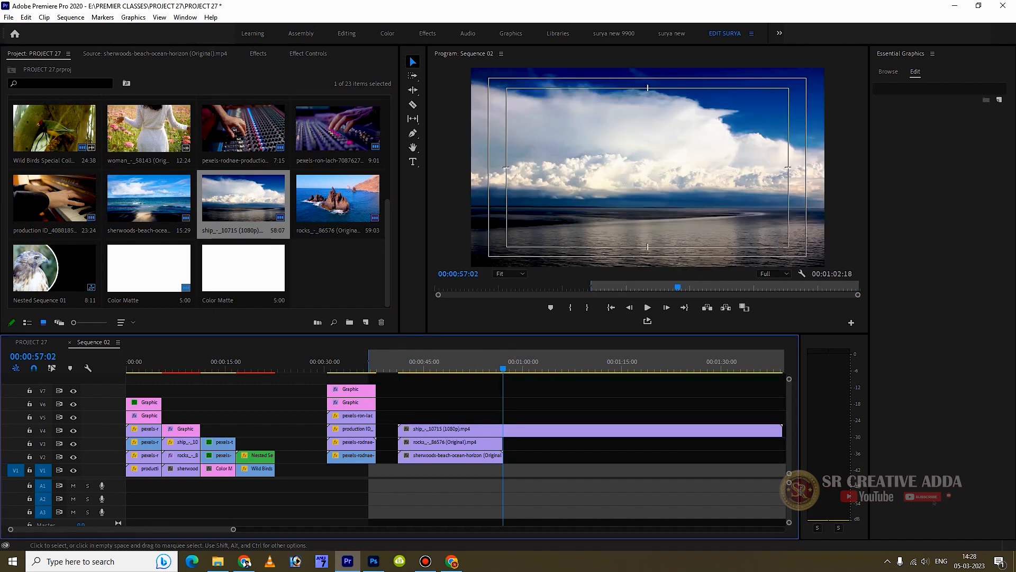
key(ctrl+k)
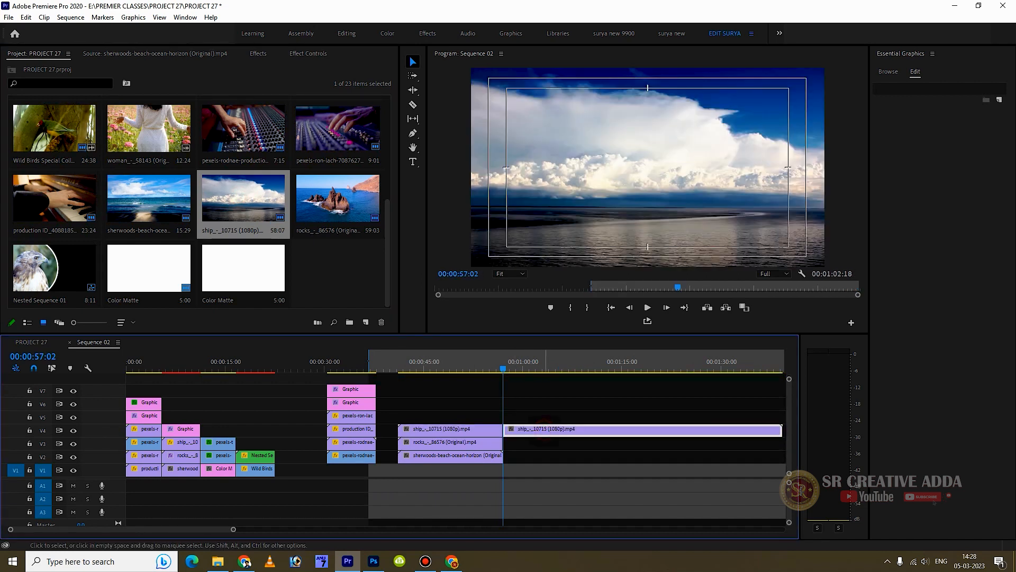
key(Delete)
- Compare the stacked ship, rocks and ocean footage at 00:00:44:15 by toggling the clips off and on
click(422, 362)
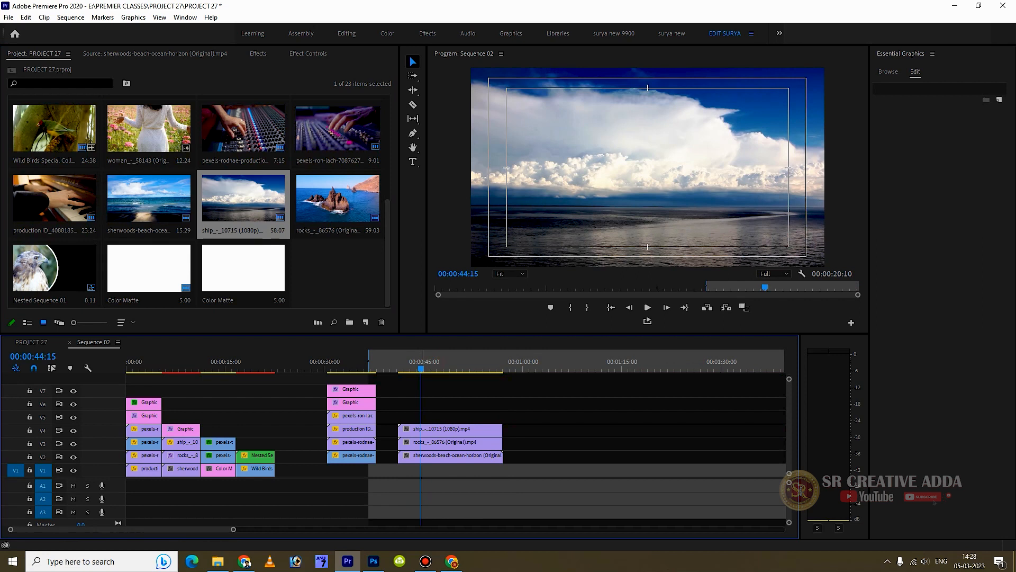
key(=)
click(459, 429)
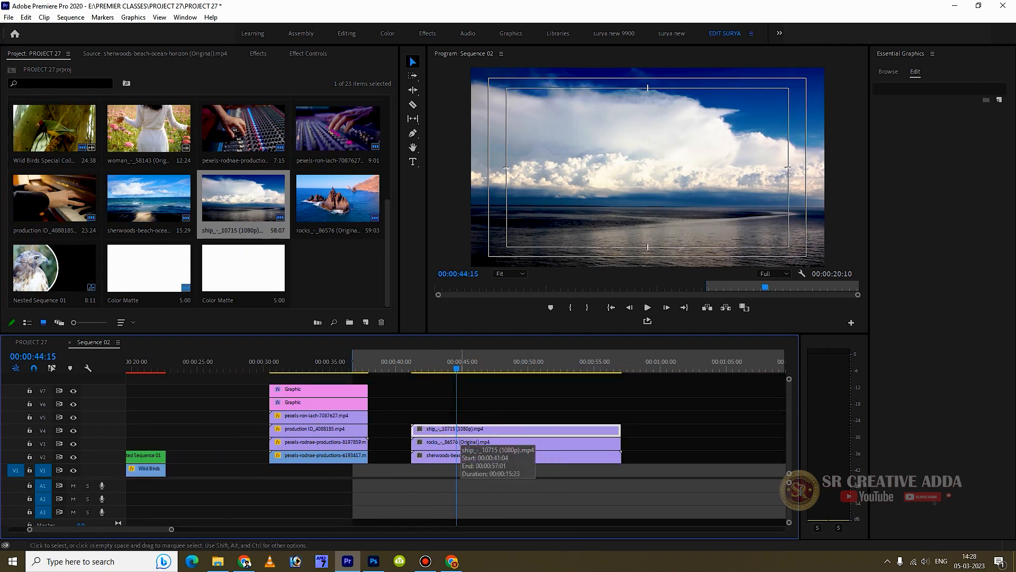
key(shift+e)
click(458, 444)
key(shift+e)
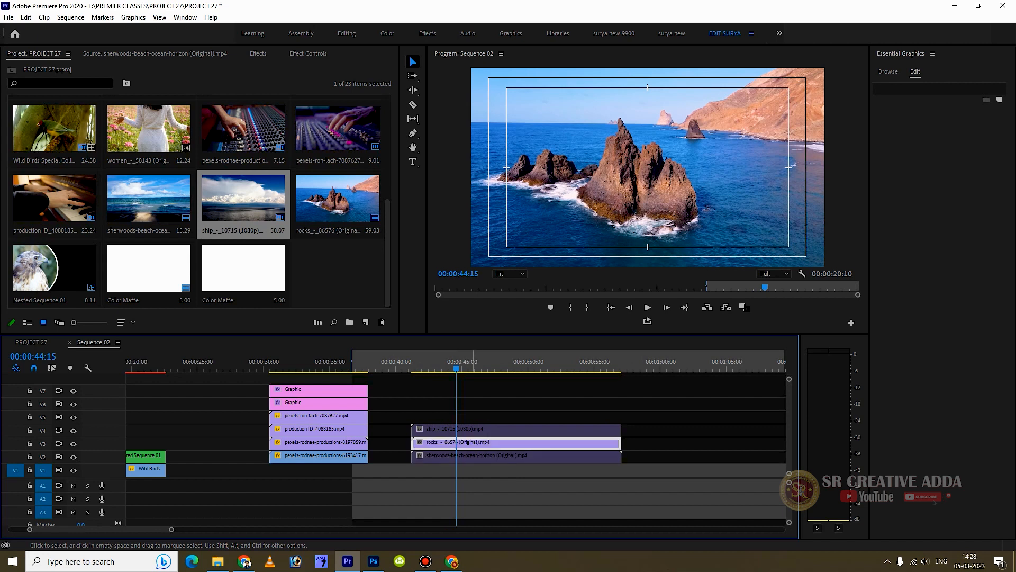
click(473, 428)
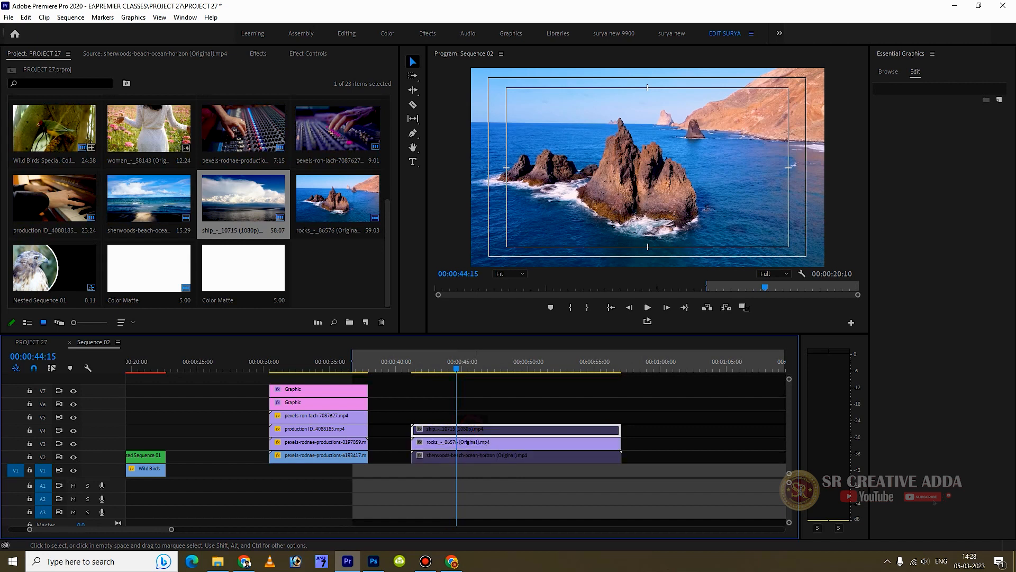
key(shift+e)
click(470, 456)
key(shift+e)
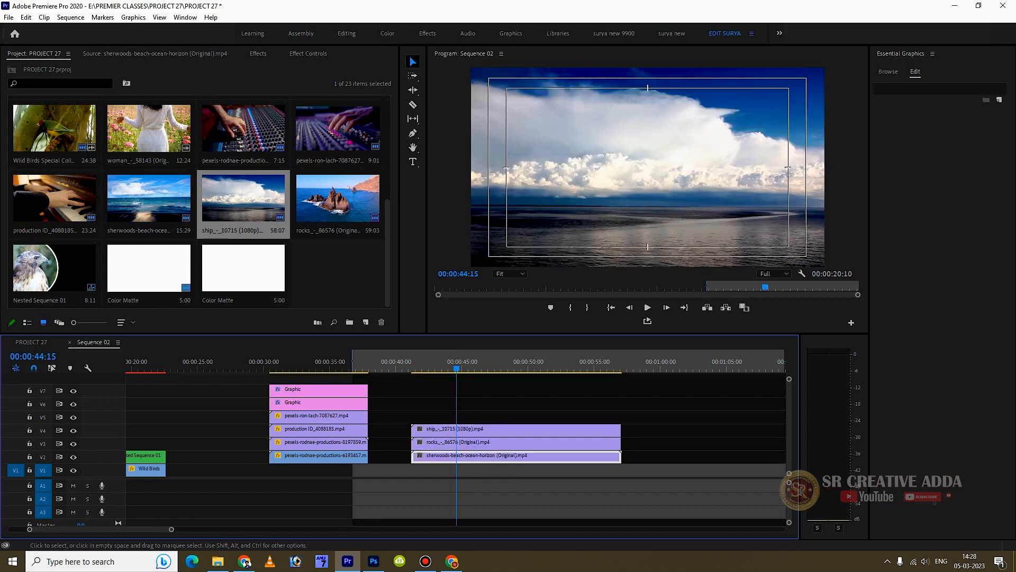
click(465, 429)
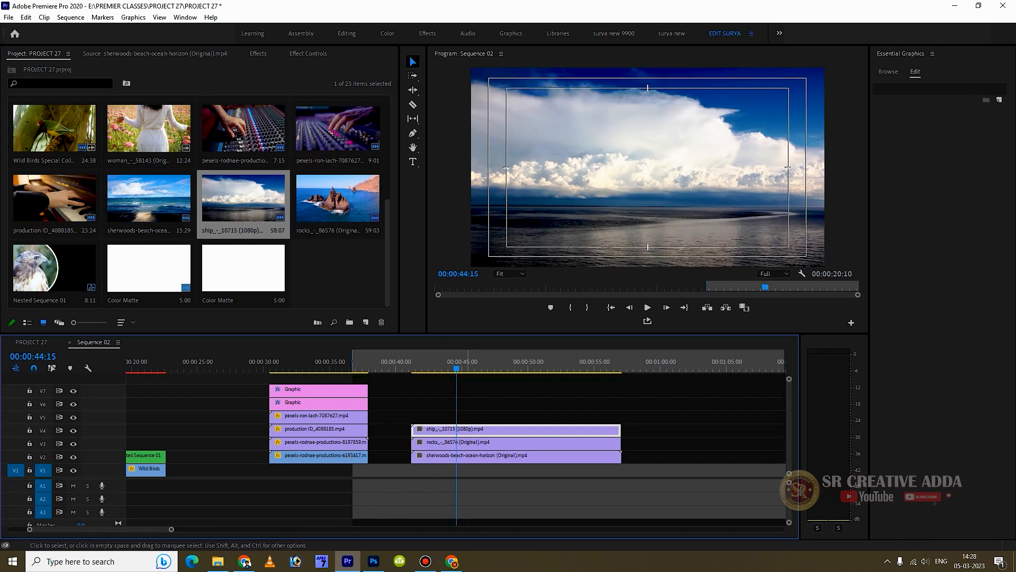
key(shift+e)
key(shift+e)
- With track V4 hidden, split the rocks clip diagonally using Radial Wipe at 50% Transition Completion and a -61° Start Angle
click(74, 430)
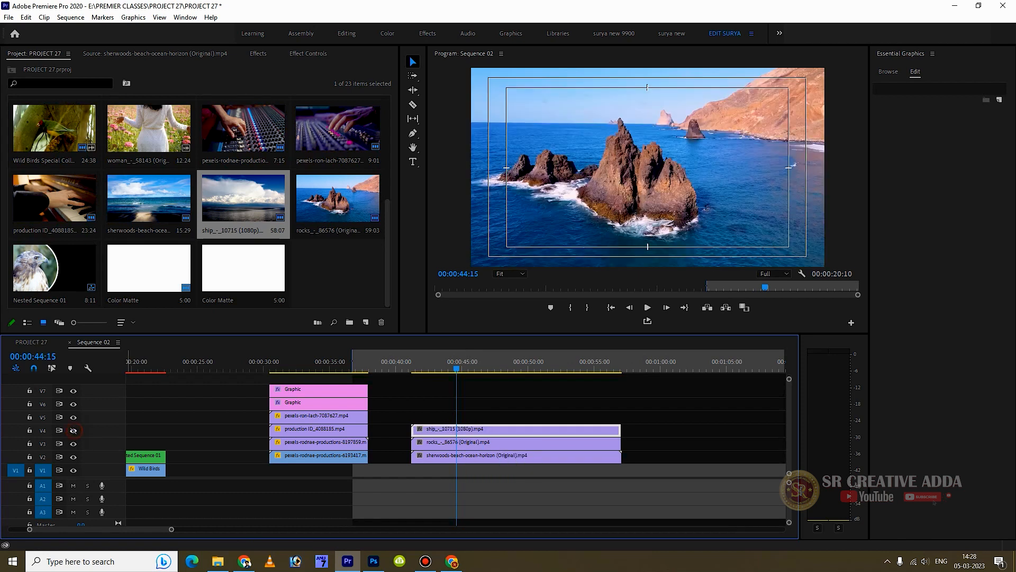
click(474, 444)
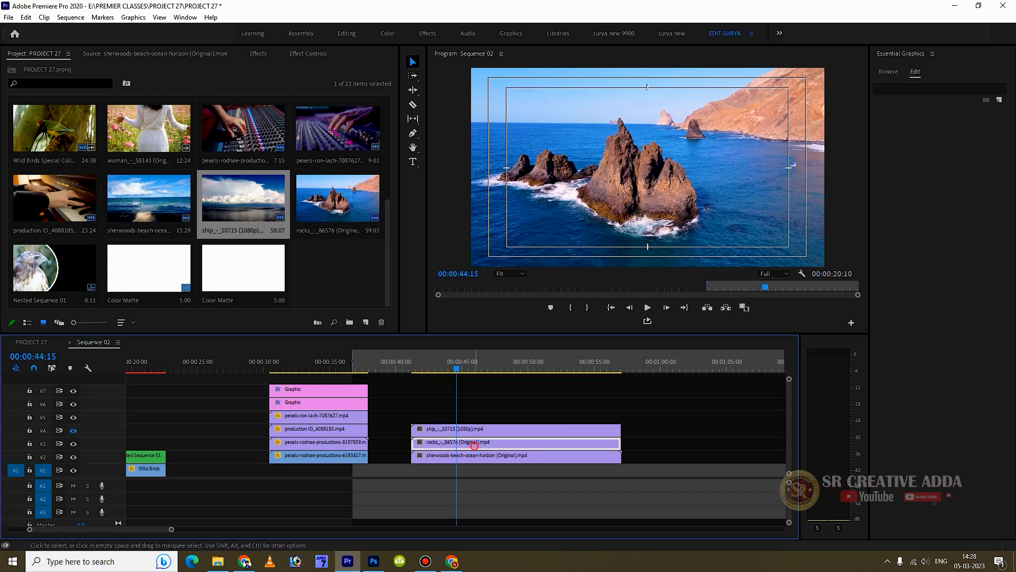
key(shift+7)
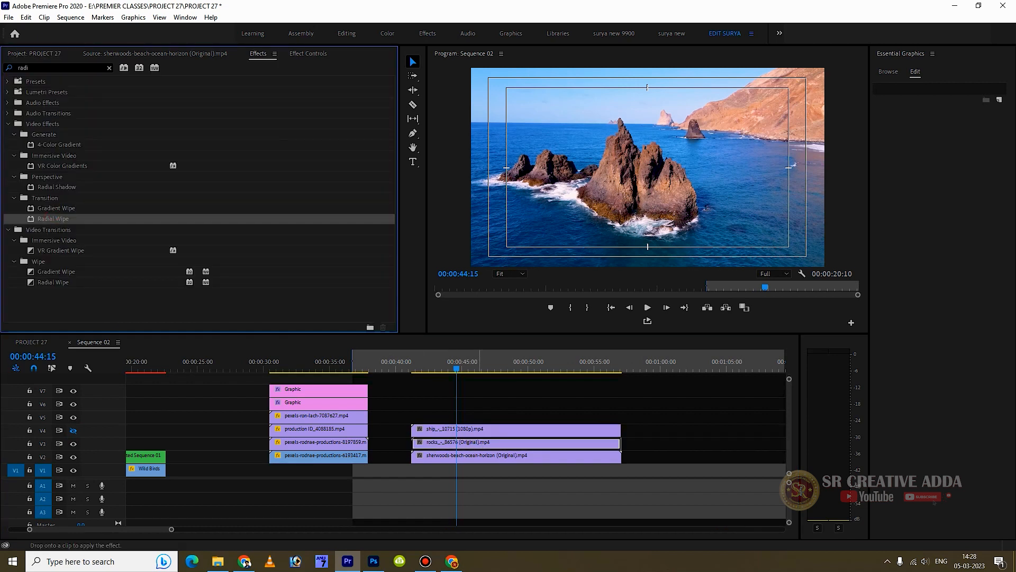
key(shift+5)
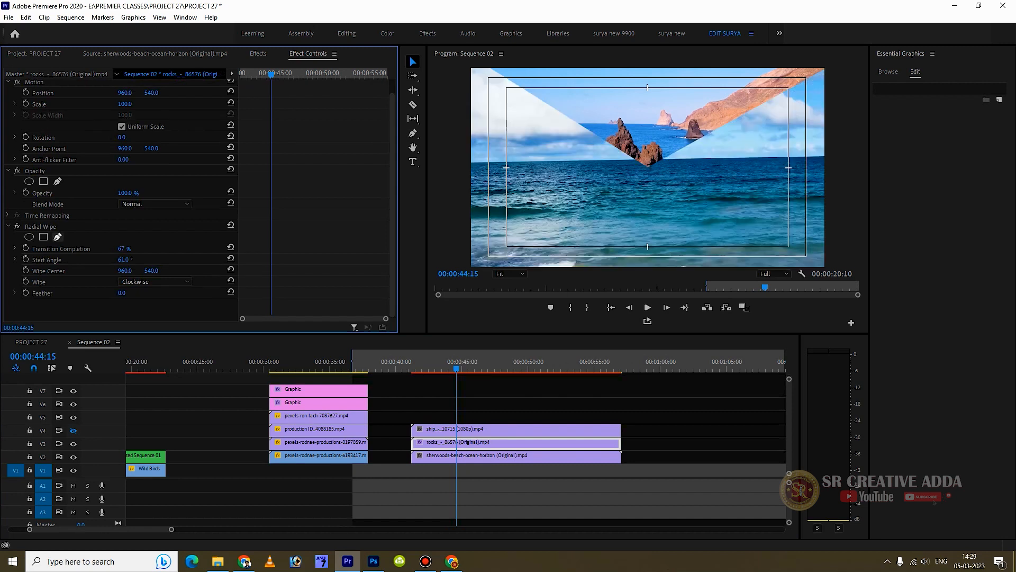
drag(121, 249, 59, 259)
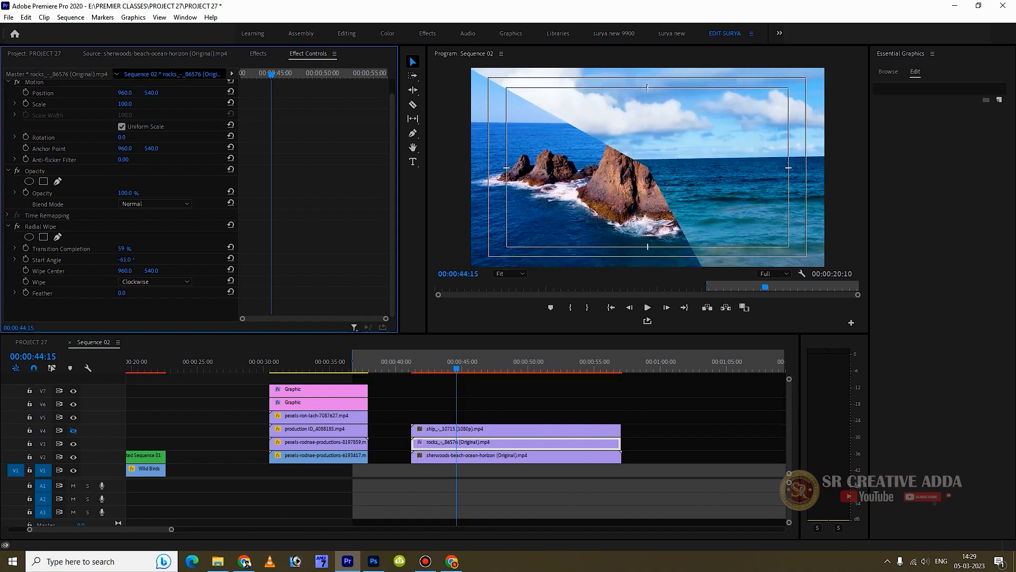
drag(121, 249, 112, 248)
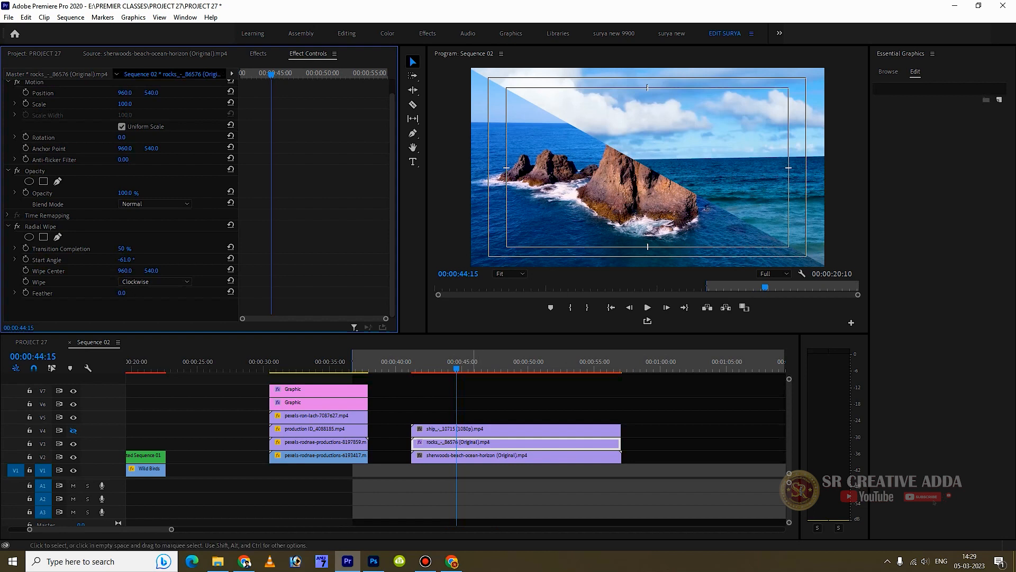
click(470, 457)
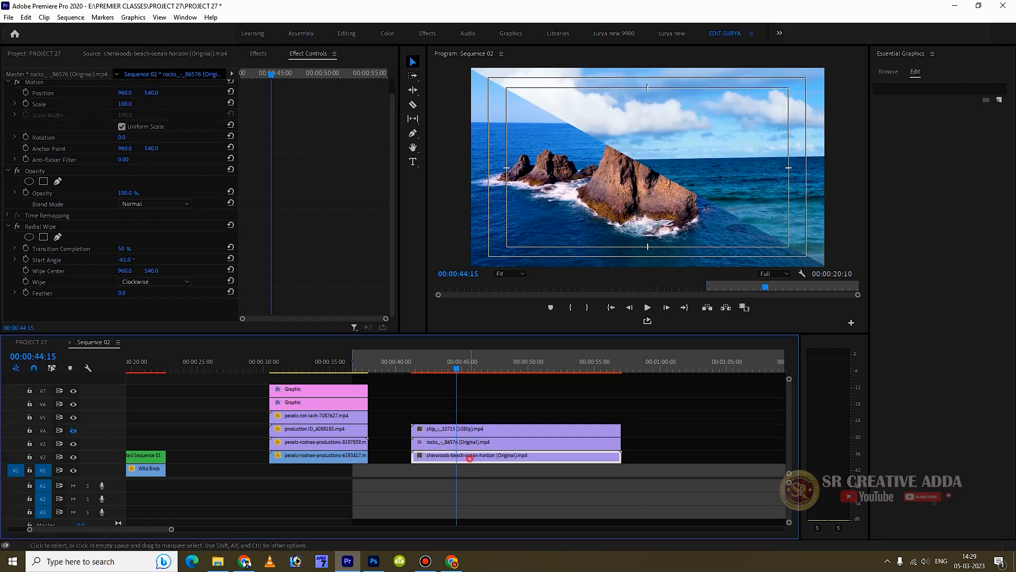
click(470, 429)
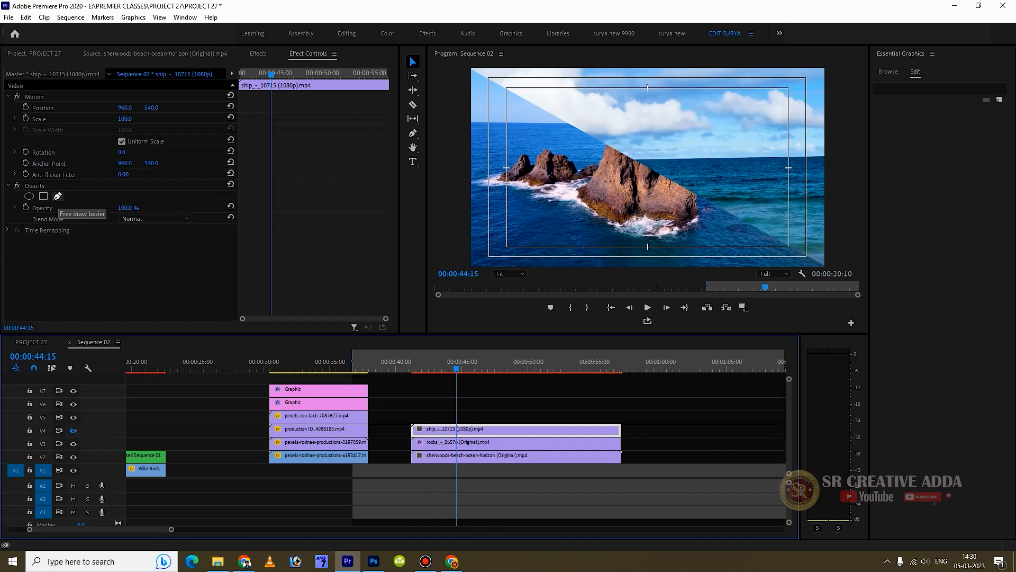
click(57, 197)
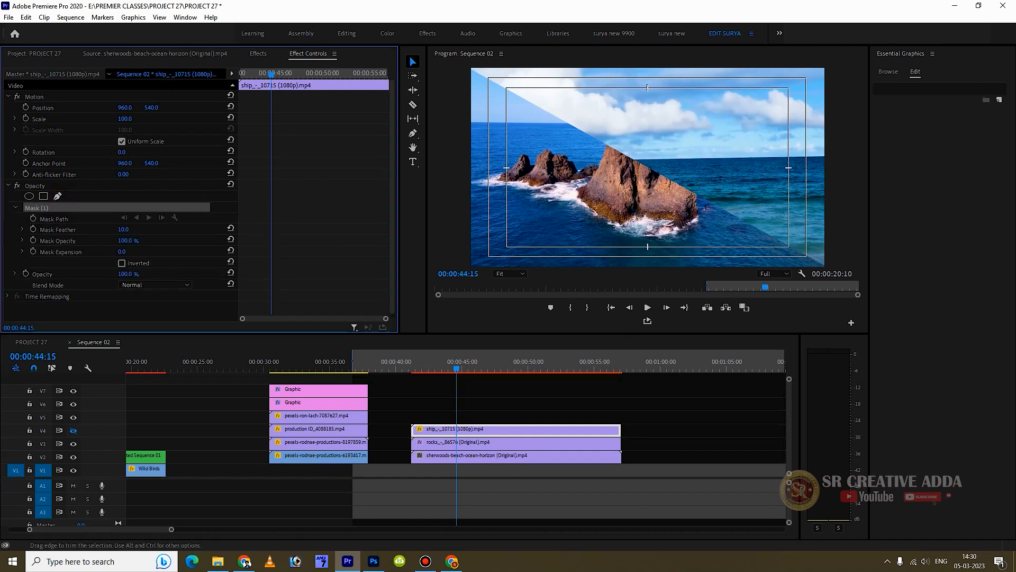
- Show track V4 again and reduce the Program Monitor zoom to 25%
click(73, 431)
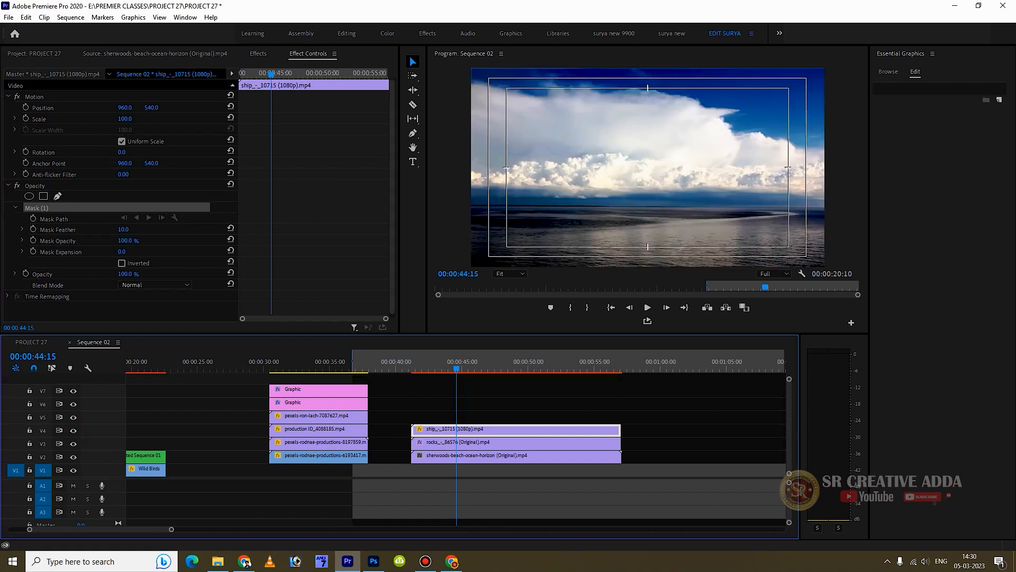
click(522, 272)
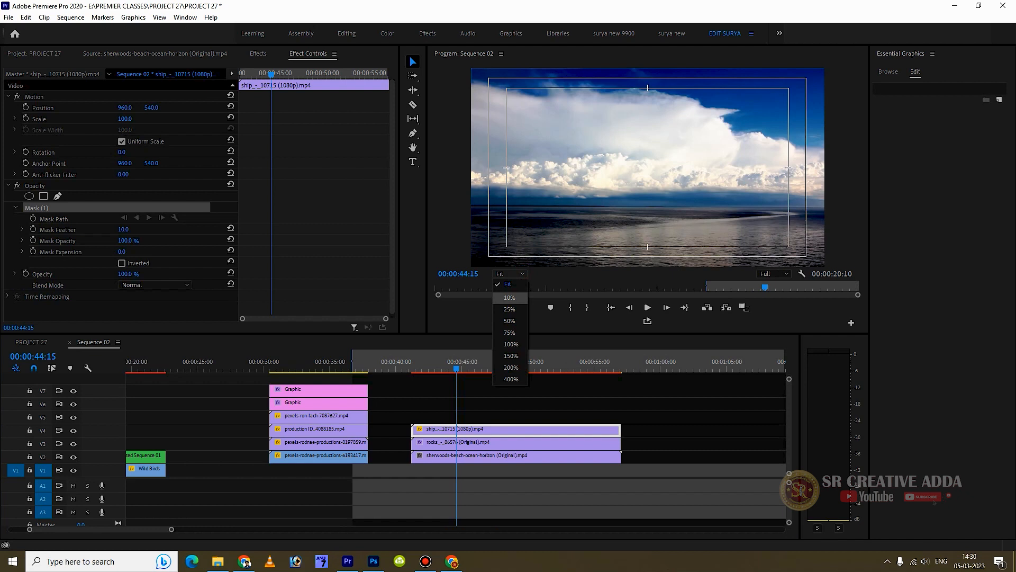
click(510, 298)
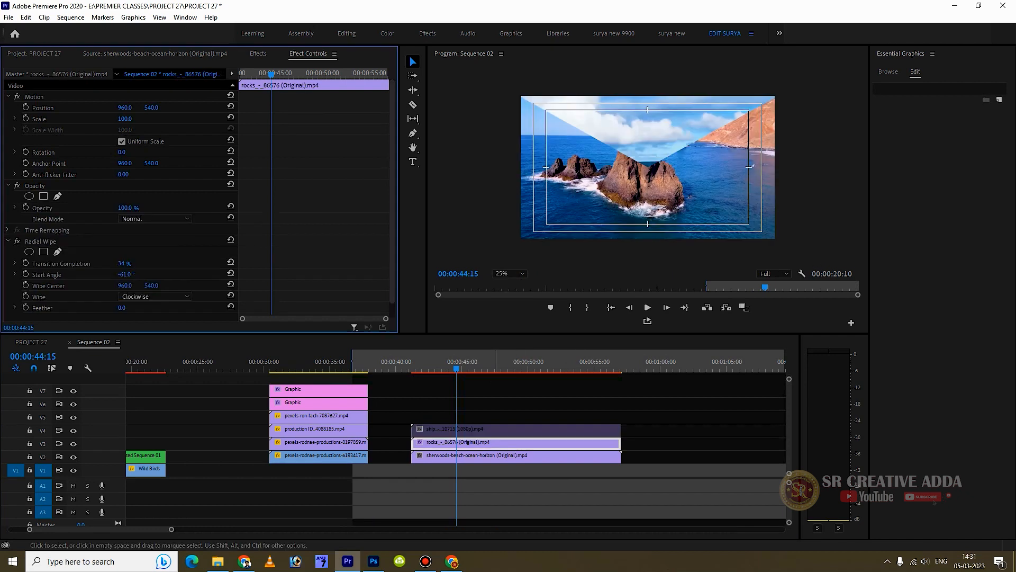
- Re-enable the ship clip, draw a closed triangular opacity mask over the frame's lower-left half and adjust its feather
click(494, 430)
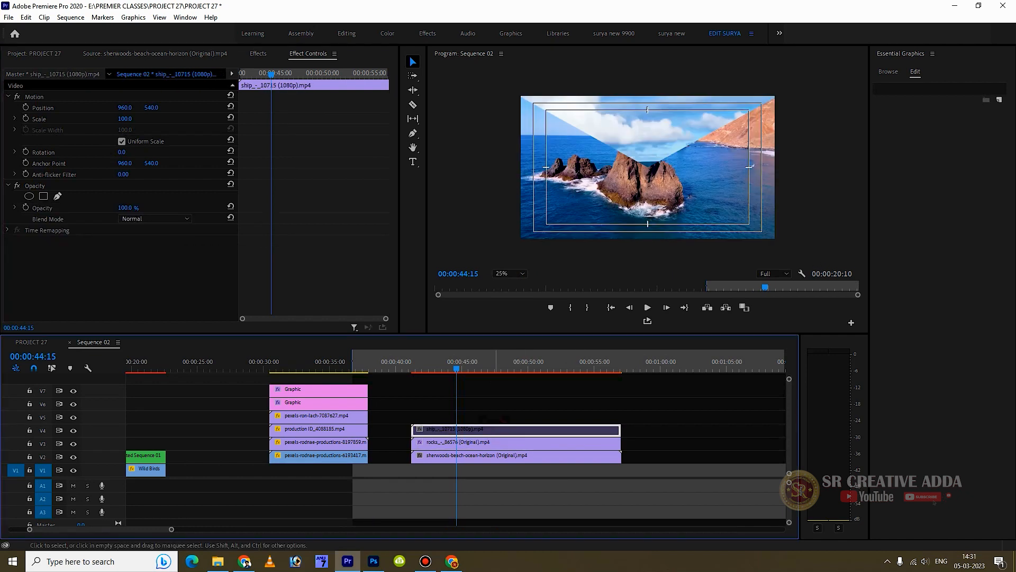
key(shift+e)
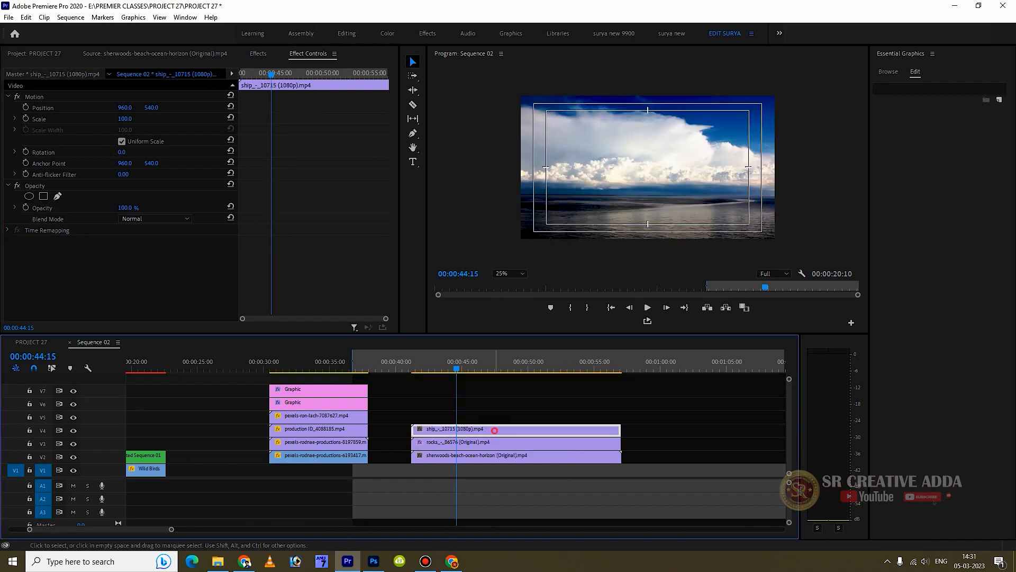
click(57, 196)
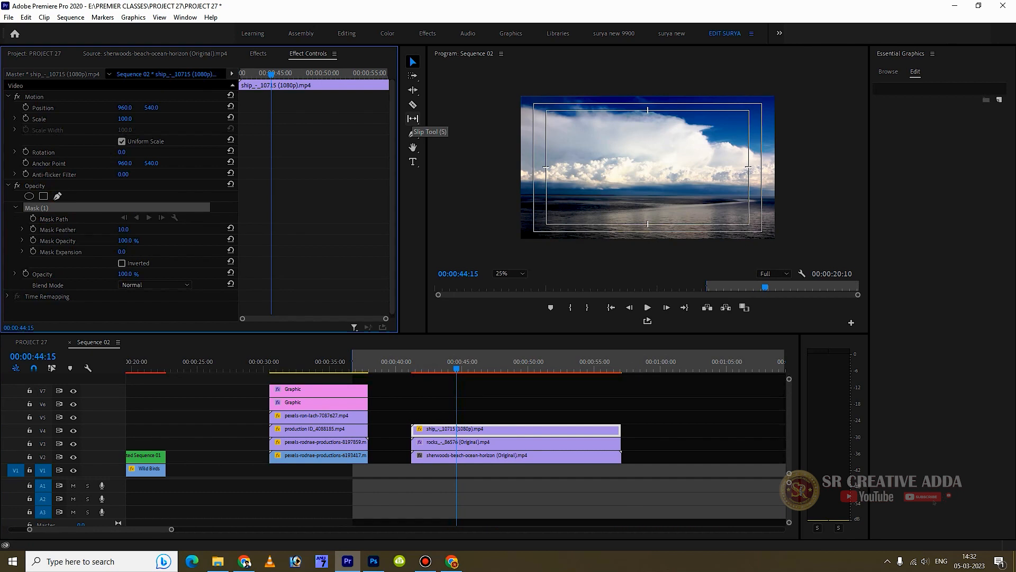
click(518, 94)
click(784, 243)
click(514, 247)
click(517, 94)
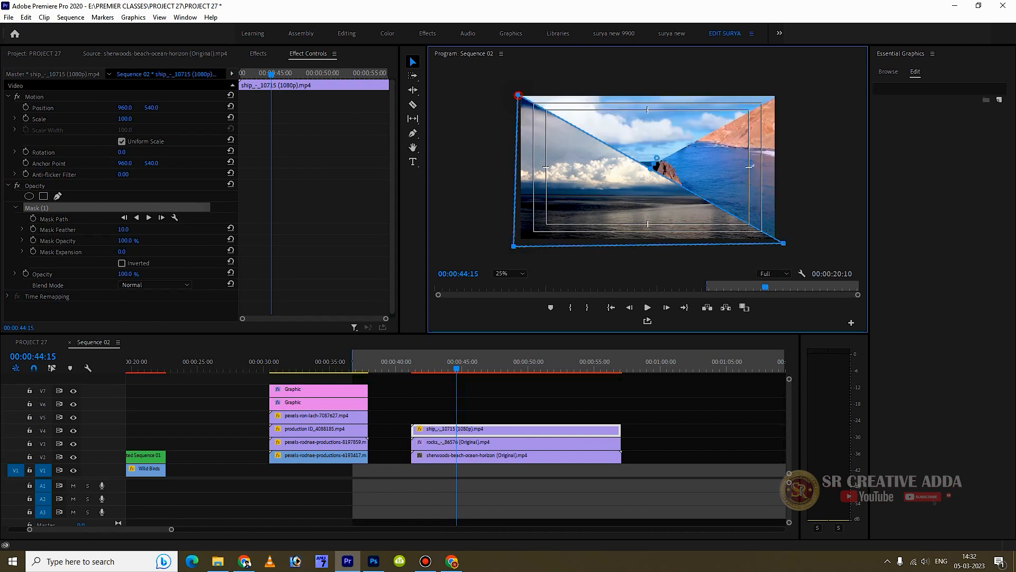
drag(124, 230, 121, 230)
- Draw a straight diagonal Pen line from the frame's upper-left corner to its lower-right corner along the ship clip's edge
click(480, 387)
mouse_move(410, 363)
mouse_down()
mouse_move(471, 364)
mouse_move(429, 364)
mouse_up()
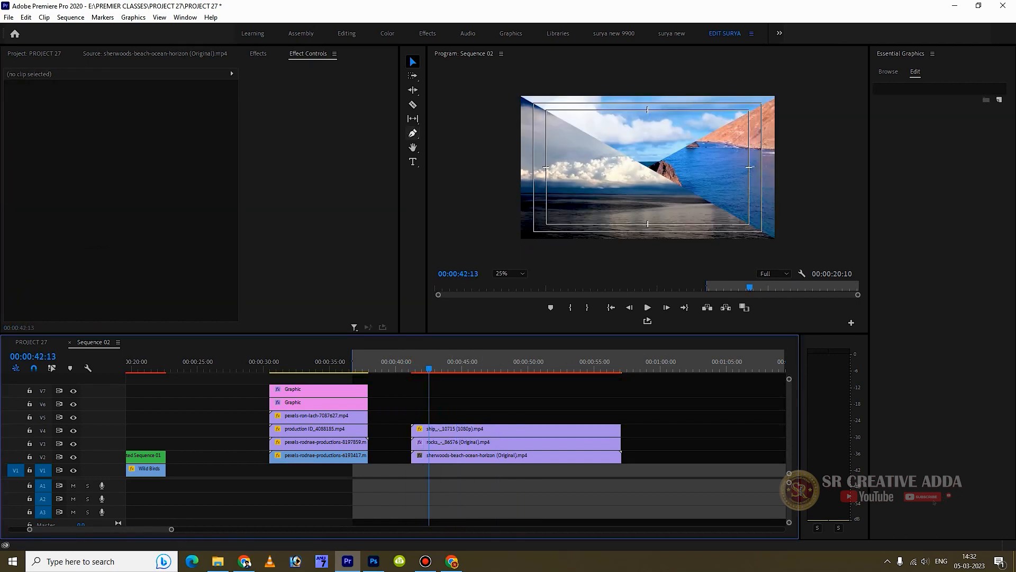
click(413, 133)
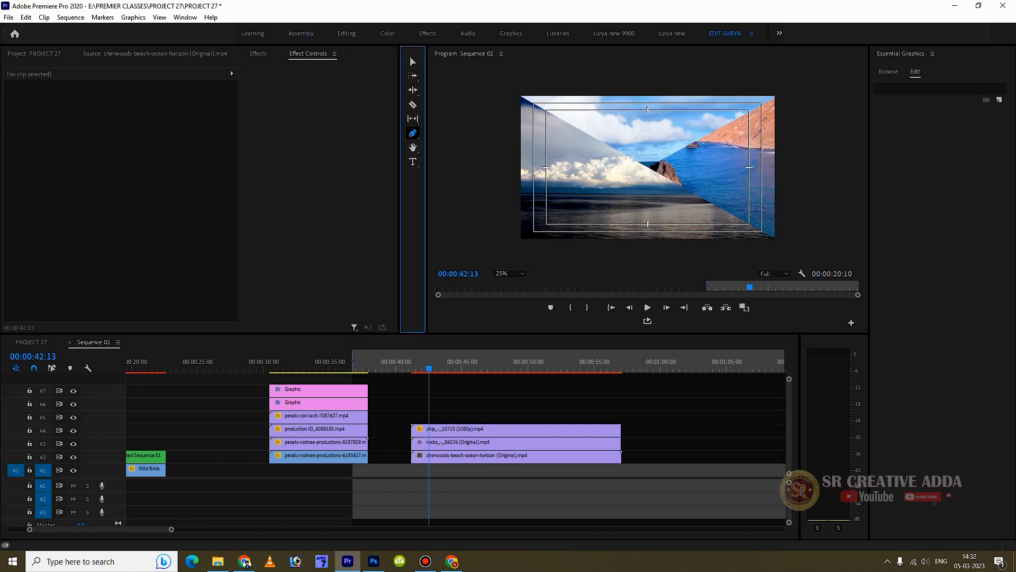
click(520, 96)
click(775, 238)
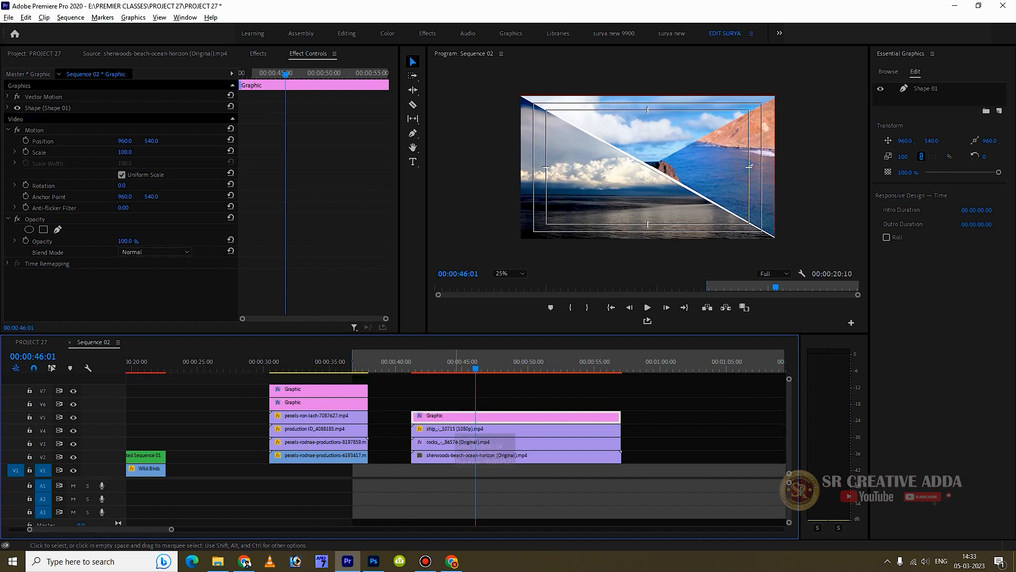
- Duplicate the diagonal line onto V6 and align it with the rocks clip's upper edge at rotation 120.5° and position 1919, -12
drag(121, 185, 185, 186)
drag(125, 140, 320, 141)
click(50, 131)
drag(691, 174, 769, 100)
drag(774, 245, 775, 244)
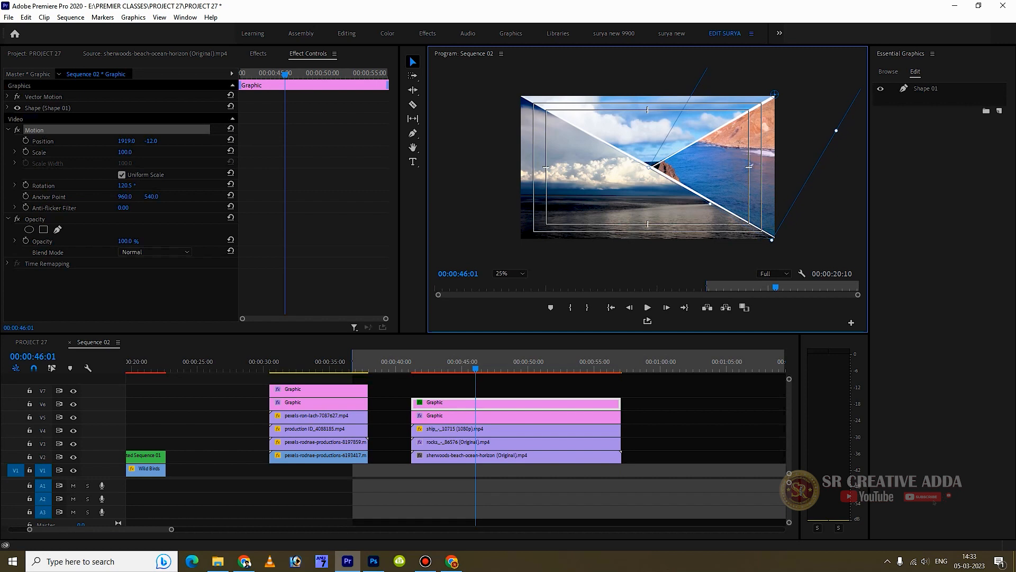
- Cut all layers of the three-way split screen at 00:00:48:14, delete the excess and ripple delete the gap before them
click(488, 386)
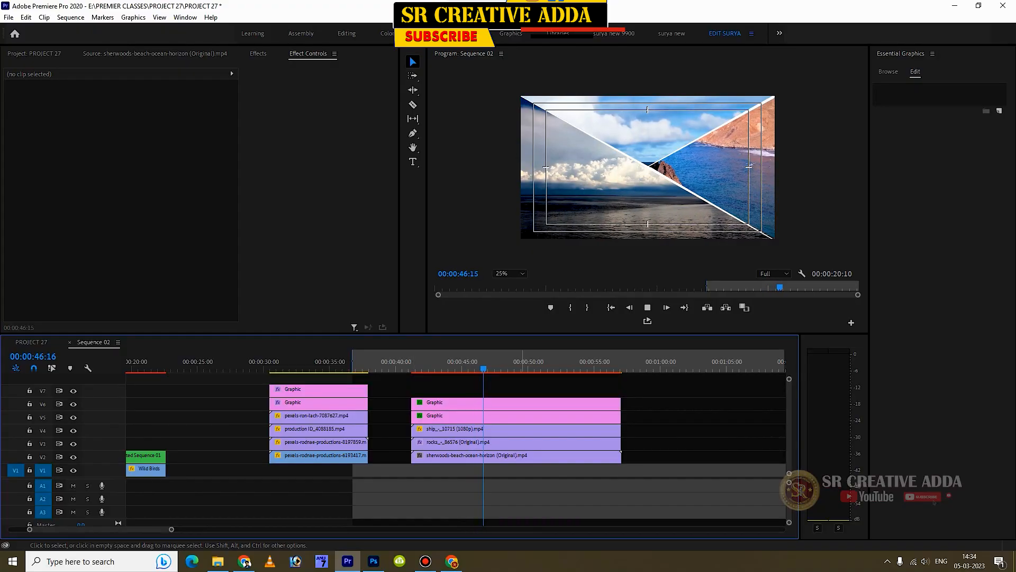
key(space)
drag(644, 394, 555, 470)
key(ctrl+k)
drag(653, 394, 571, 459)
key(Delete)
right_click(394, 445)
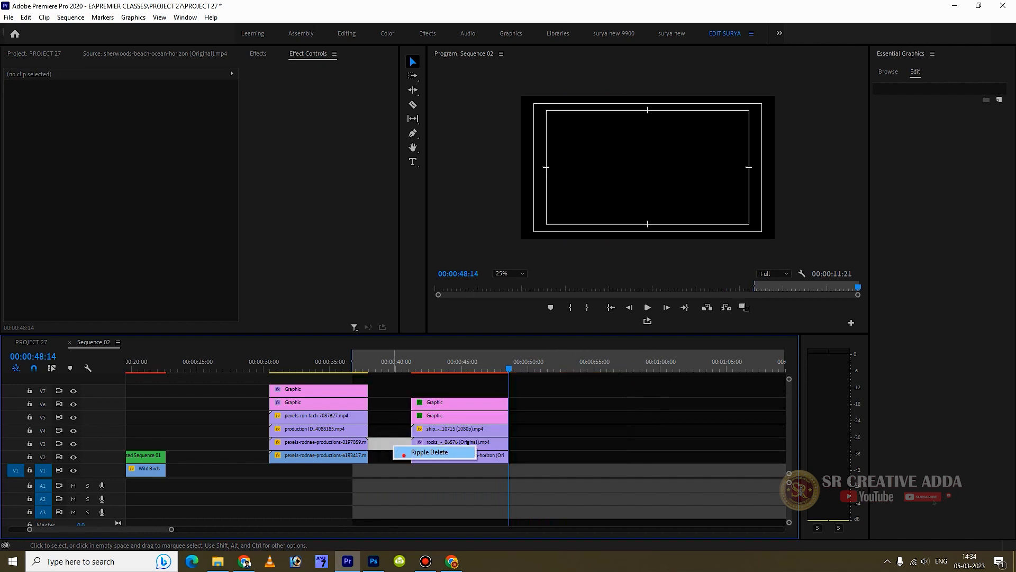
click(403, 454)
- Add the woman clip to V2 a little after the three-way split screen and delete its audio
click(475, 361)
click(34, 54)
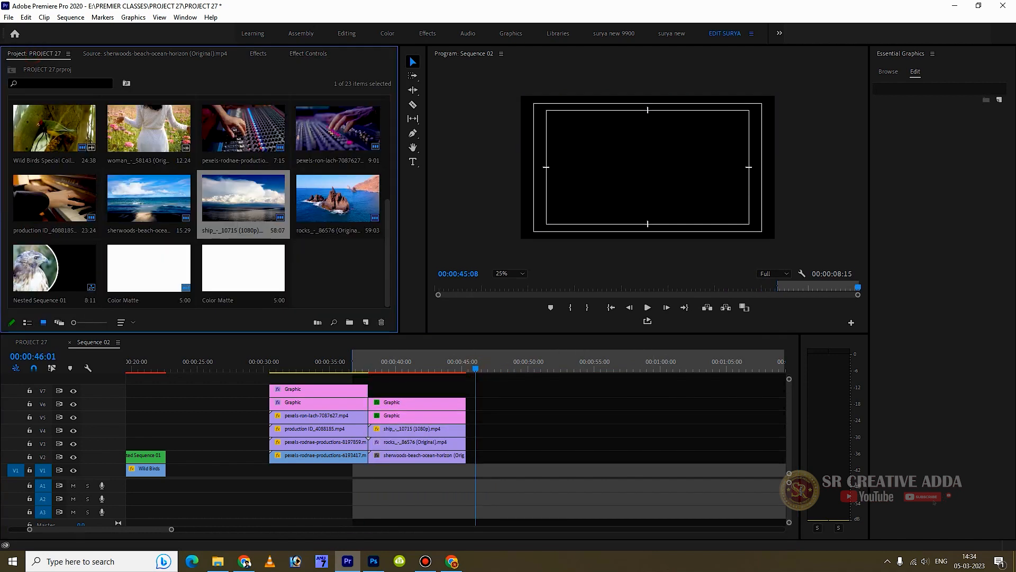
scroll(149, 219, up, 1)
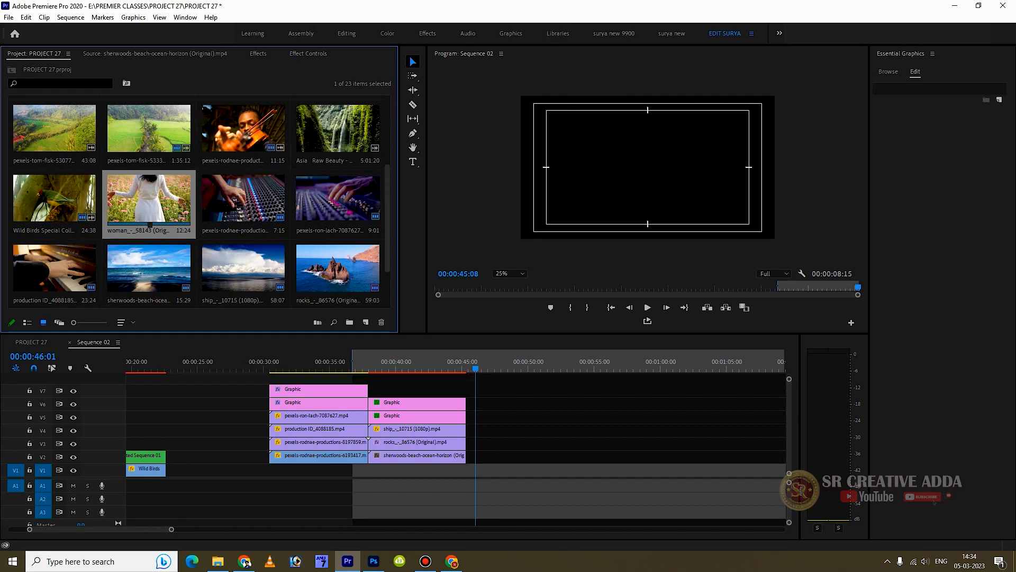
drag(151, 197, 483, 456)
click(512, 498)
key(Delete)
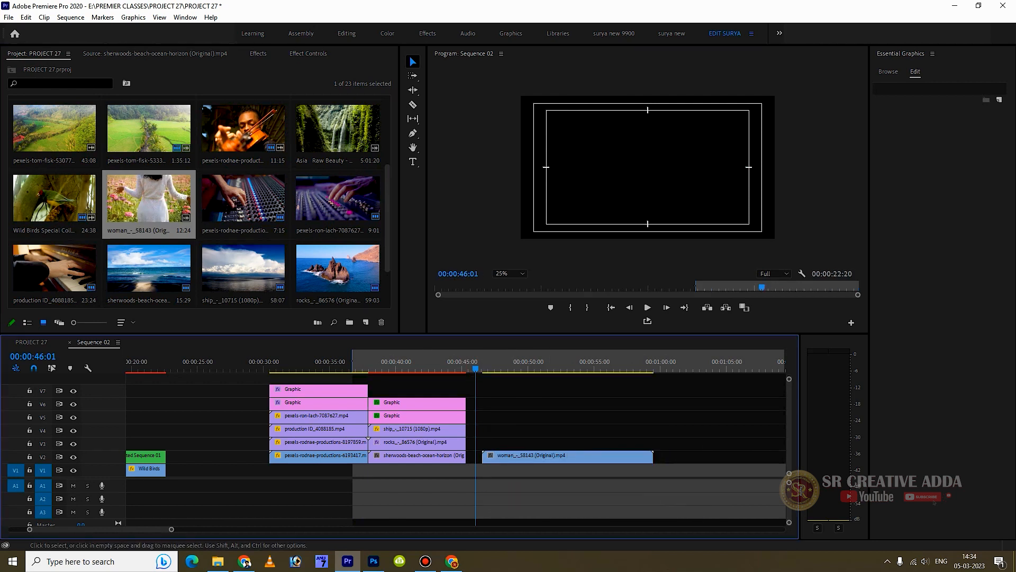
- Place the Asia Raw Beauty waterfall clip on V3 directly above the woman clip and delete its audio
drag(337, 129, 484, 444)
click(549, 513)
key(Delete)
- Cut off the waterfall clip past the woman clip's end and shorten both clips to start at about 00:00:51
drag(649, 363, 654, 363)
click(671, 441)
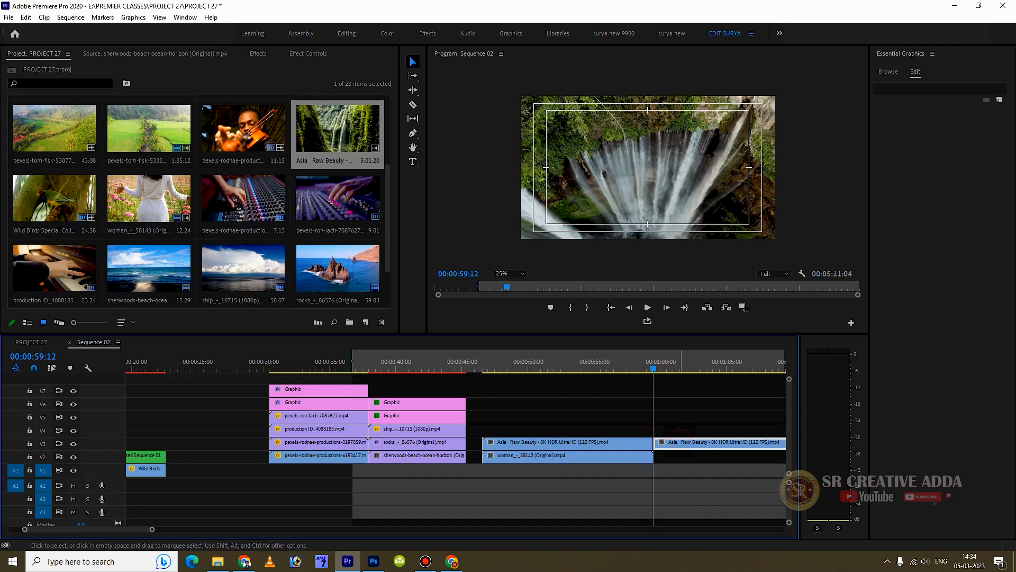
click(695, 393)
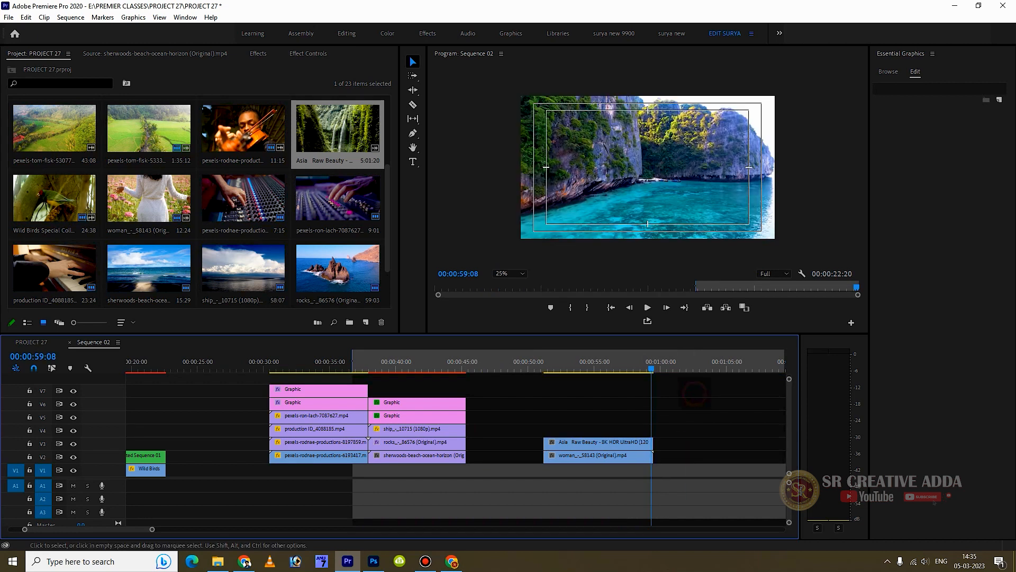
- Draw a four-point opacity mask around the left half of the frame on the waterfall clip
click(572, 364)
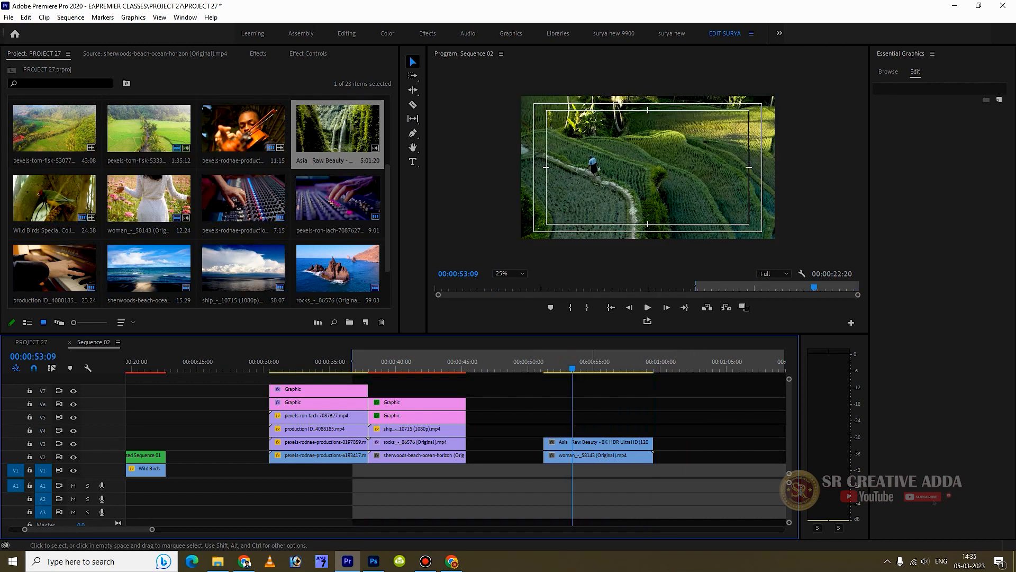
click(598, 442)
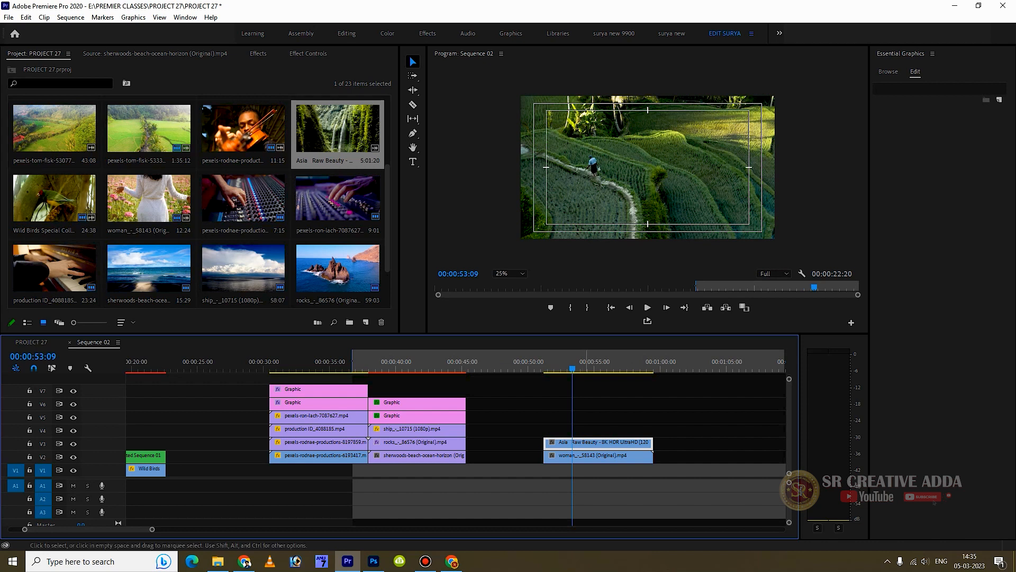
click(258, 54)
click(308, 54)
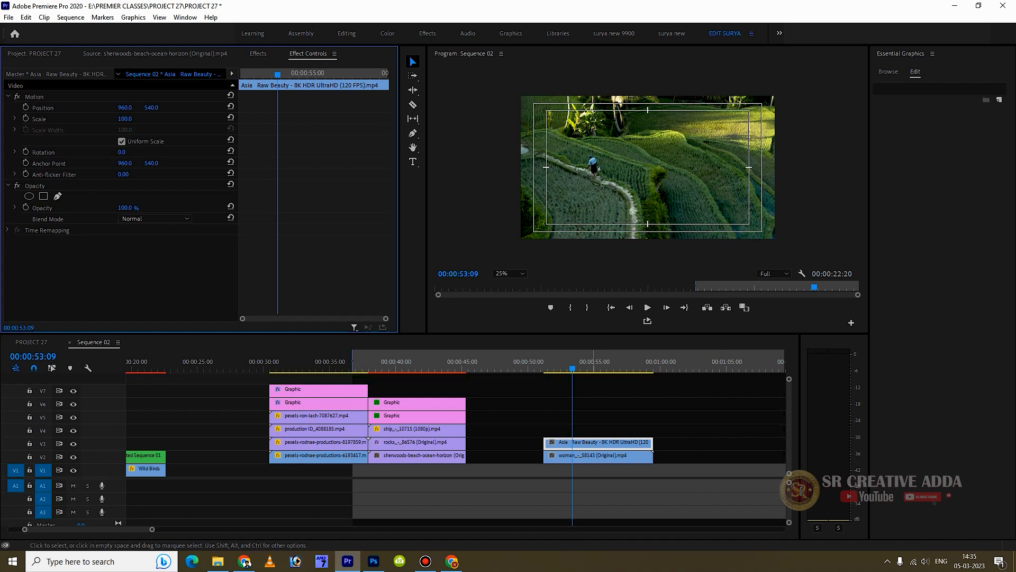
click(57, 196)
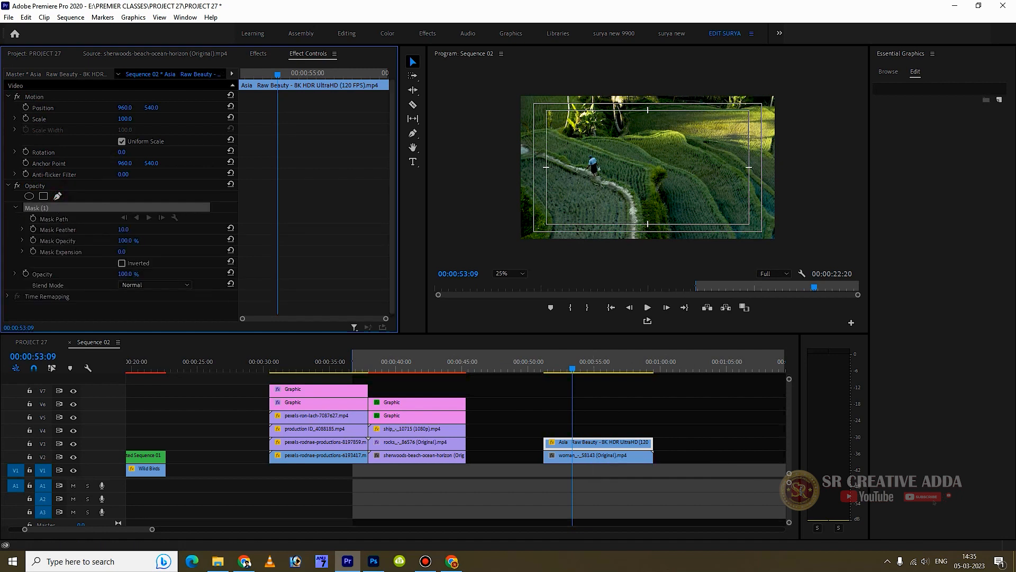
click(648, 239)
click(647, 92)
click(514, 88)
click(513, 247)
click(648, 240)
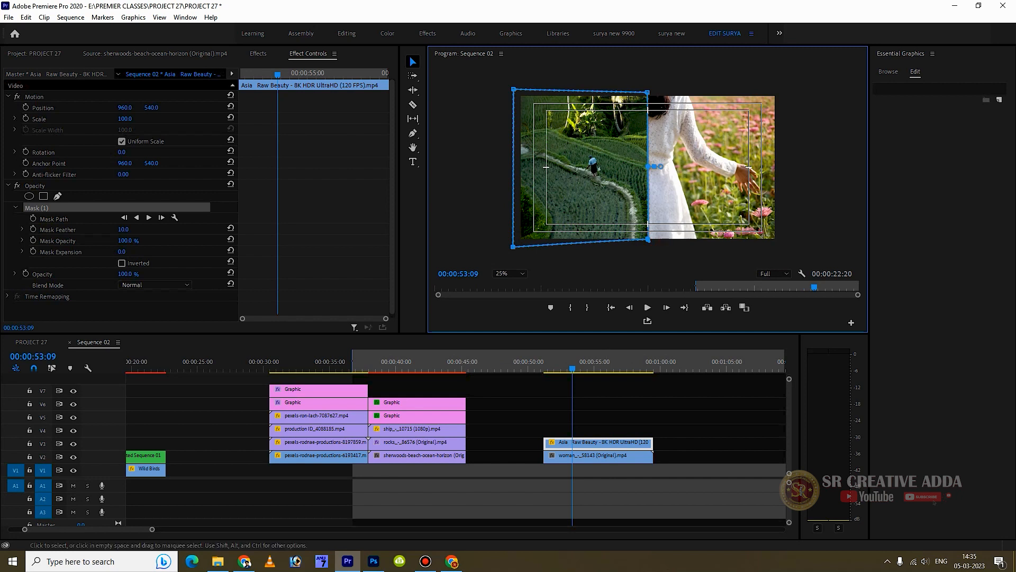
- Draw a four-point opacity mask around the right half of the frame on the woman clip, with mask feather 0
click(602, 457)
click(58, 196)
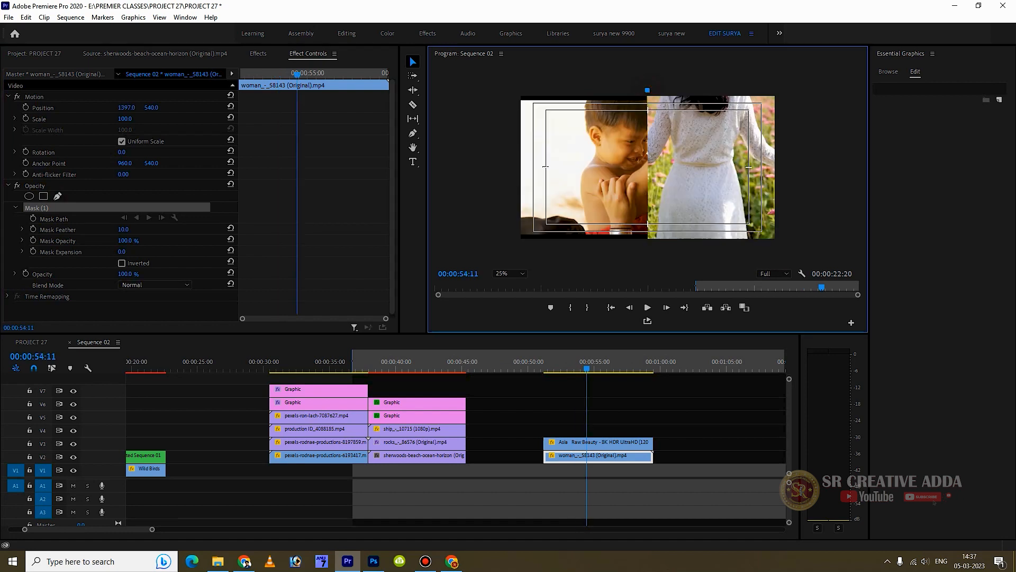
click(647, 246)
click(790, 250)
click(783, 85)
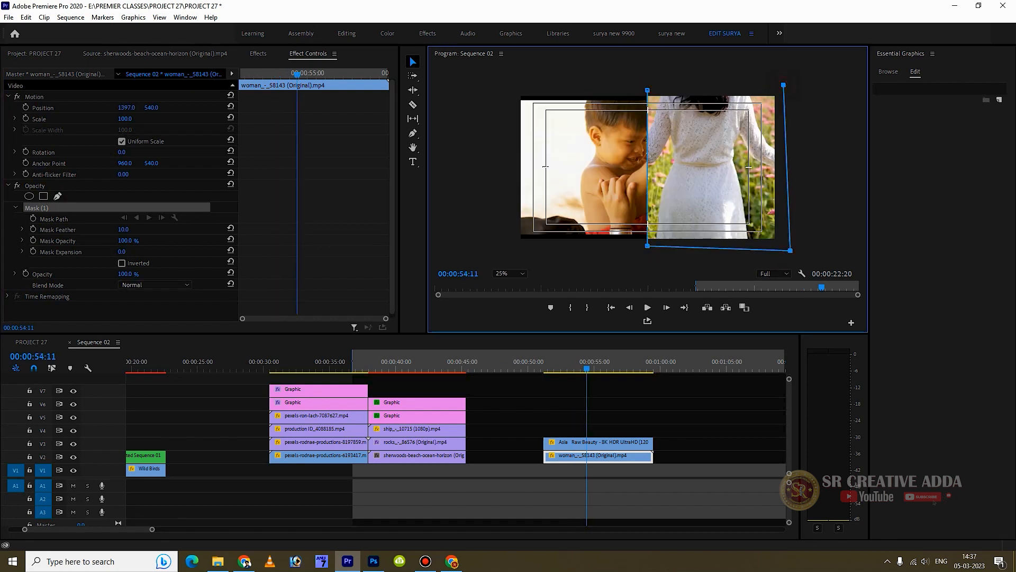
click(648, 90)
click(664, 401)
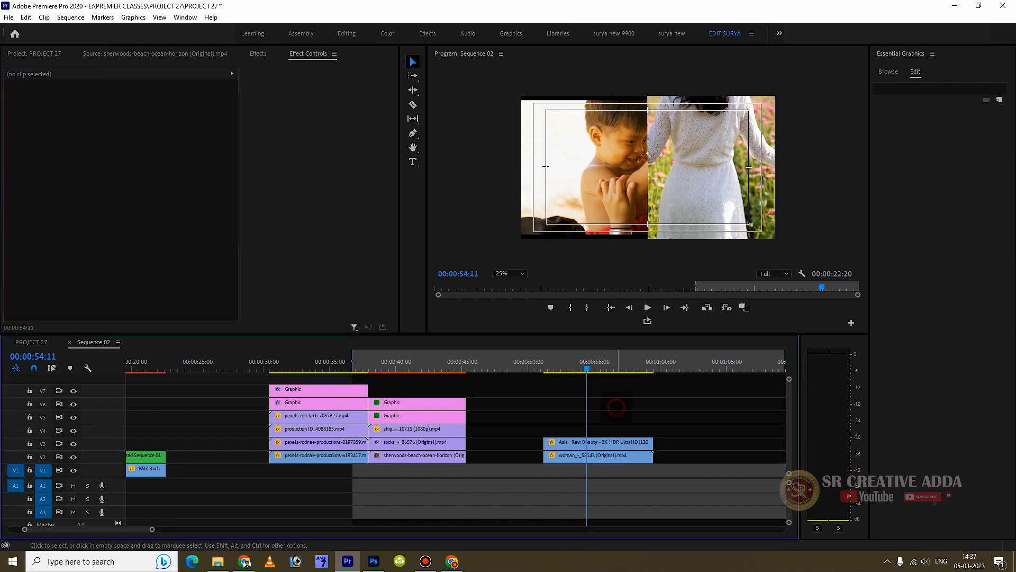
- Play the split screen briefly and shift the woman clip horizontally to X position 1400
key(space)
key(space)
click(585, 455)
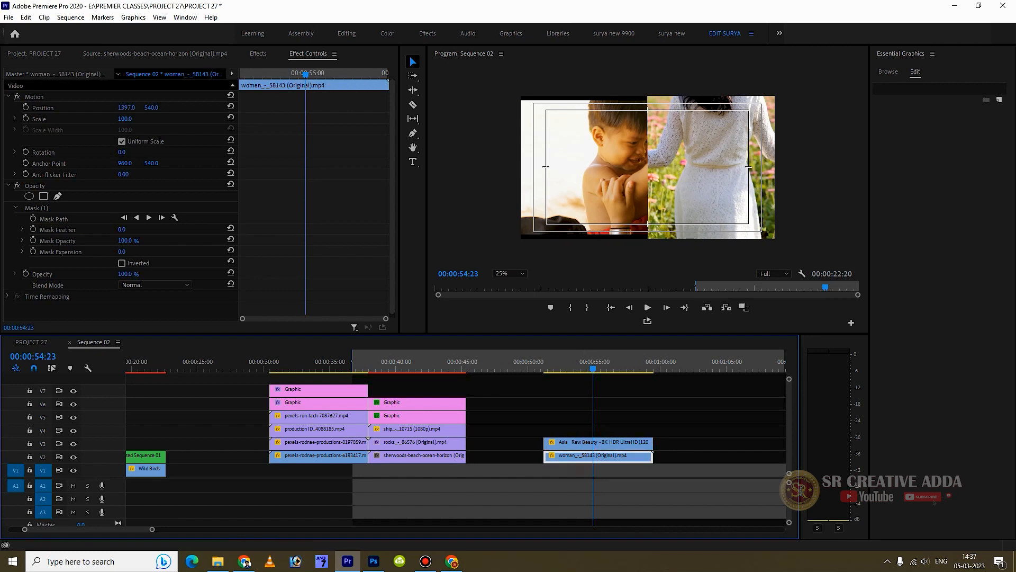
drag(126, 108, 132, 108)
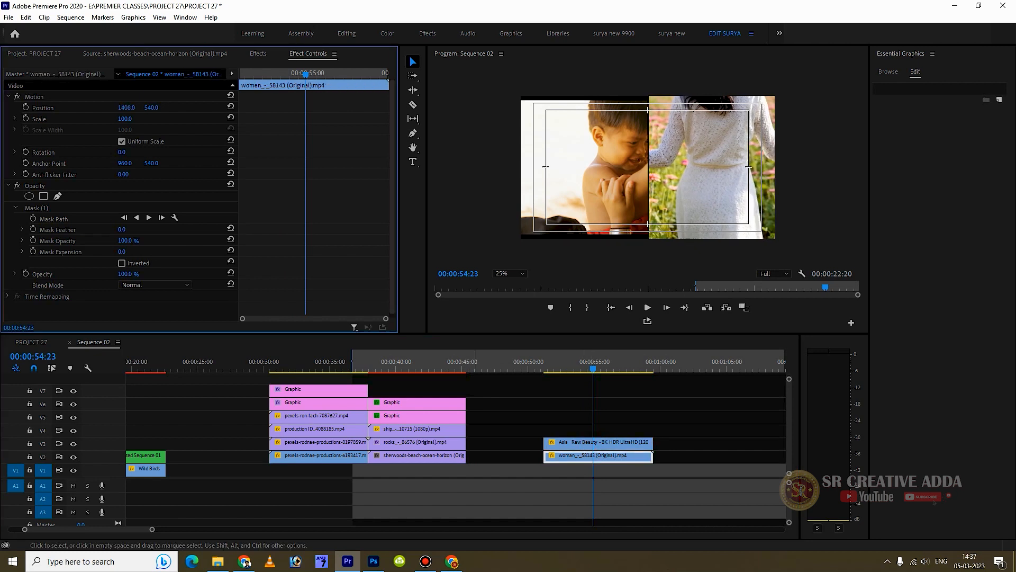
- Set the waterfall clip's position to 959, 540 and its scale to 116, and preview the split screen
click(589, 443)
click(125, 108)
drag(125, 118, 130, 119)
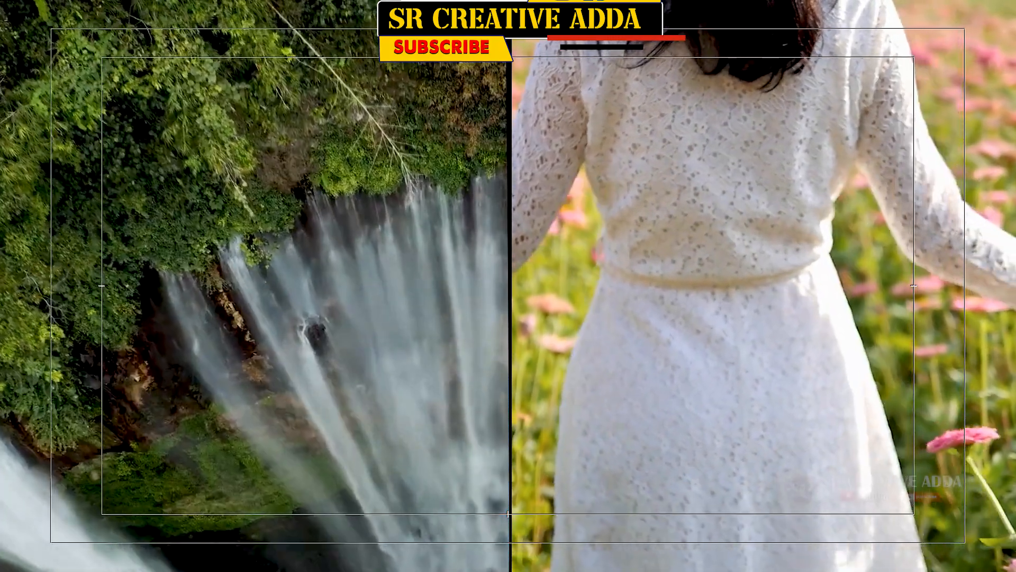
key(Escape)
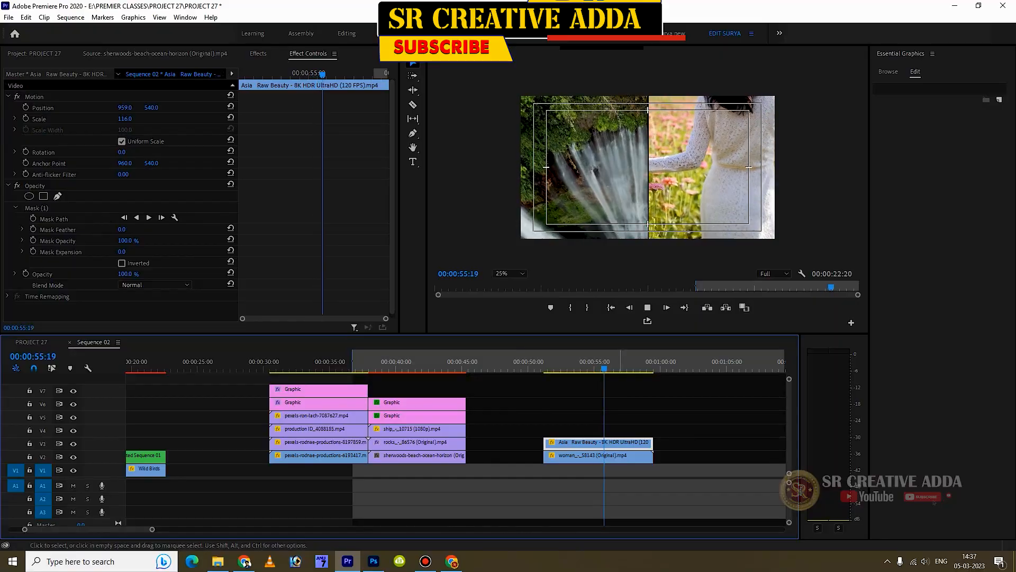
key(space)
- Move the waterfall and woman clips up one track and place the white color matte beneath them on V2, extended to their full length
drag(627, 415, 589, 443)
click(589, 408)
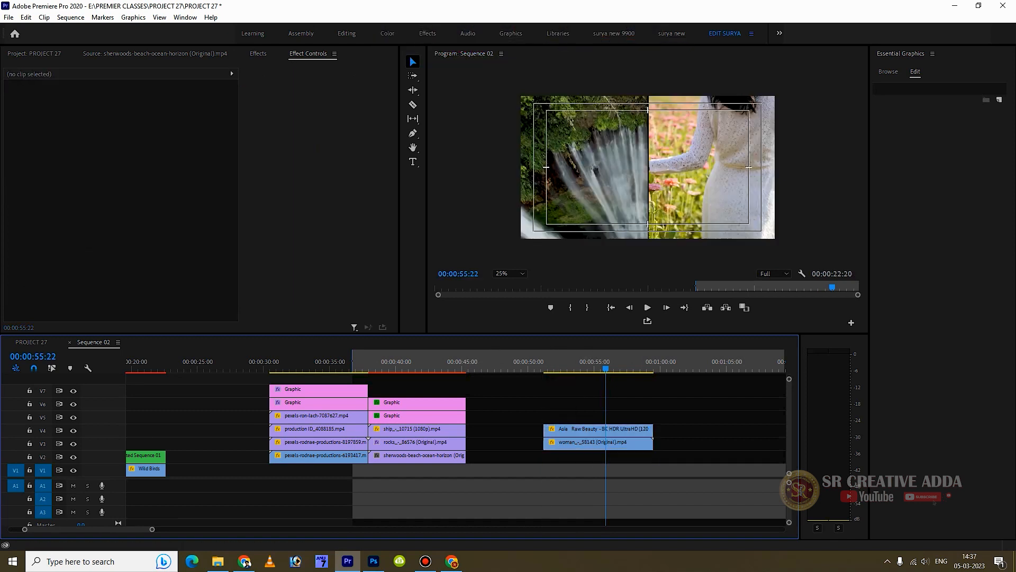
click(29, 54)
scroll(170, 295, down, 3)
drag(231, 272, 545, 456)
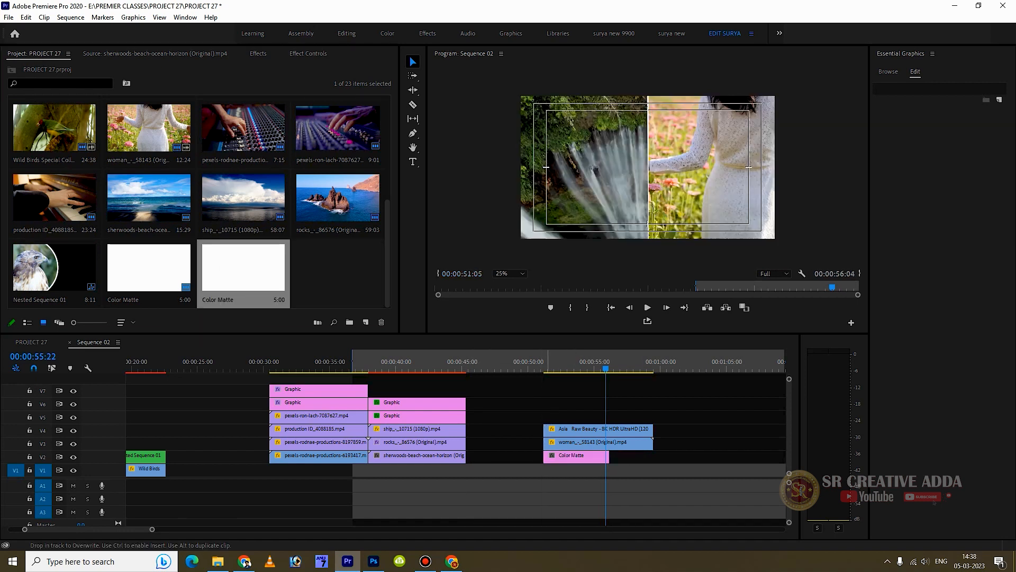
drag(608, 456, 652, 456)
key(Up)
key(space)
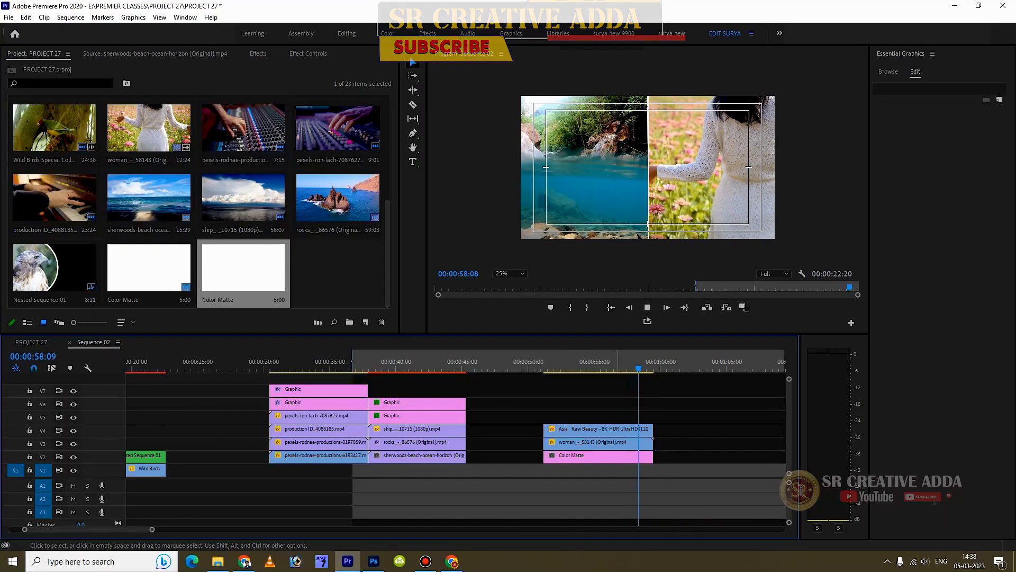
key(space)
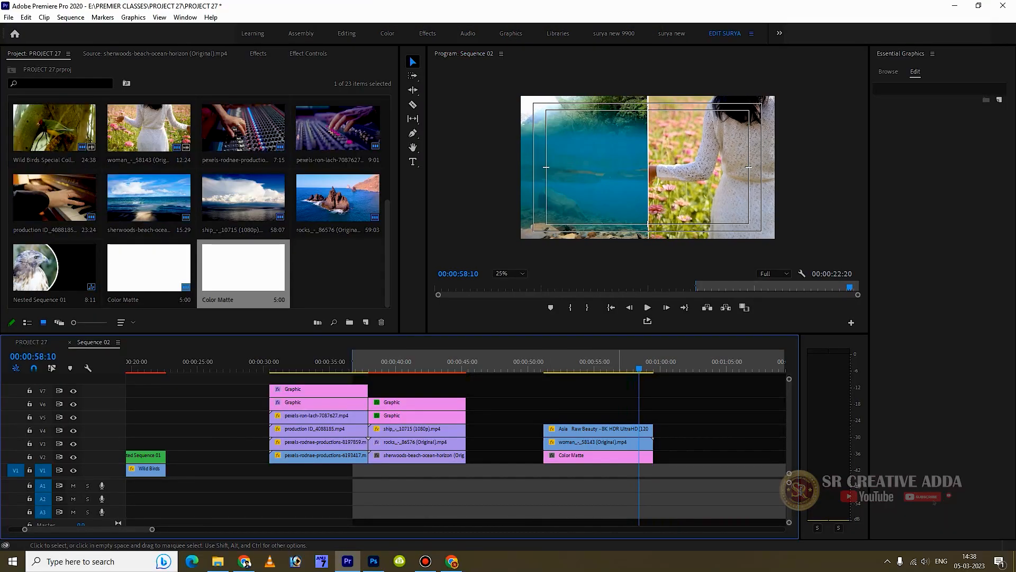
- Place only the video of another Asia Raw Beauty section on V2, a little after the woman and waterfall layout
key(minus)
key(minus)
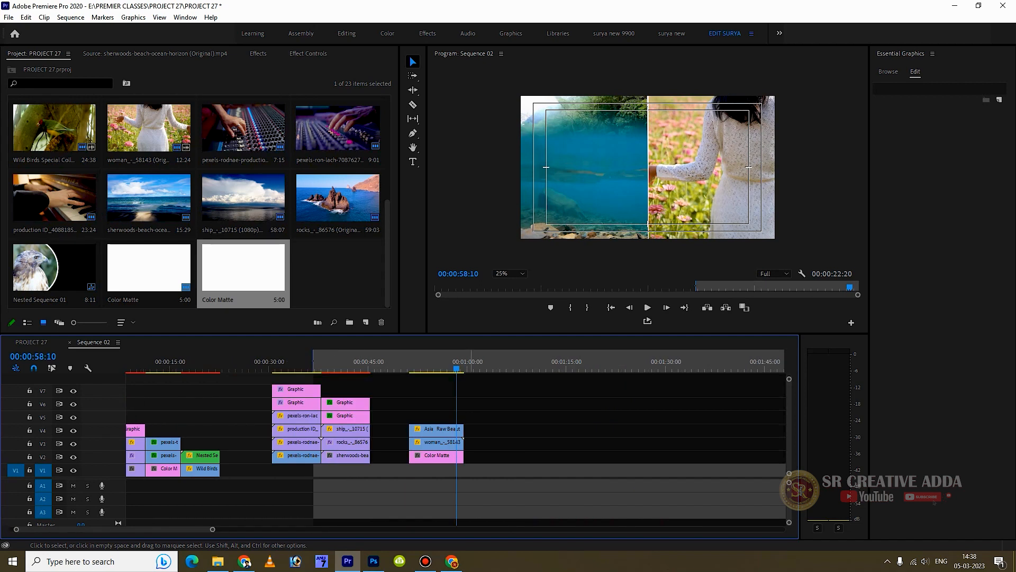
key(equal)
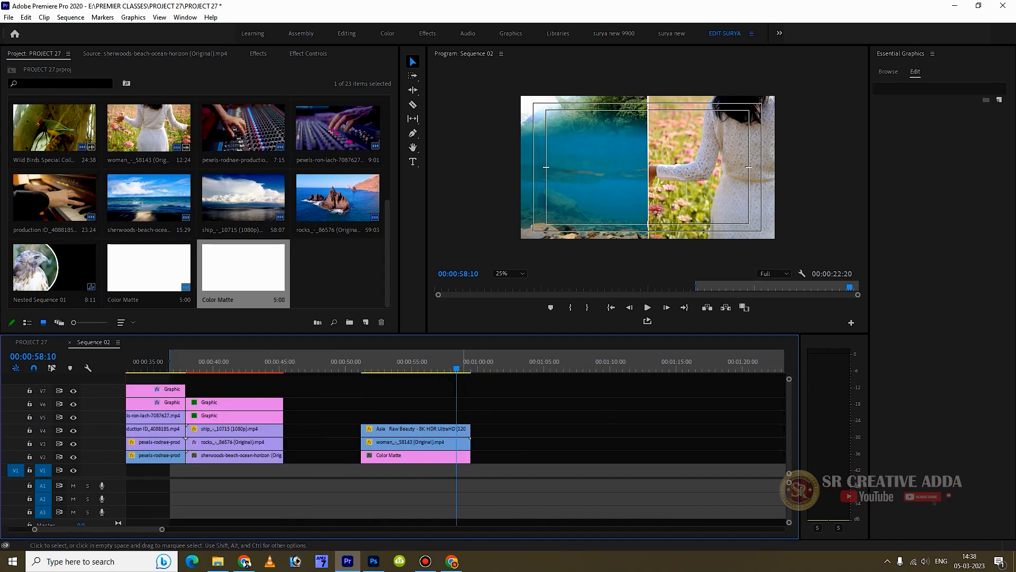
mouse_move(479, 364)
mouse_down()
mouse_move(489, 364)
mouse_move(462, 364)
mouse_up()
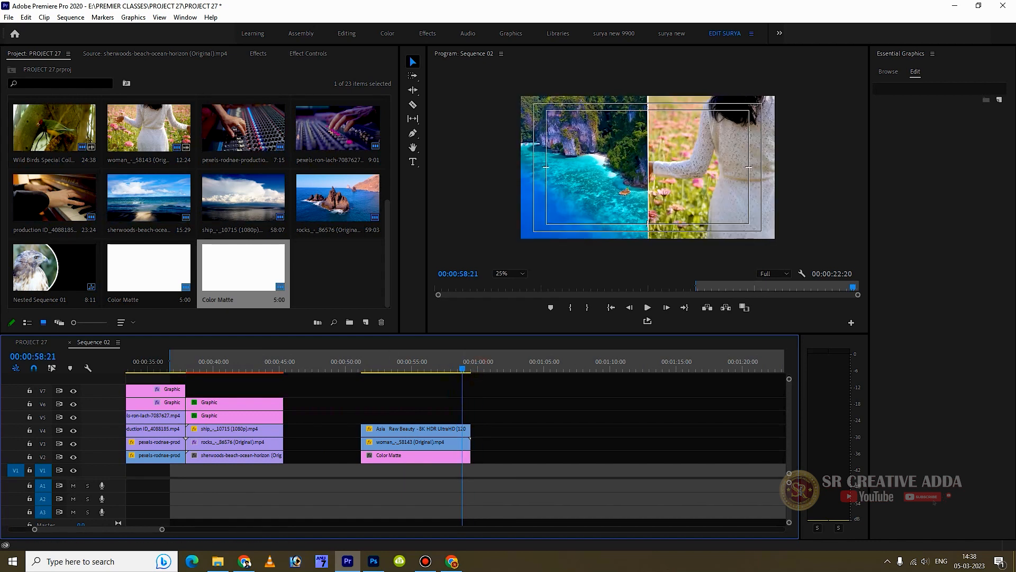
click(155, 54)
key(space)
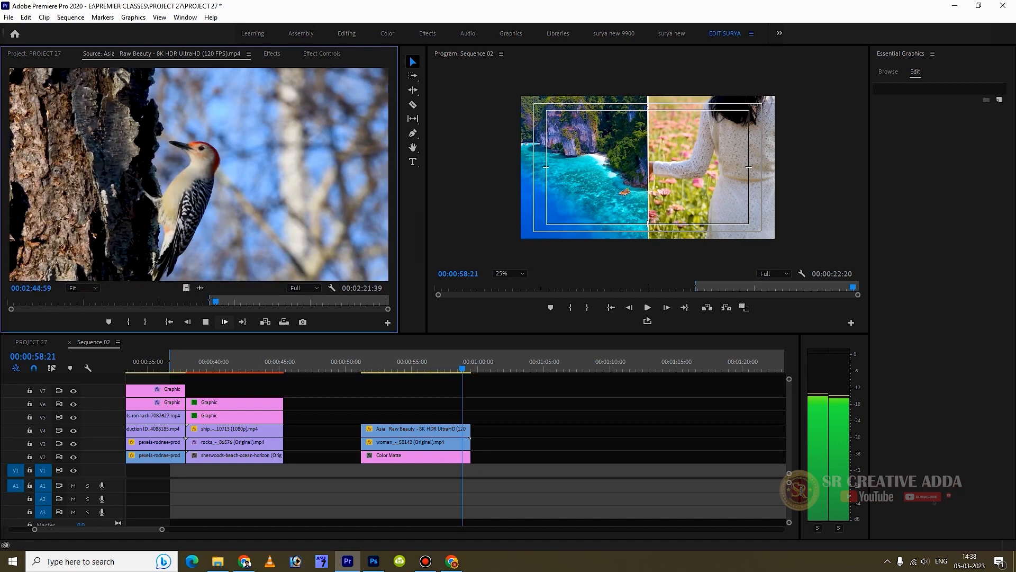
key(space)
drag(187, 287, 490, 457)
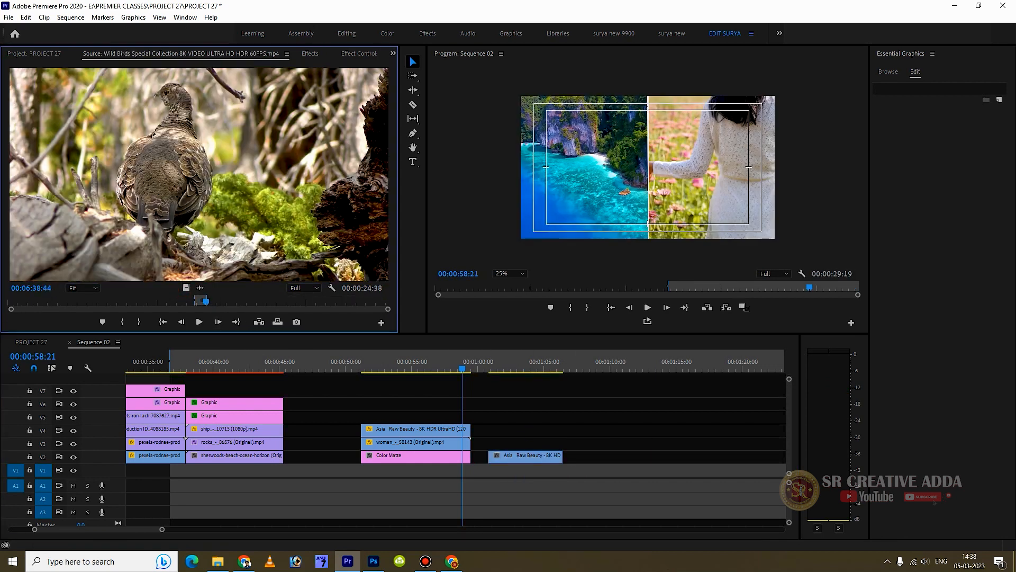
- Place only the Wild Birds video on V3 above the new Asia Raw Beauty clip and cut off its excess at 00:01:06:11
key(space)
key(space)
drag(186, 288, 489, 443)
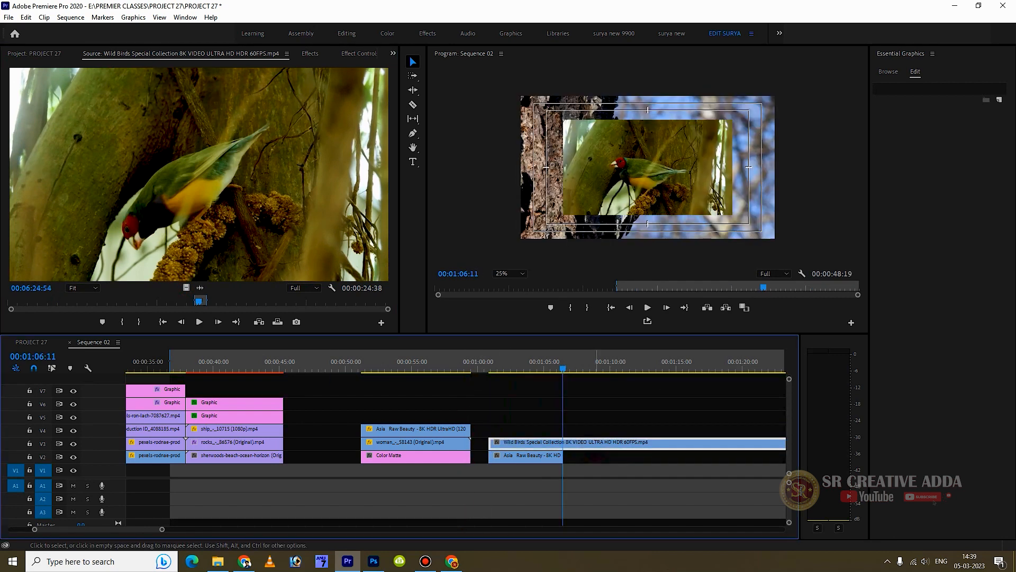
key(ctrl+k)
click(601, 443)
key(Delete)
- Fit the Wild Birds clip on V3 to the sequence frame size
drag(513, 365, 518, 365)
right_click(519, 443)
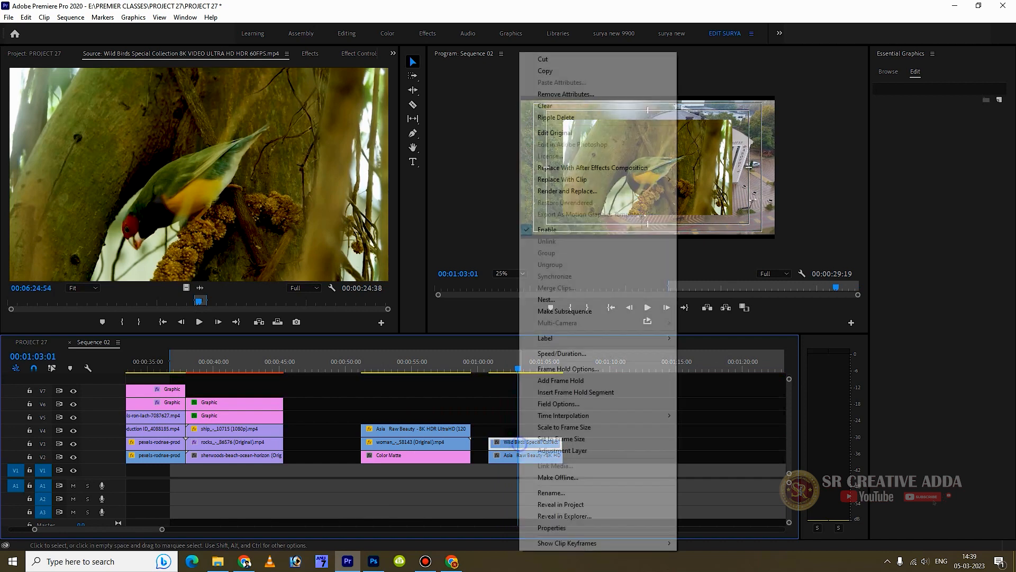
click(561, 439)
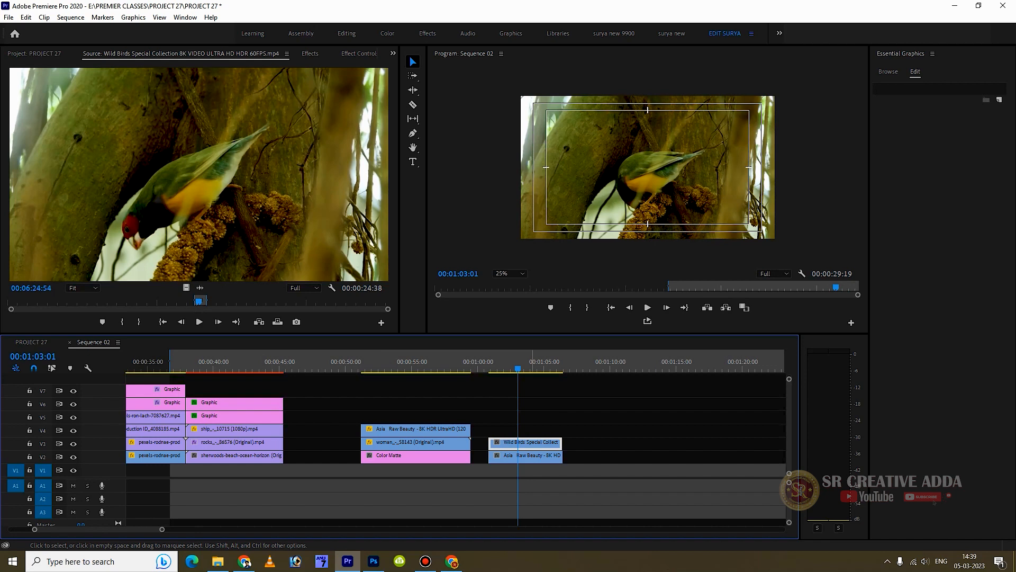
- Disable the Wild Birds clip and enlarge the Asia Raw Beauty clip beneath it until it fills the frame without black bars
click(532, 459)
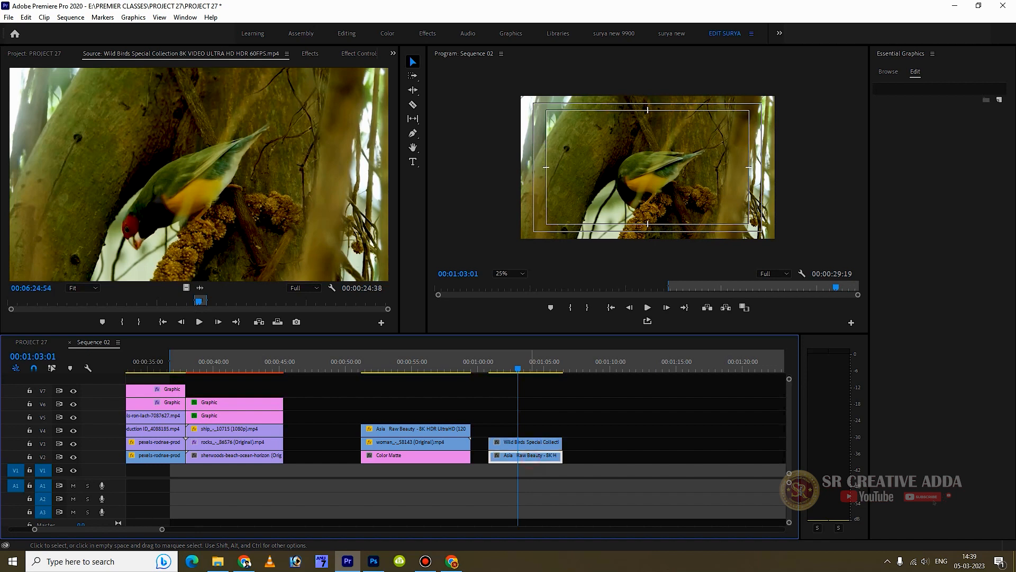
click(528, 442)
key(shift+e)
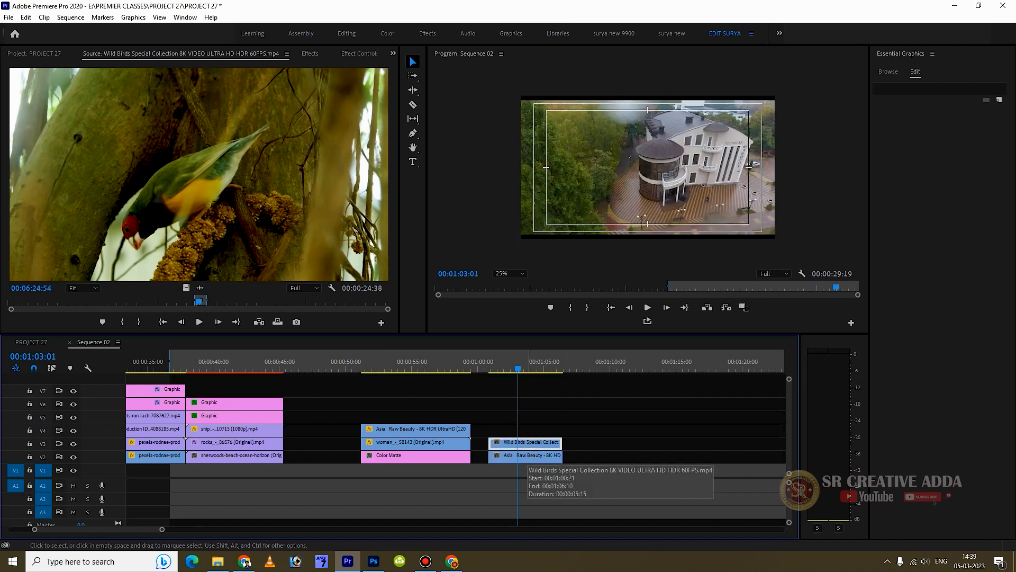
click(534, 456)
click(359, 53)
drag(125, 119, 129, 119)
click(543, 385)
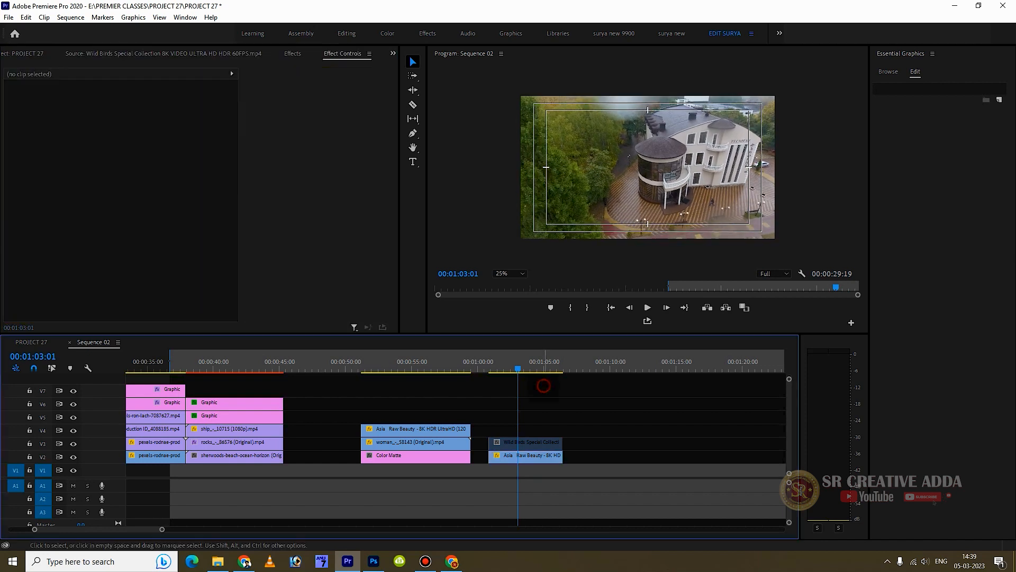
- Re-enable the Wild Birds clip and extend its end to match the Asia Raw Beauty clip below
key(equal)
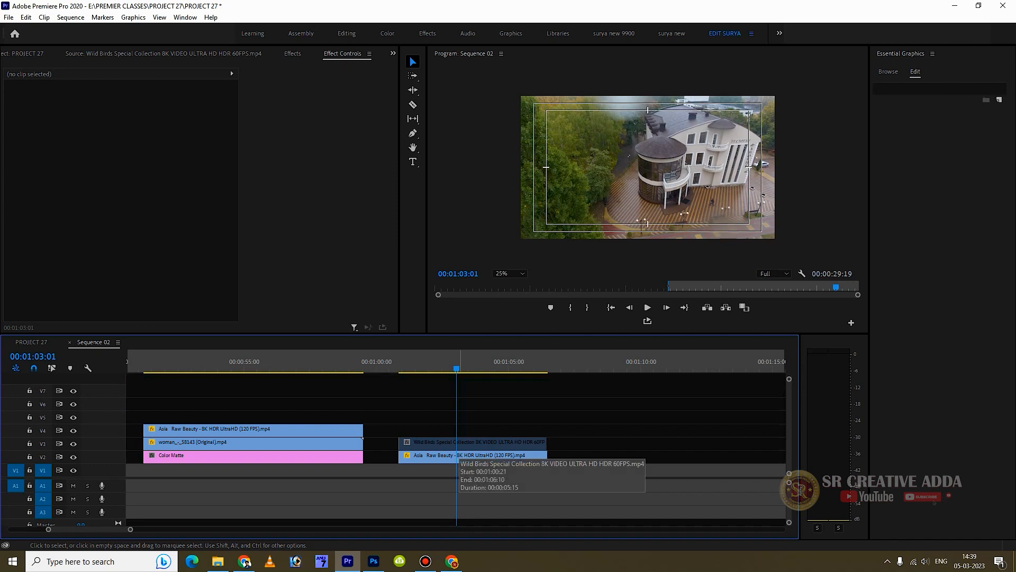
click(458, 444)
key(shift+e)
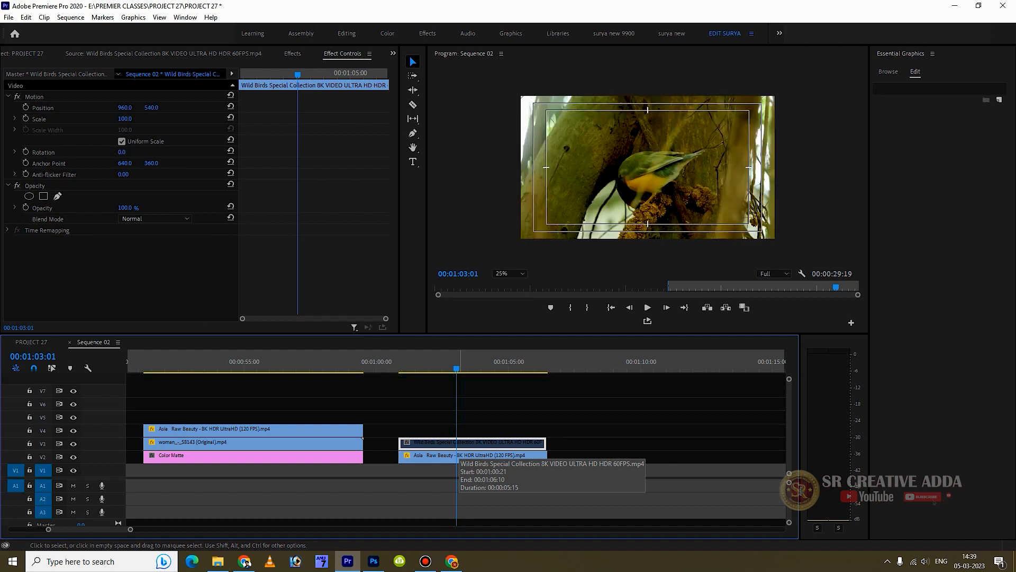
click(488, 396)
drag(545, 444, 548, 444)
- Add an elliptical opacity mask to the Wild Birds clip with expansion 440, clip position 316, 540, and the mask moved over the bird
click(478, 443)
click(29, 195)
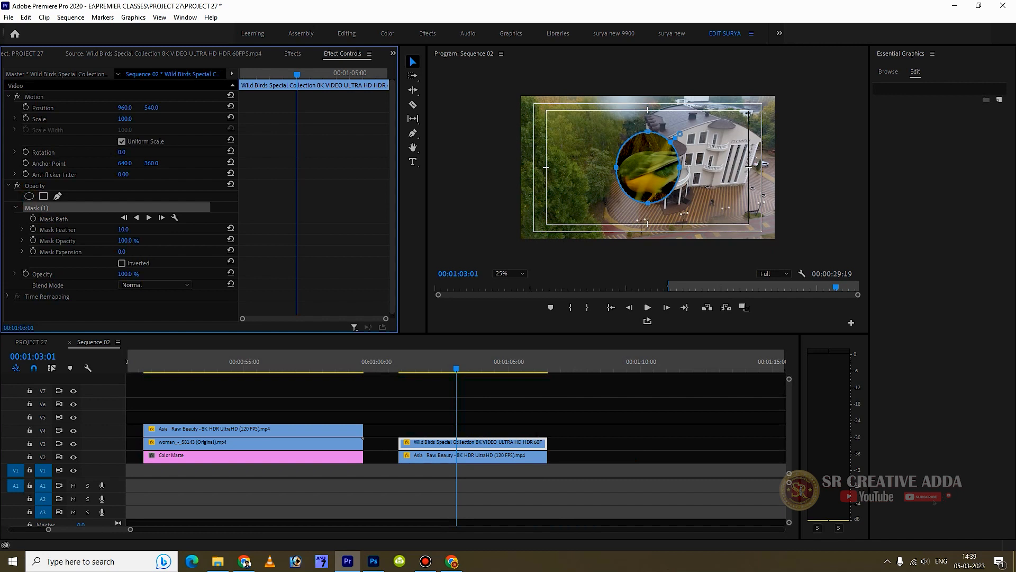
drag(679, 134, 710, 107)
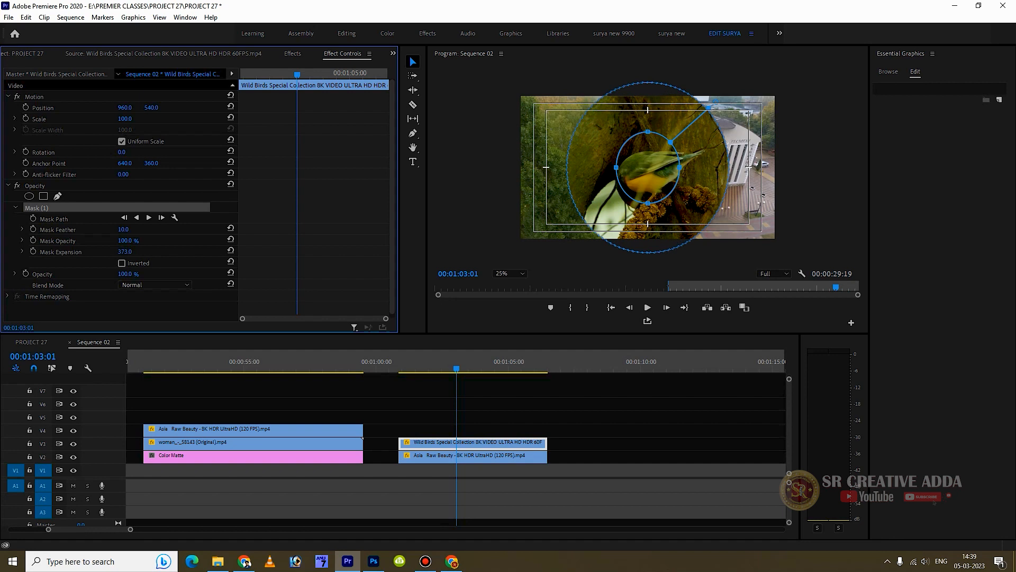
drag(125, 107, 1, 107)
drag(563, 169, 735, 171)
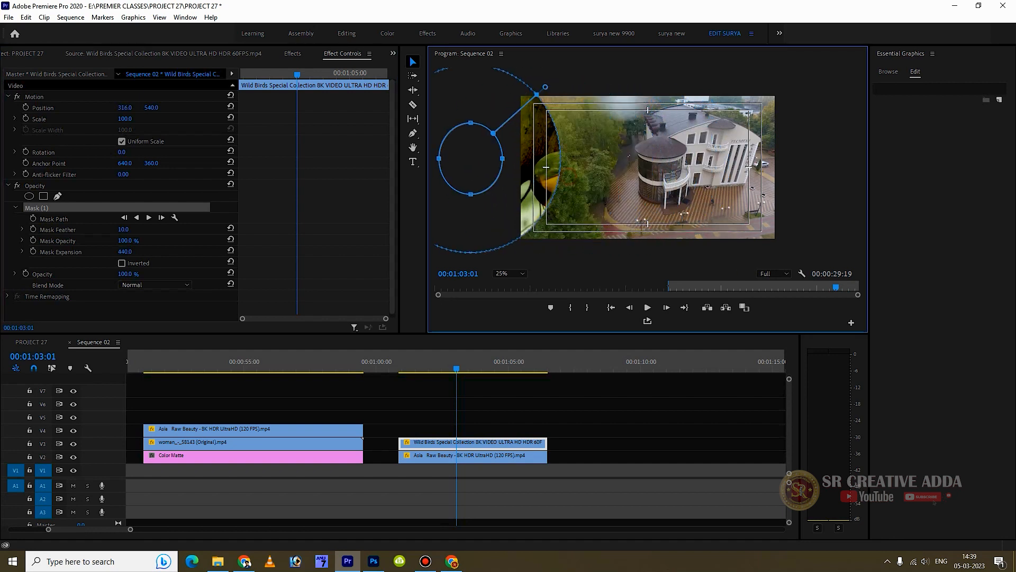
drag(541, 169, 566, 171)
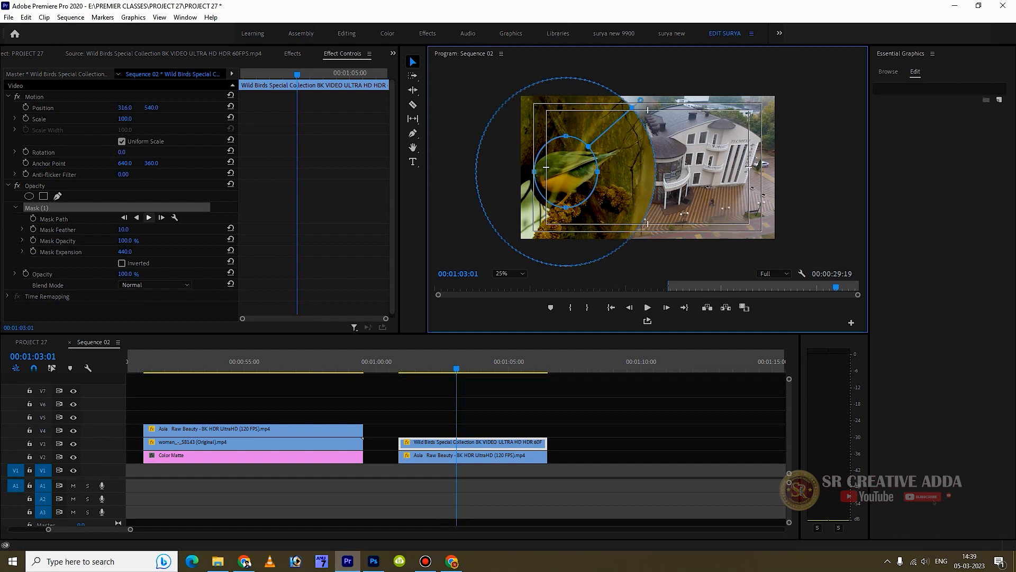
- Set the bird mask's feather to 0 and scale the Asia Raw Beauty clip on V2 to 108
drag(123, 230, 109, 230)
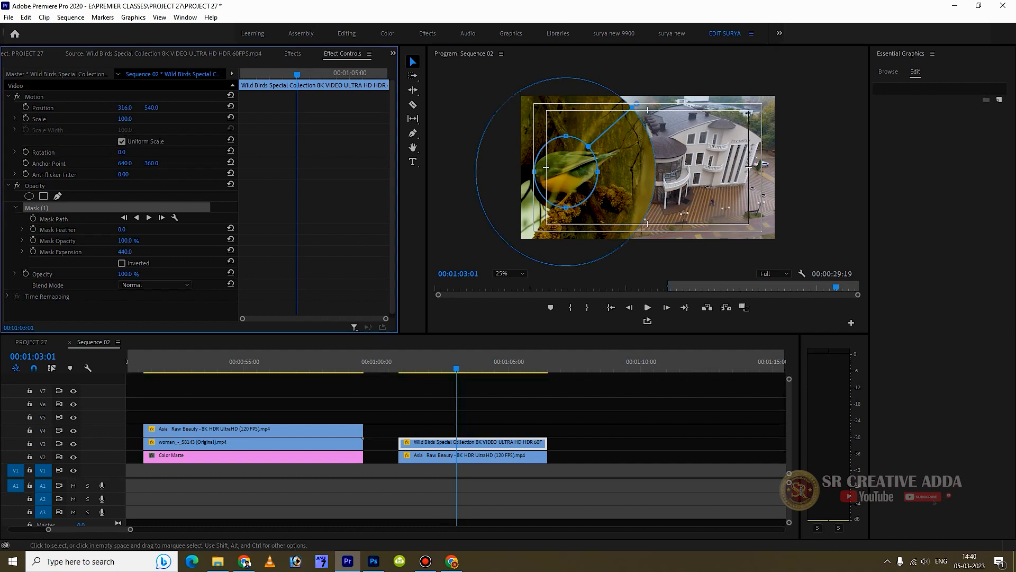
click(116, 519)
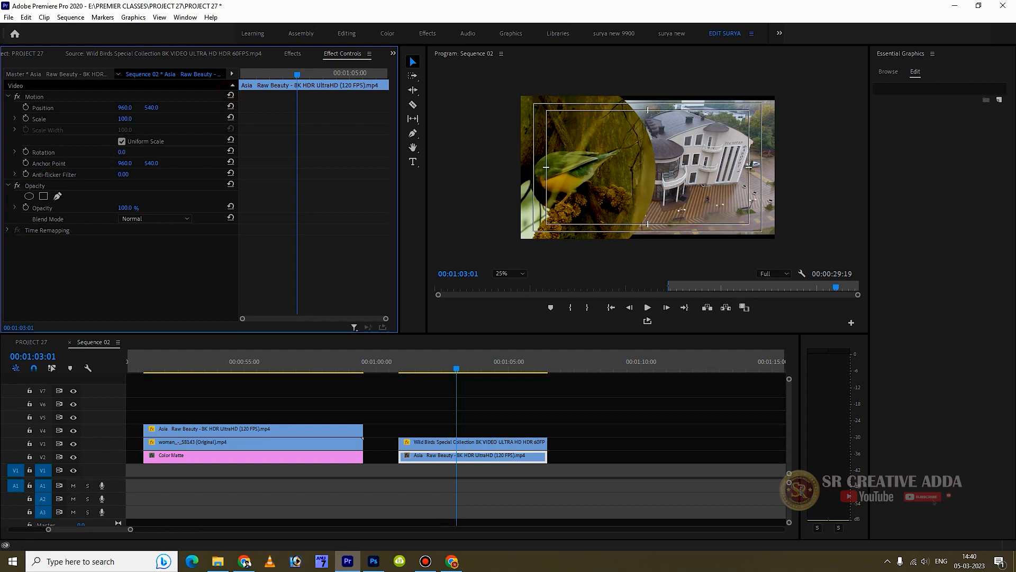
drag(125, 119, 129, 119)
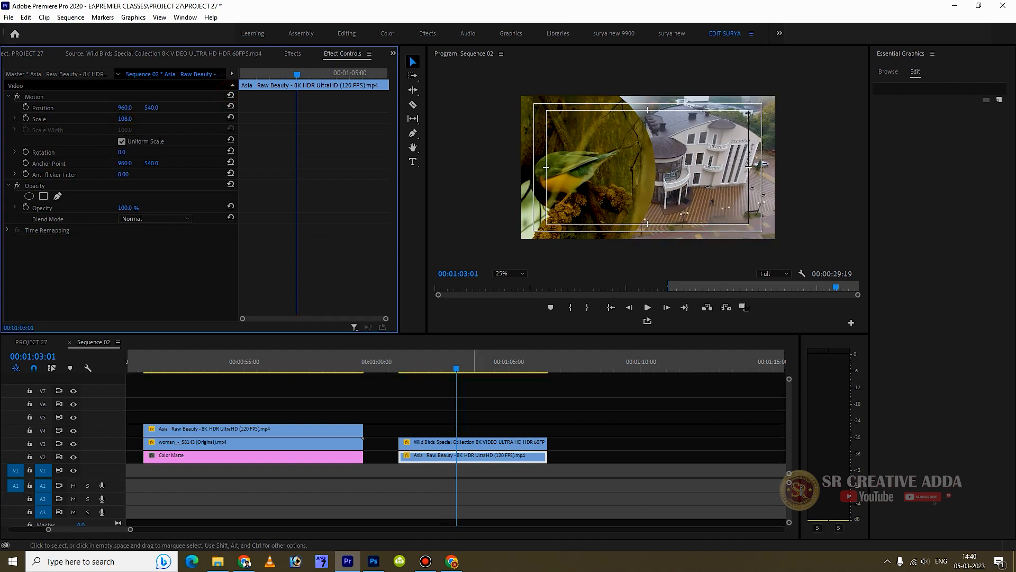
- Draw a closed, white-stroked Pen shape that follows the bird mask's circular edge and continues around outside the frame
click(471, 442)
click(292, 54)
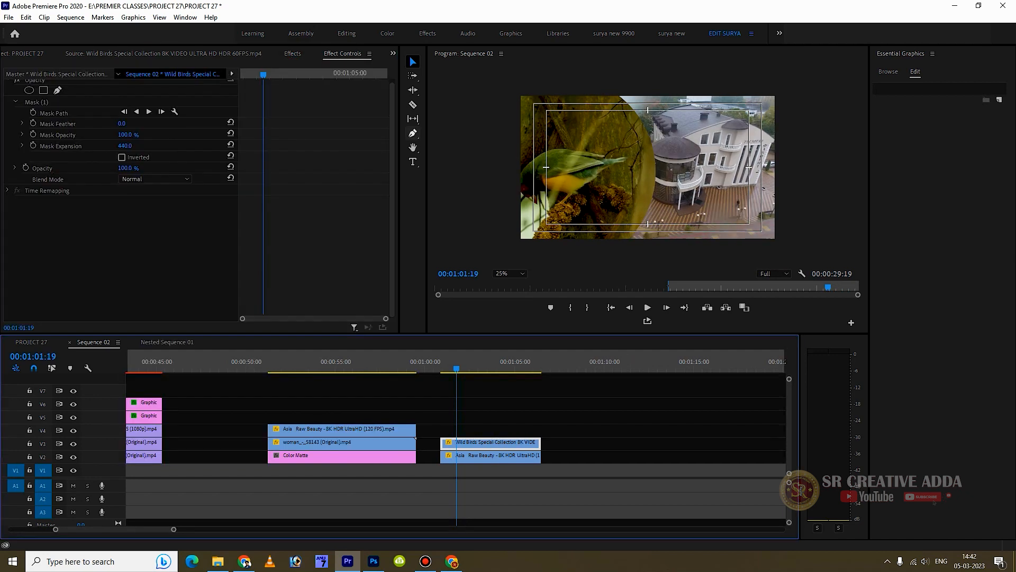
key(p)
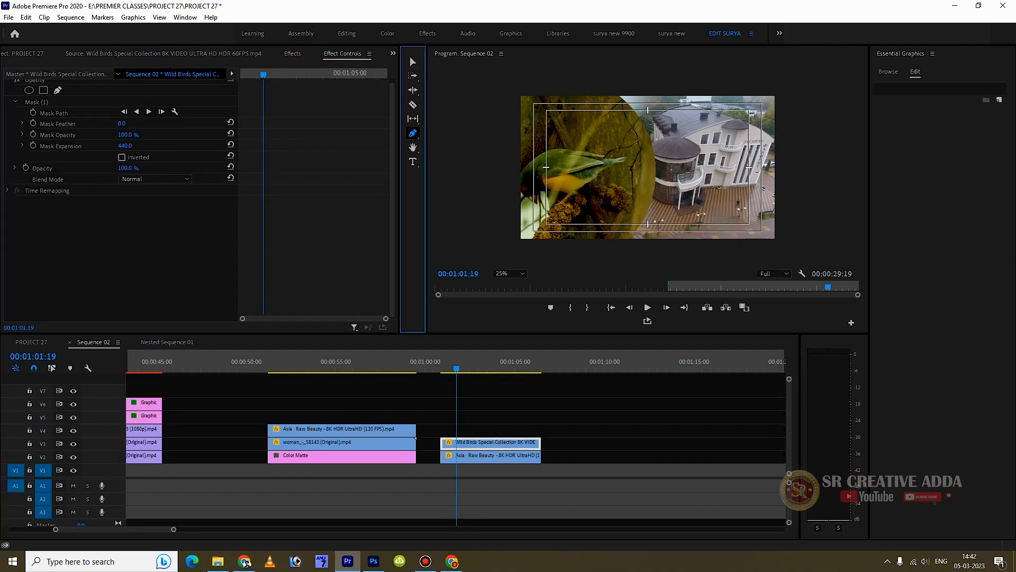
click(630, 237)
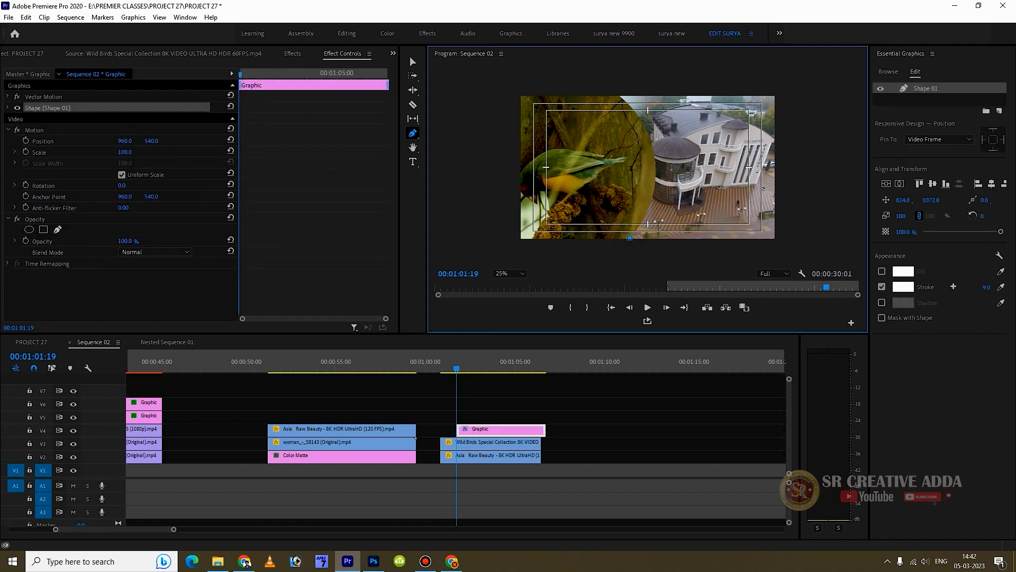
drag(643, 125, 678, 178)
drag(586, 82, 581, 78)
click(507, 79)
click(471, 179)
click(498, 246)
click(548, 257)
click(581, 257)
click(630, 238)
key(v)
- Align the outline graphic on V4 with the start and end of the Wild Birds clip and preview it full-screen
drag(489, 431, 474, 431)
key(ctrl+grave)
key(space)
key(Escape)
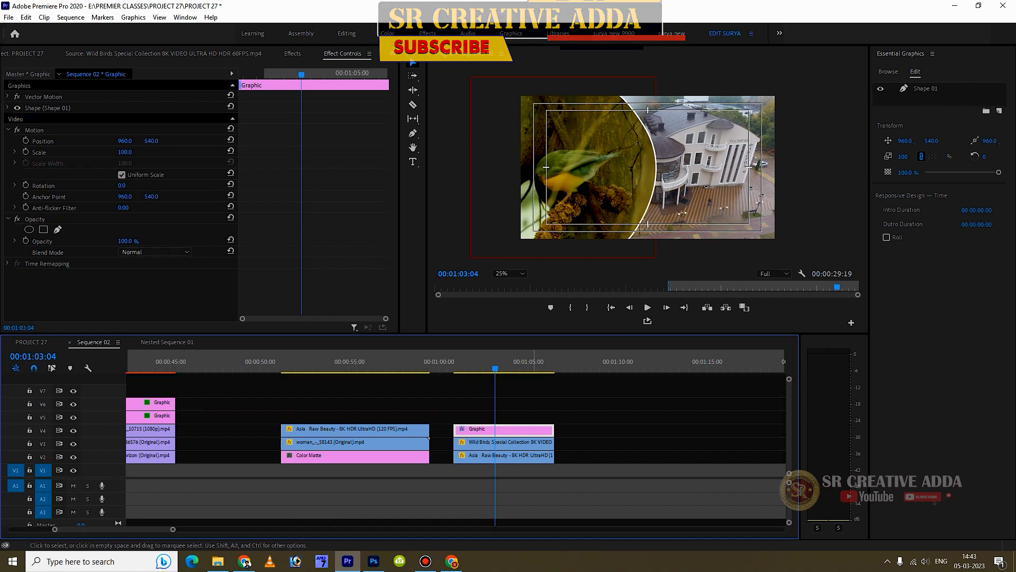
- Temporarily disable the Wild Birds clip to check the curved outline by itself, and re-enable the clip
click(505, 445)
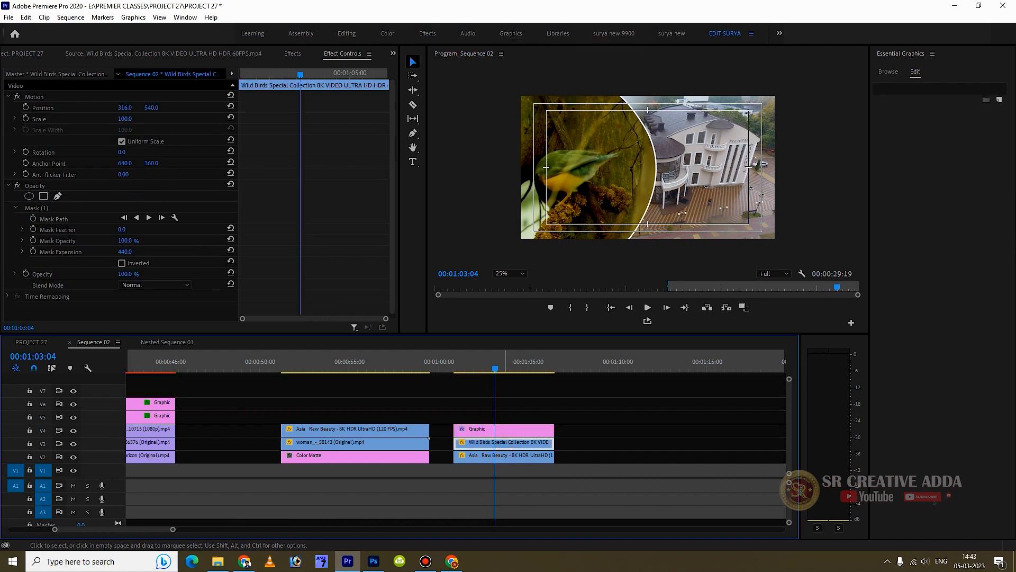
key(shift+e)
click(504, 431)
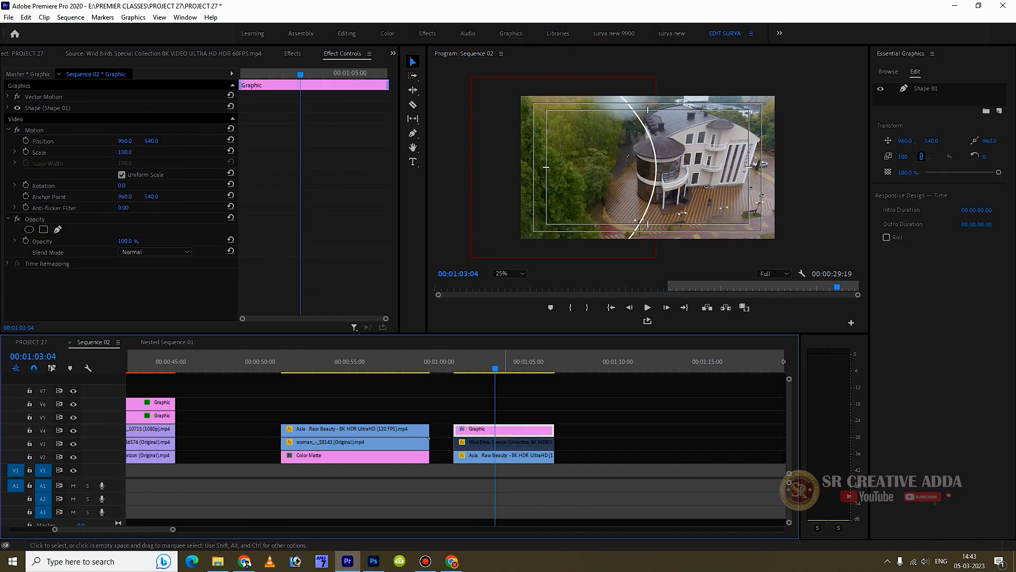
click(504, 443)
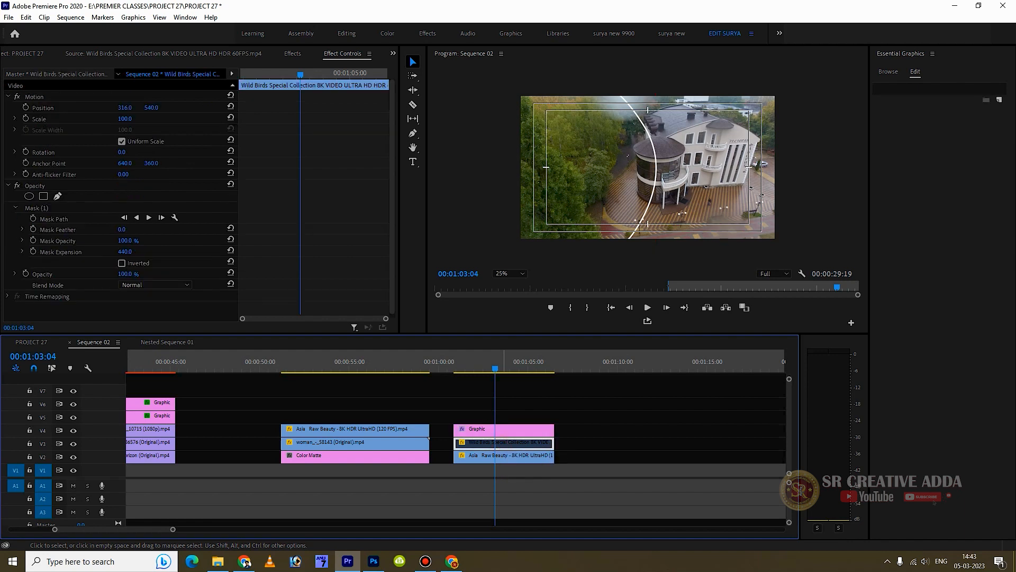
key(shift+e)
- Nest the outline graphic and the Wild Birds clip together as a sequence named wild
drag(566, 410, 522, 450)
right_click(507, 450)
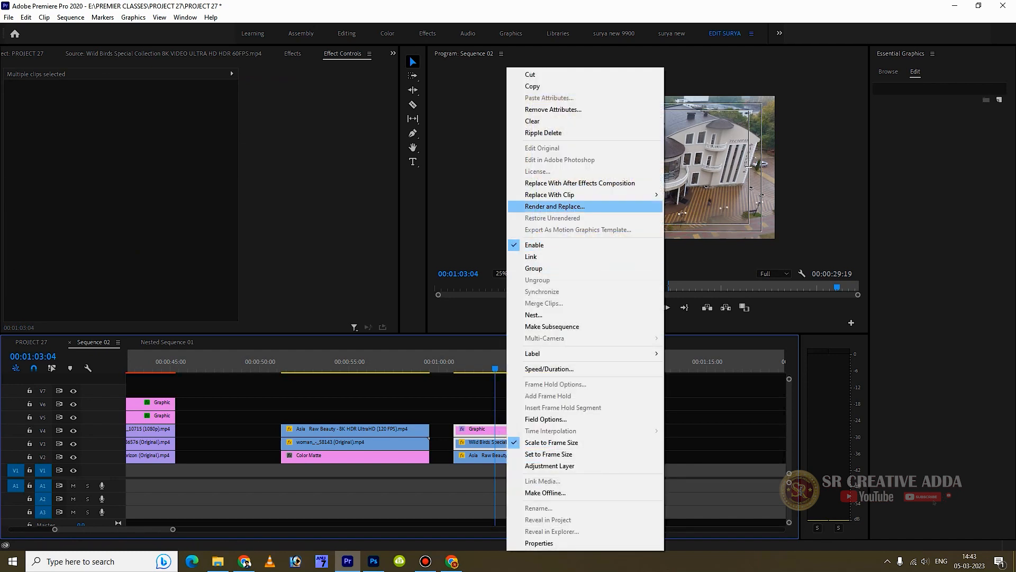
click(535, 314)
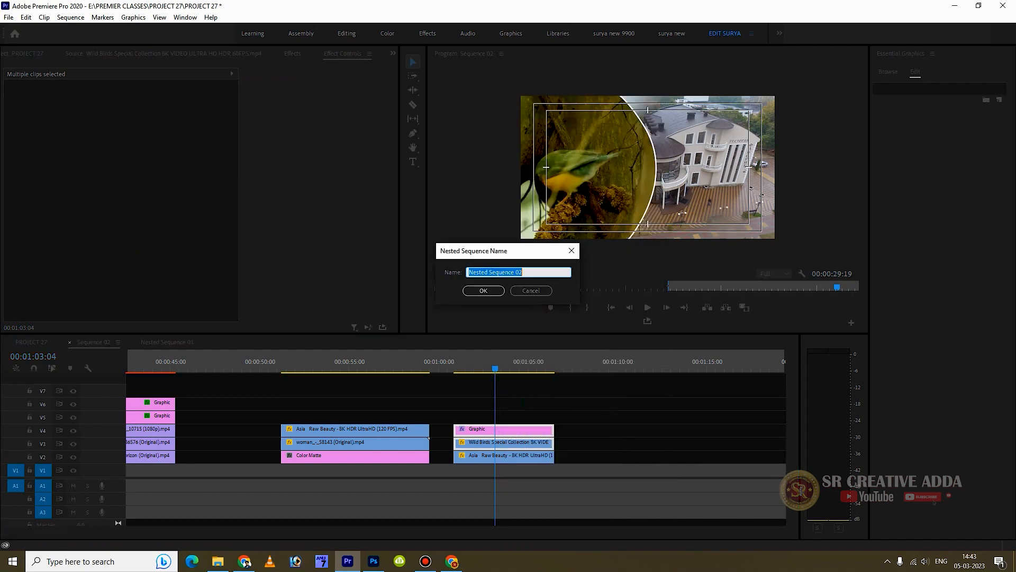
text(wild)
key(Return)
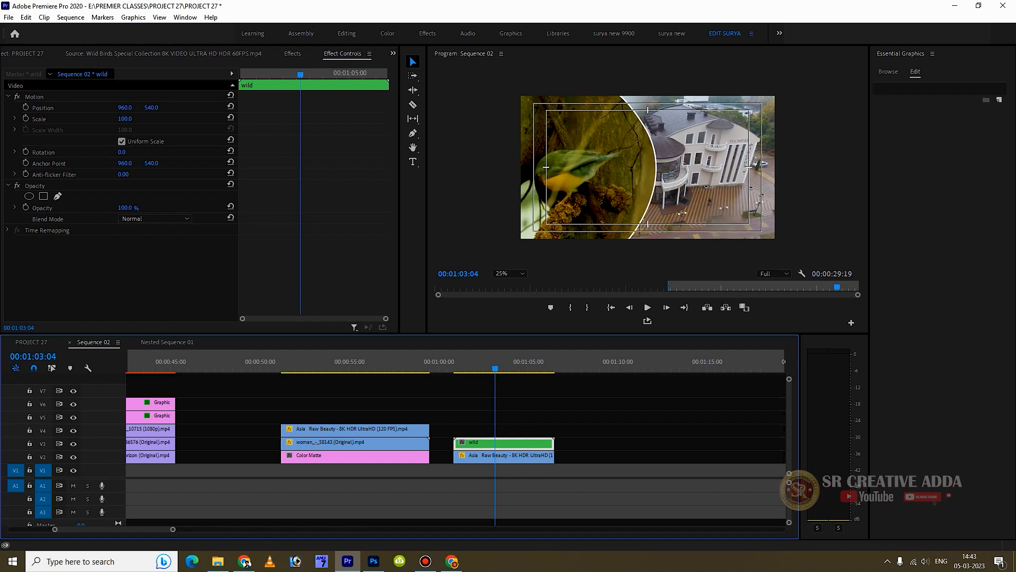
- Add position (960, 540) and scale (100) keyframes to the wild nest at 00:01:02:06
mouse_move(125, 108)
mouse_down()
mouse_move(175, 108)
mouse_move(47, 108)
mouse_move(390, 108)
mouse_move(138, 108)
mouse_up()
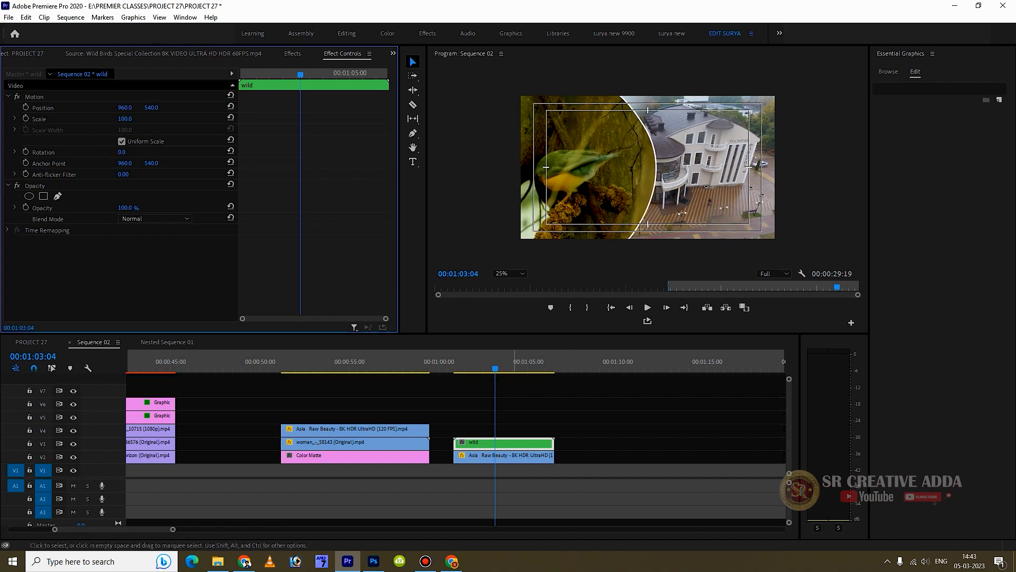
click(513, 387)
click(479, 366)
click(498, 443)
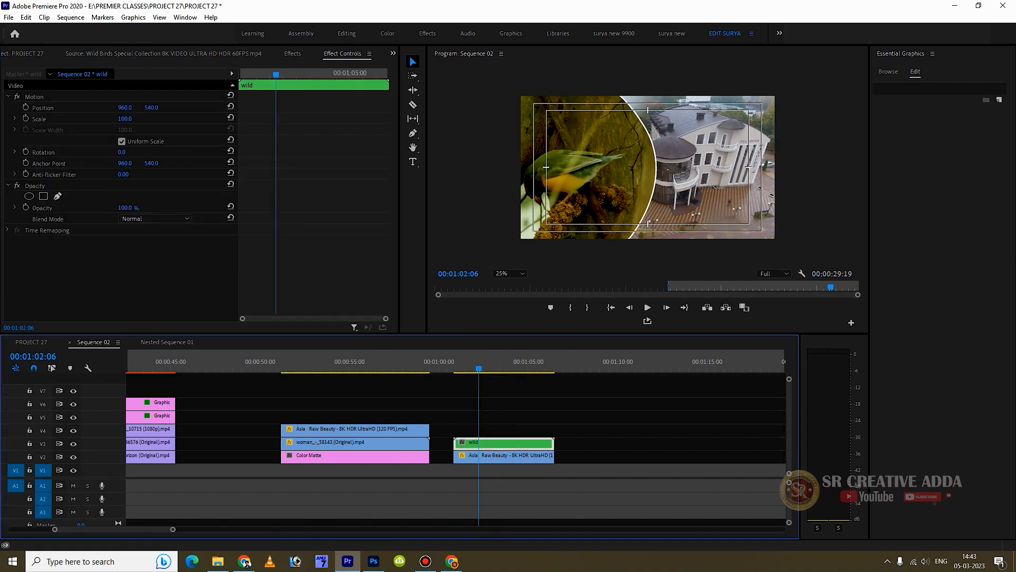
click(26, 118)
click(25, 107)
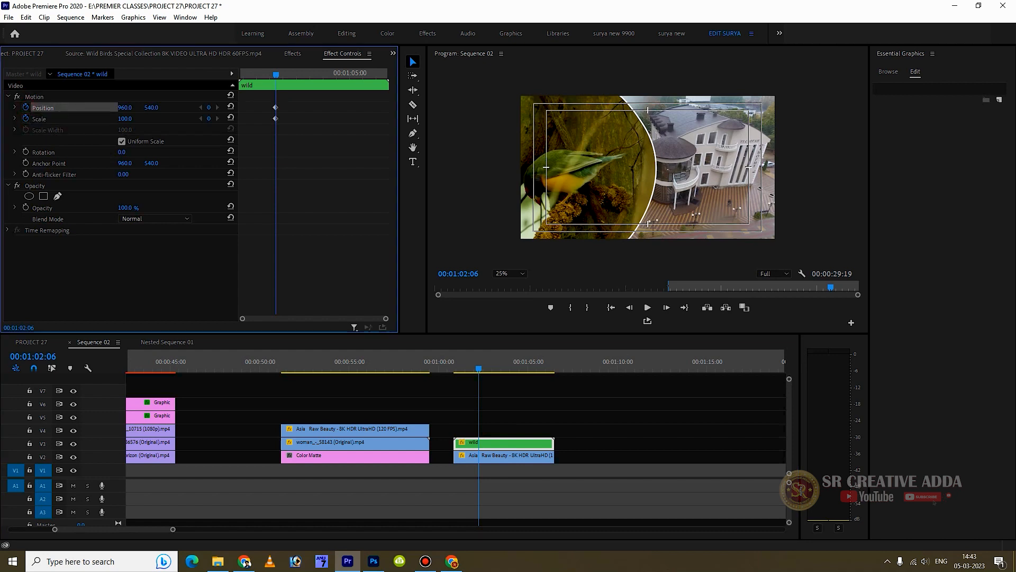
- At the clip start, 00:01:00:21, keyframe the wild nest's position beyond the frame's left edge and play back the slide-in
drag(260, 74, 240, 74)
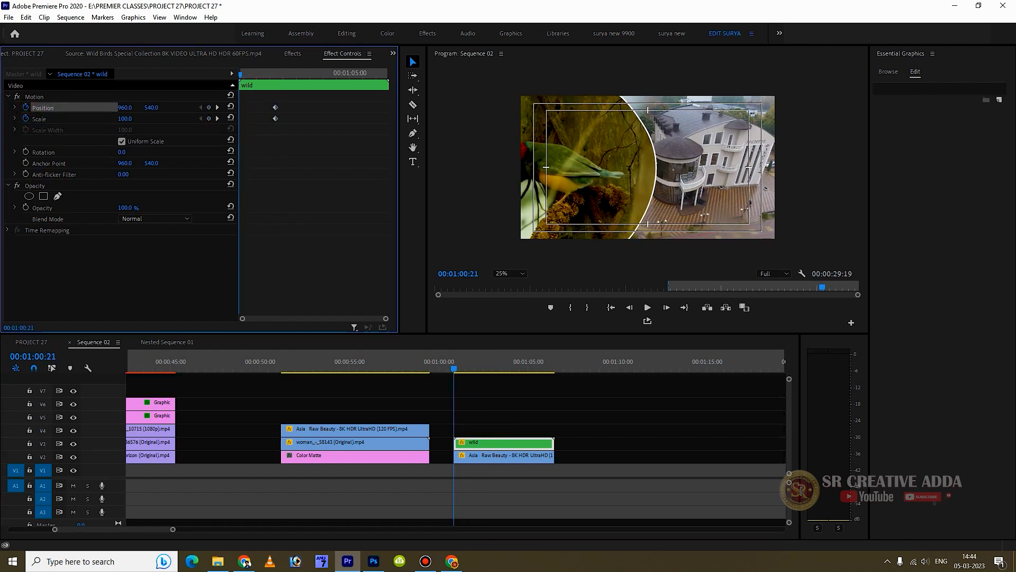
drag(124, 107, 63, 108)
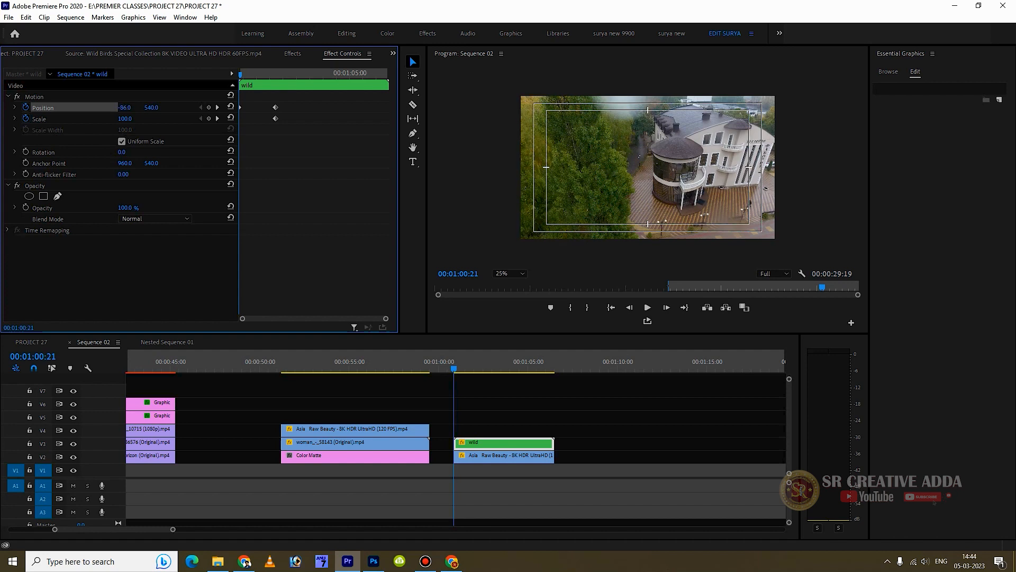
key(space)
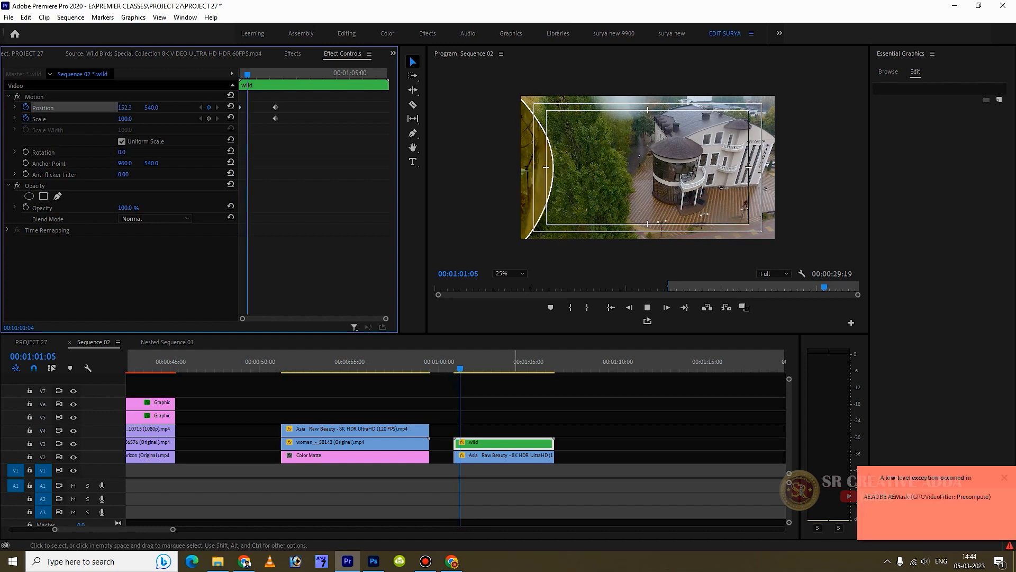
key(space)
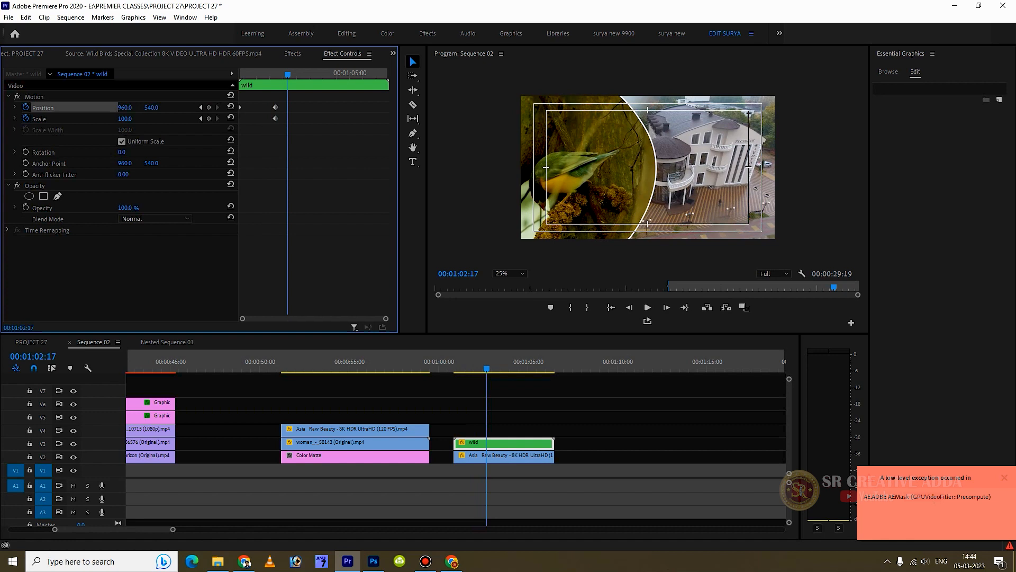
- Clear all logged exception events and close the events window
click(934, 500)
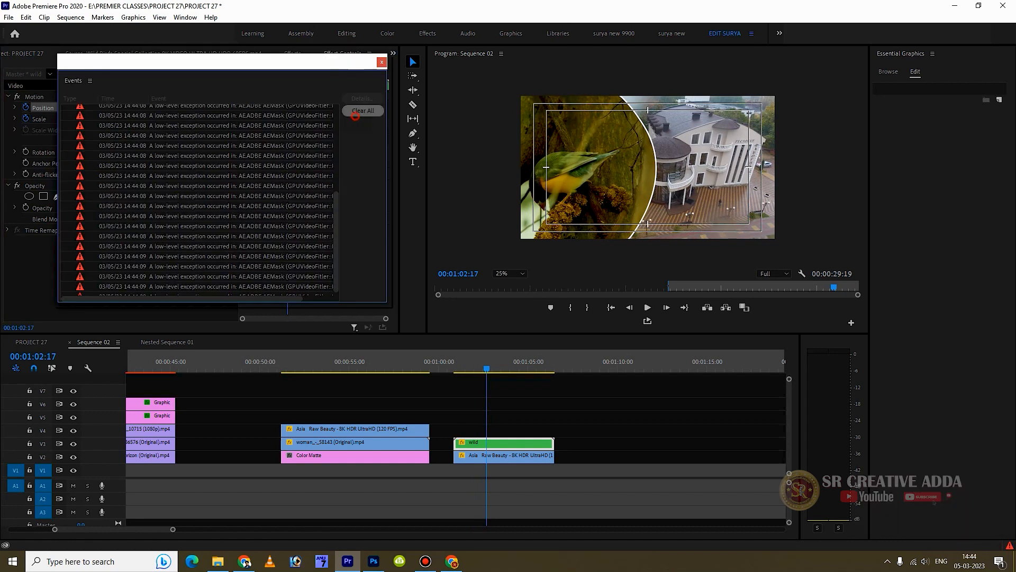
click(363, 110)
click(381, 62)
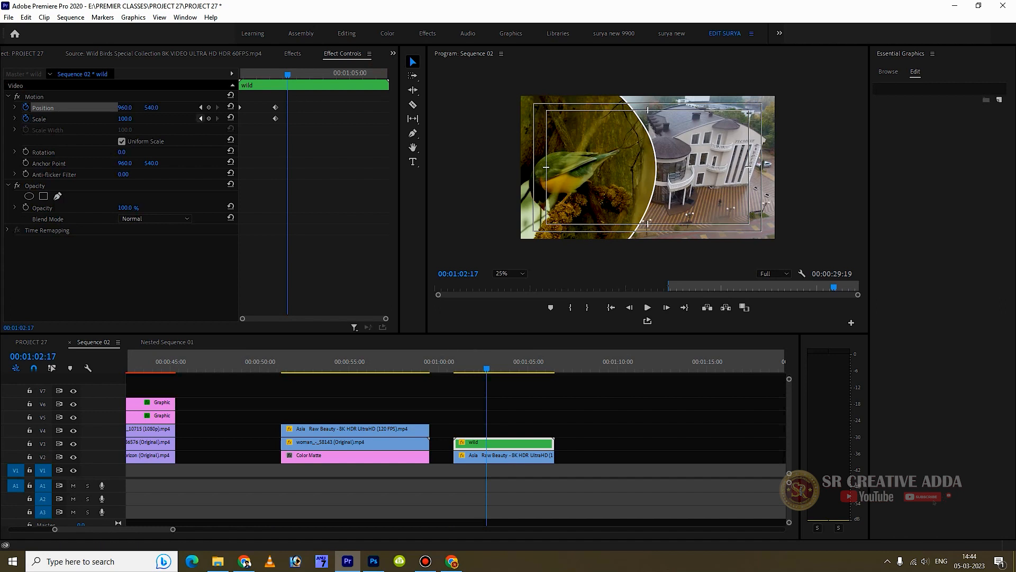
- Keyframe the Asia Raw Beauty clip's position at 1070, 540 at 00:01:02:06, matching the wild nest's existing keyframes
click(201, 119)
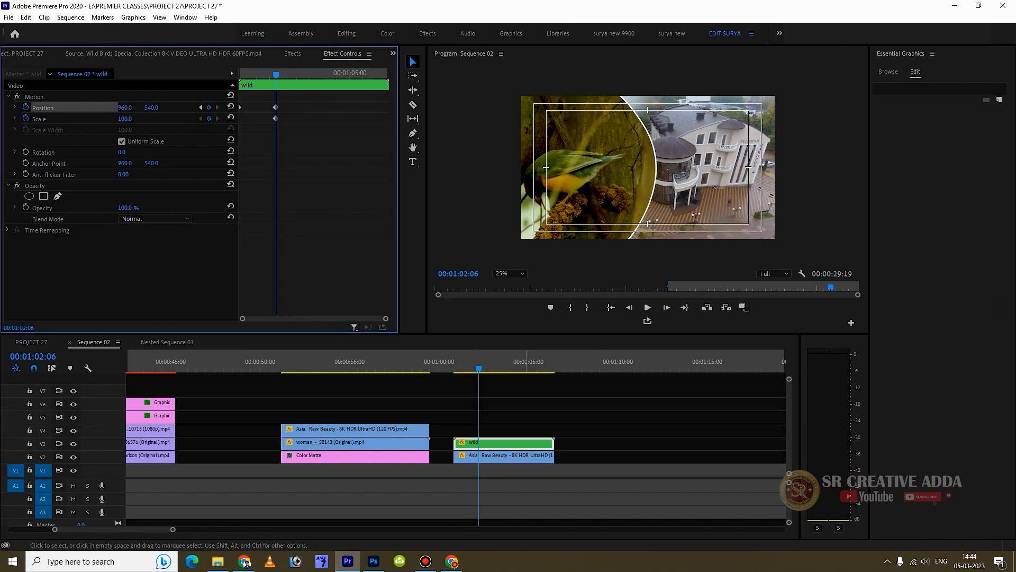
click(503, 457)
drag(125, 107, 181, 107)
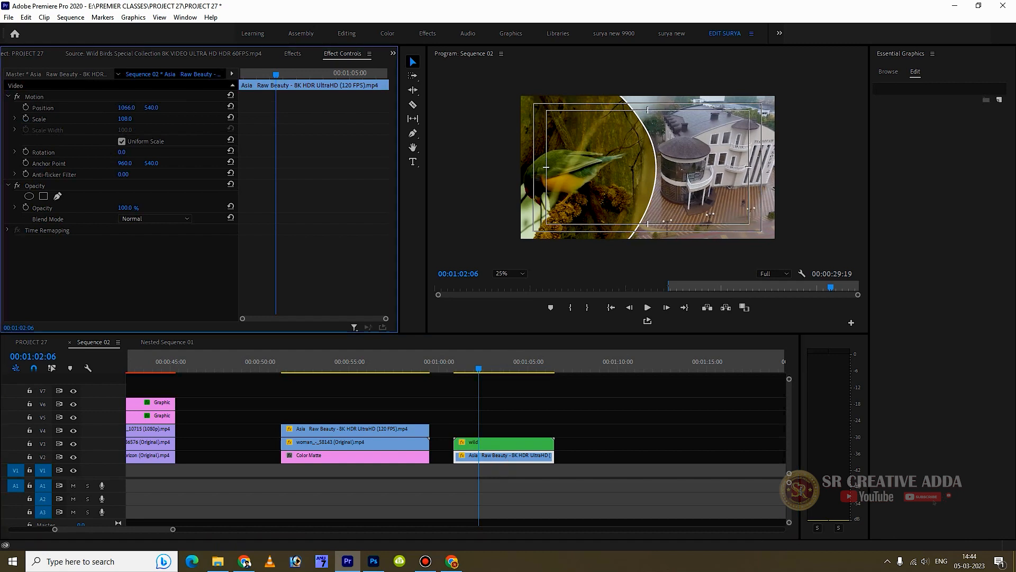
key(ctrl+z)
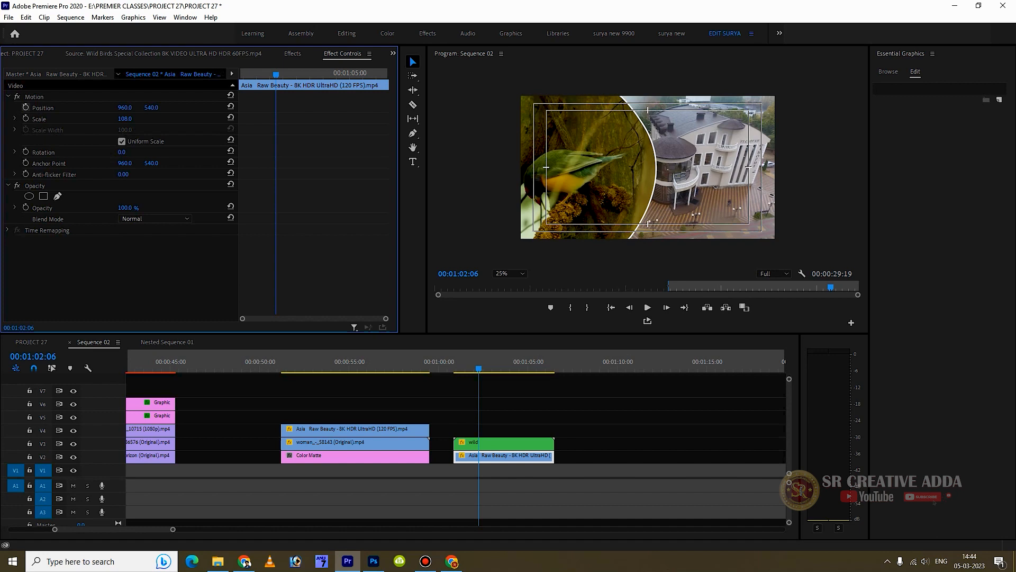
click(26, 107)
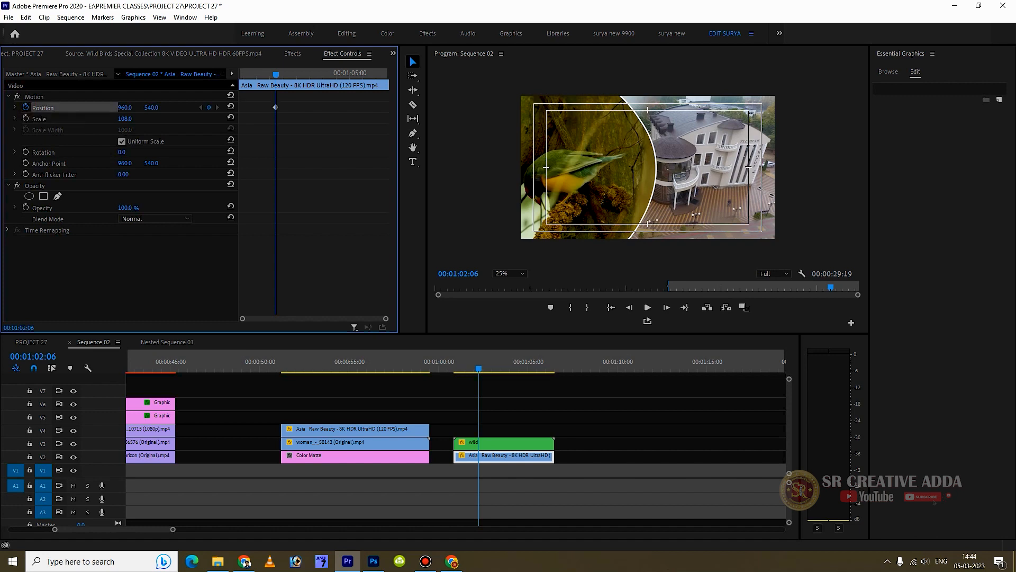
drag(125, 107, 184, 107)
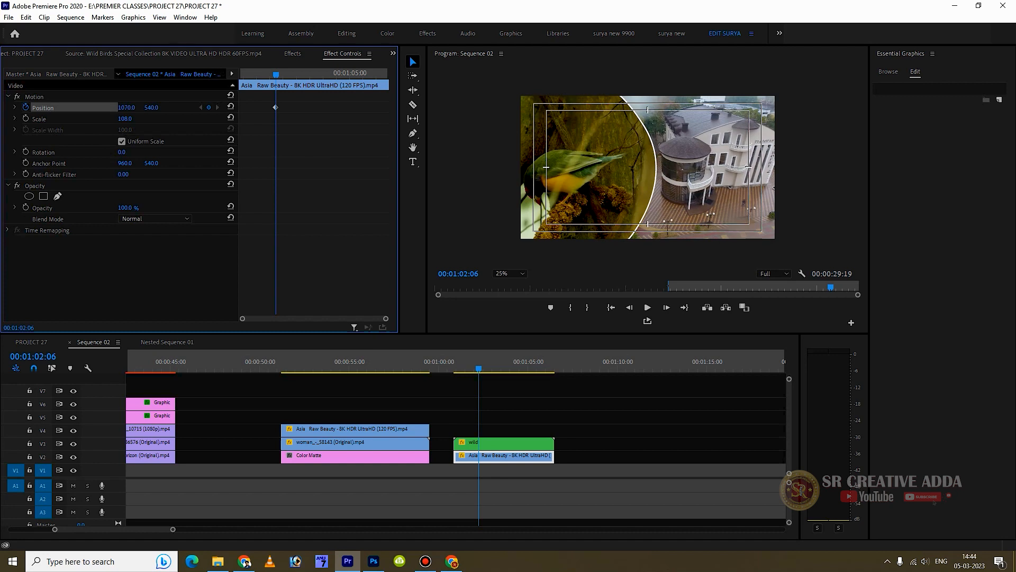
- At the Asia Raw Beauty clip's start, 00:01:00:21, keyframe its position at 960, 540 and its scale at 112
drag(276, 74, 240, 75)
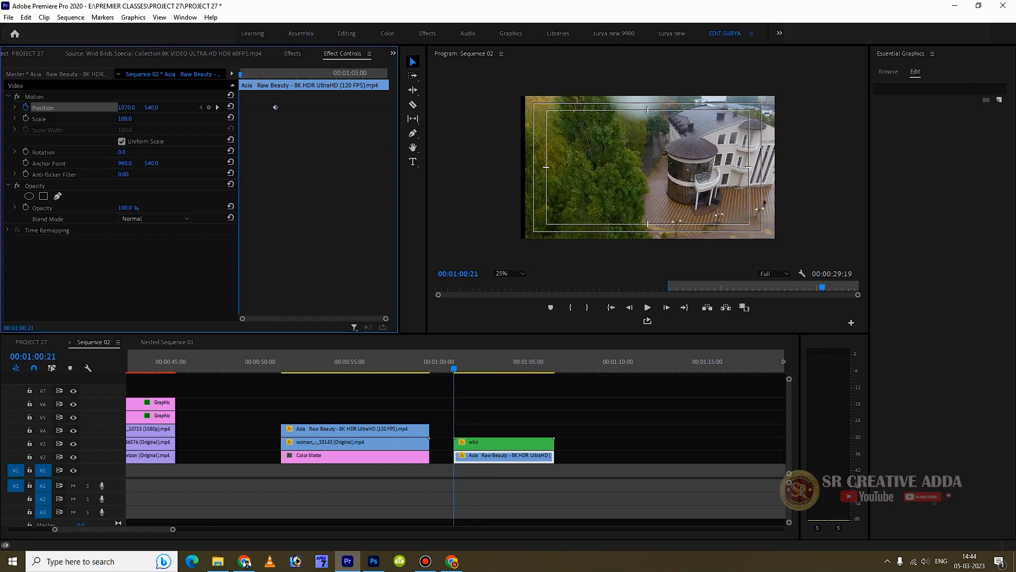
click(231, 95)
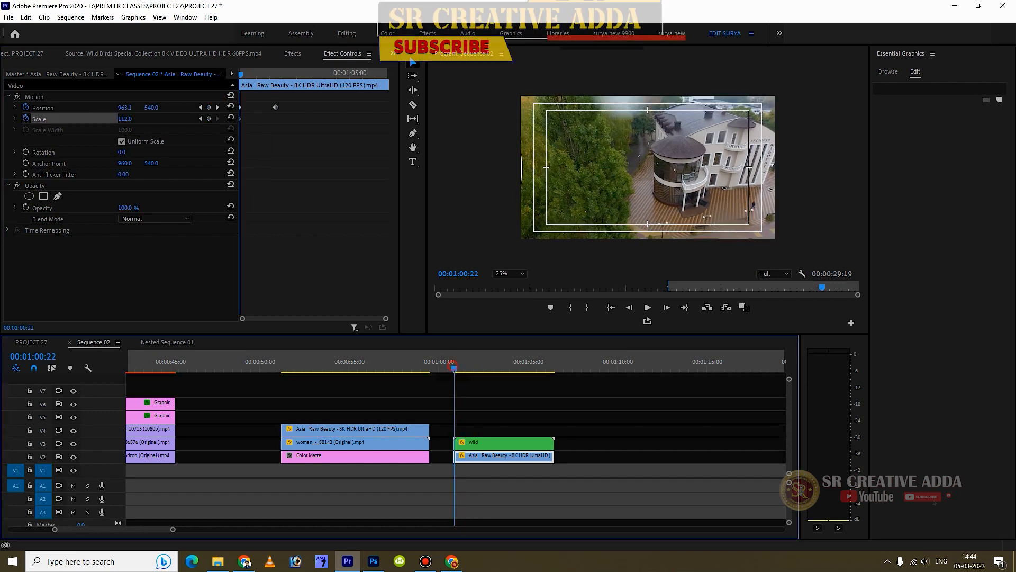
- Preview the circular split full-screen, and scrub back through the assembled layouts to 00:00:27:23
click(483, 390)
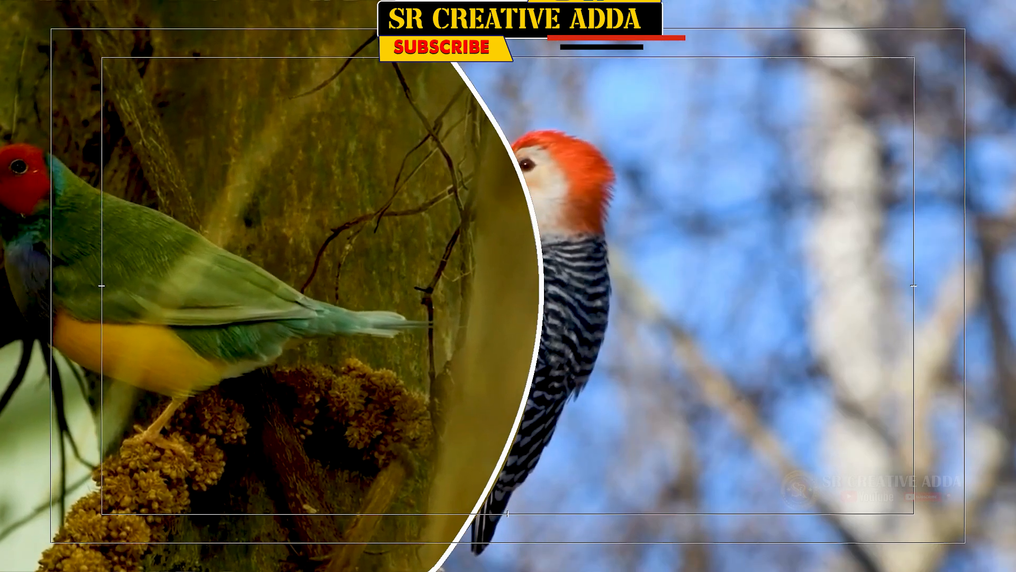
key(Escape)
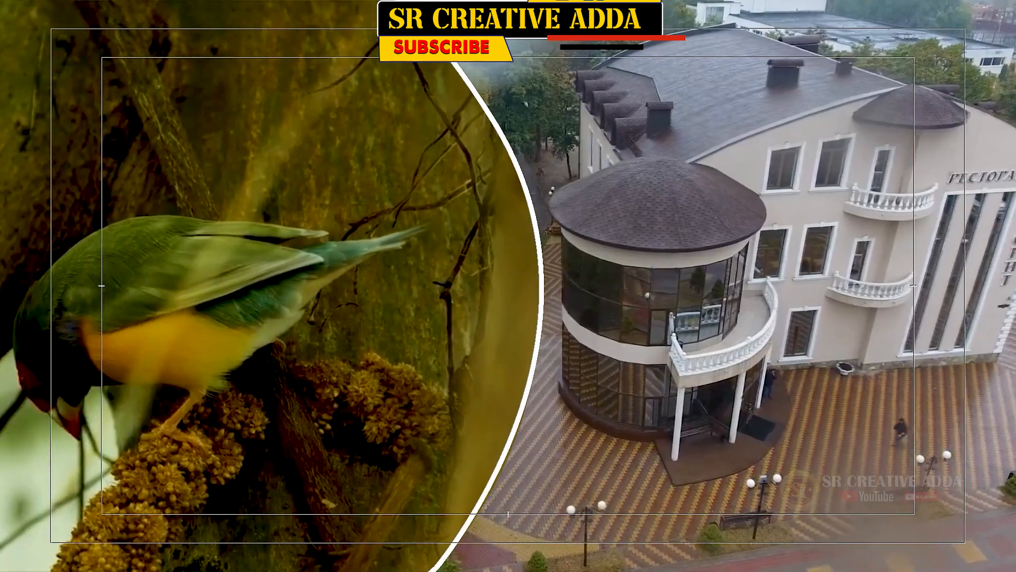
click(411, 363)
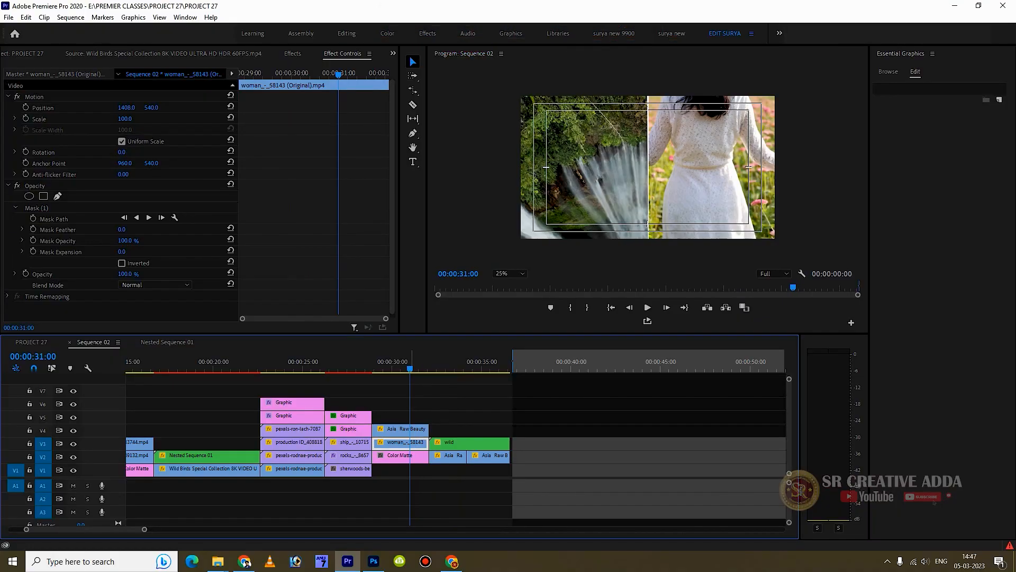
drag(411, 362, 355, 365)
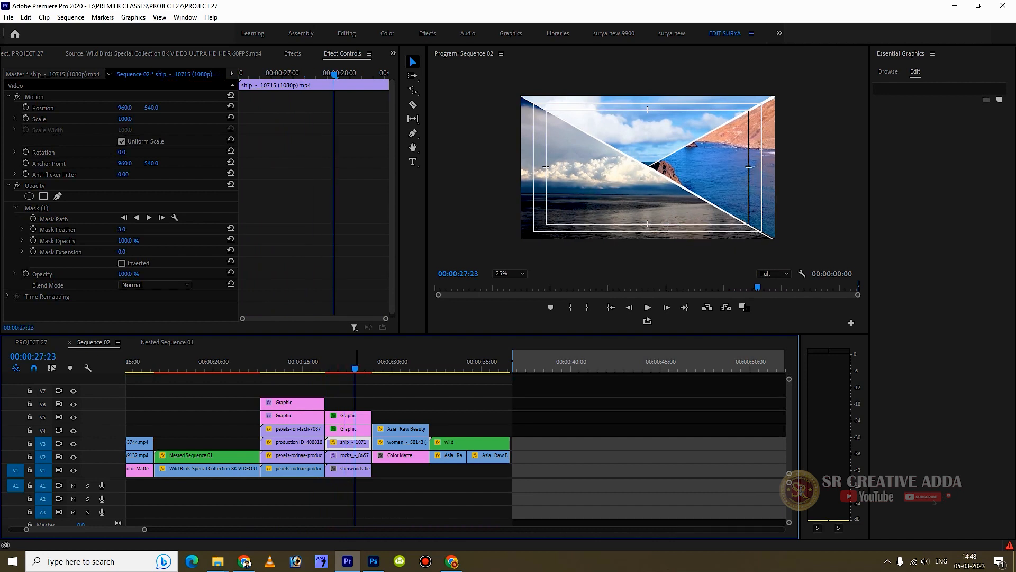